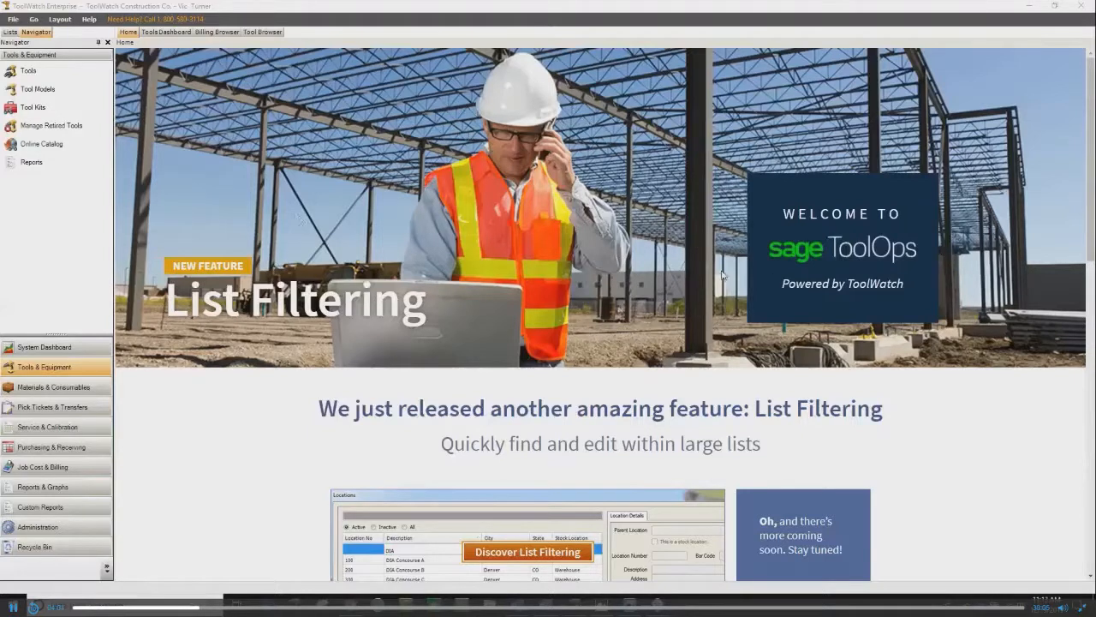
pyautogui.scroll(-3, 704, 279)
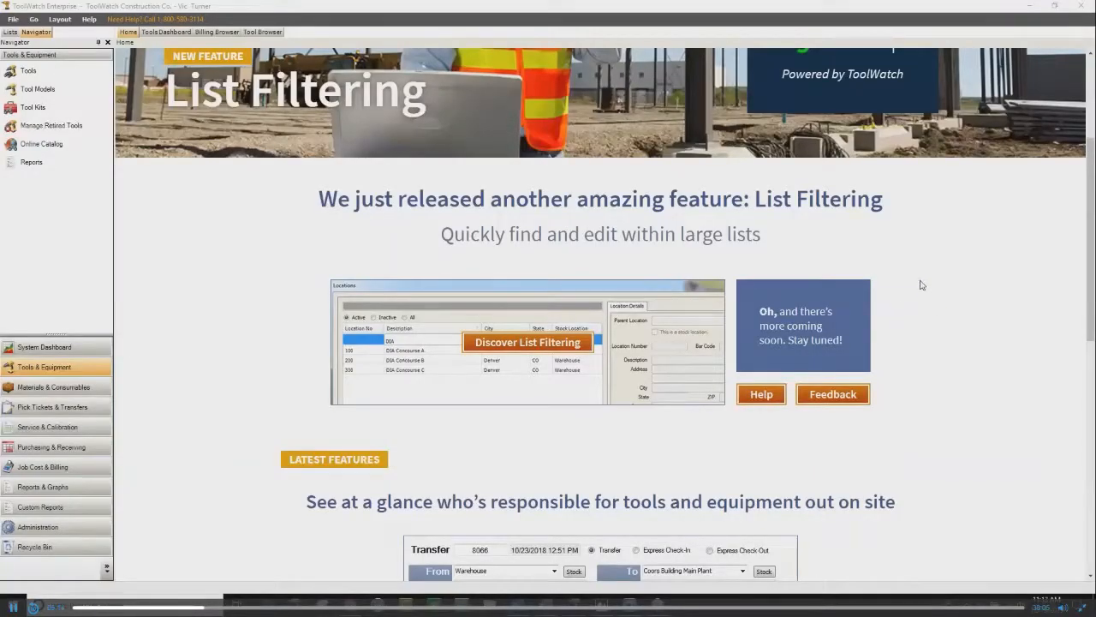
pyautogui.scroll(3, 922, 285)
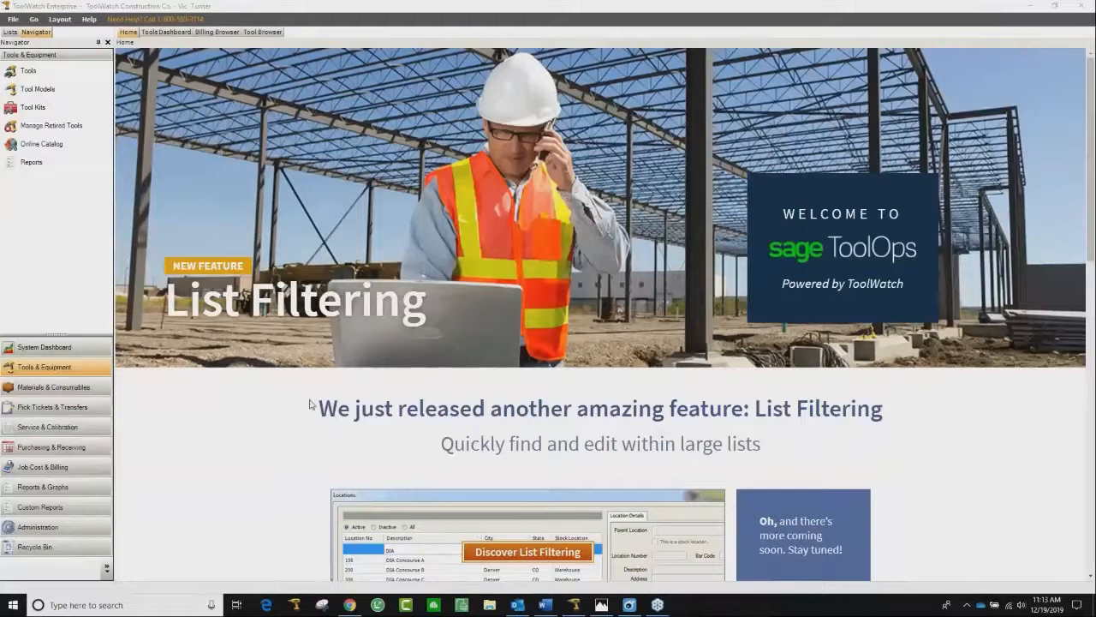
# View the System, Tools & Equipment, Materials & Consumables and Pick Tickets & Transfers dashboards, finishing on Tools & Equipment.
pyautogui.click(76, 346)
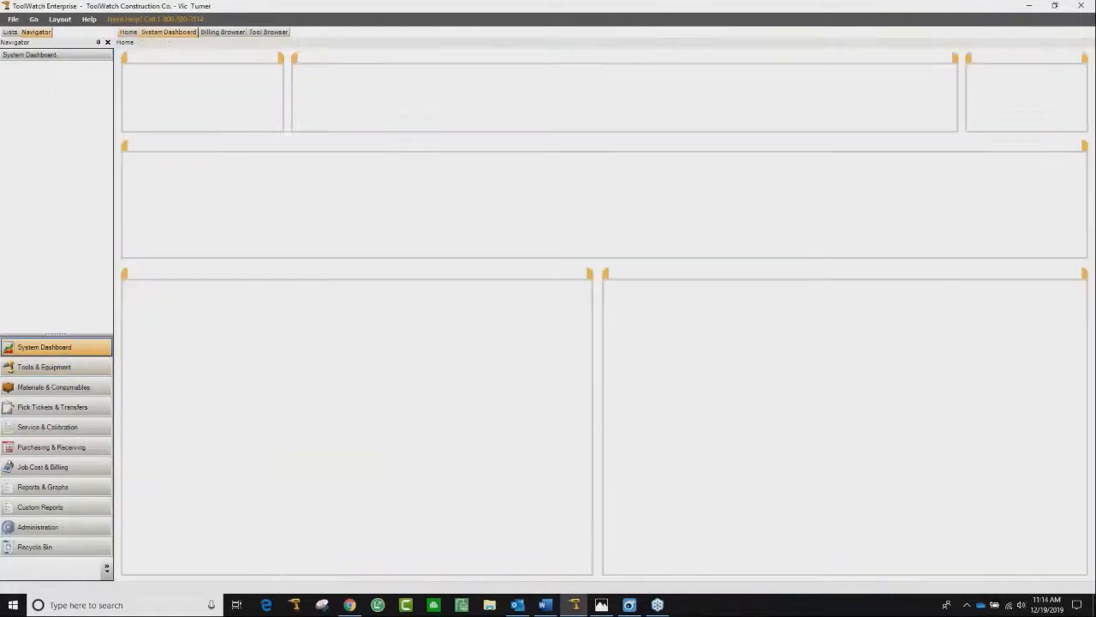
pyautogui.click(76, 370)
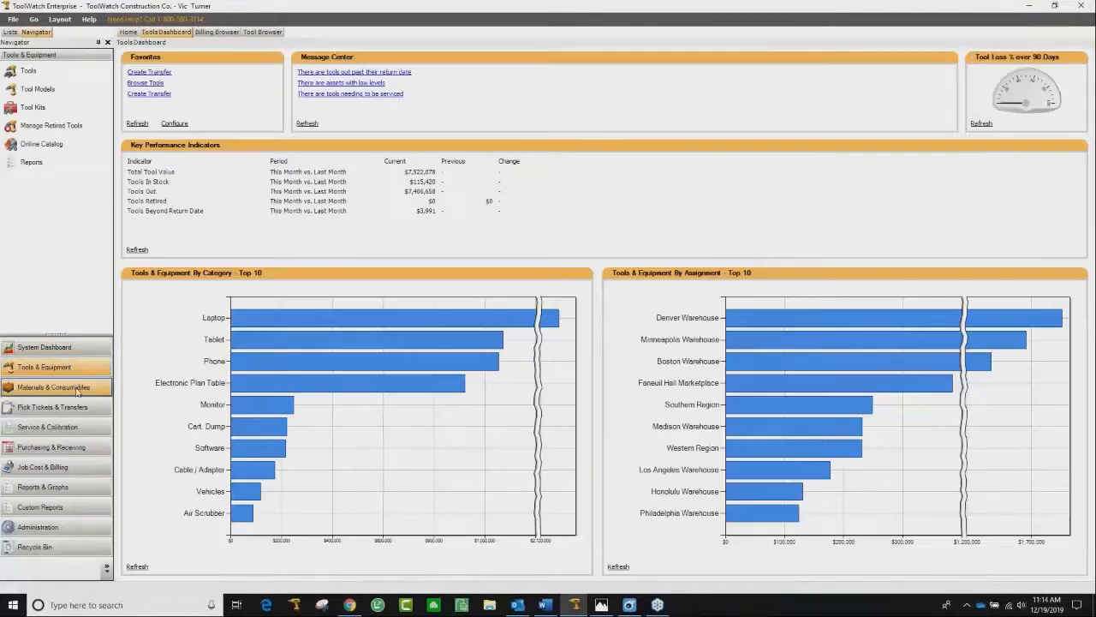
pyautogui.click(77, 387)
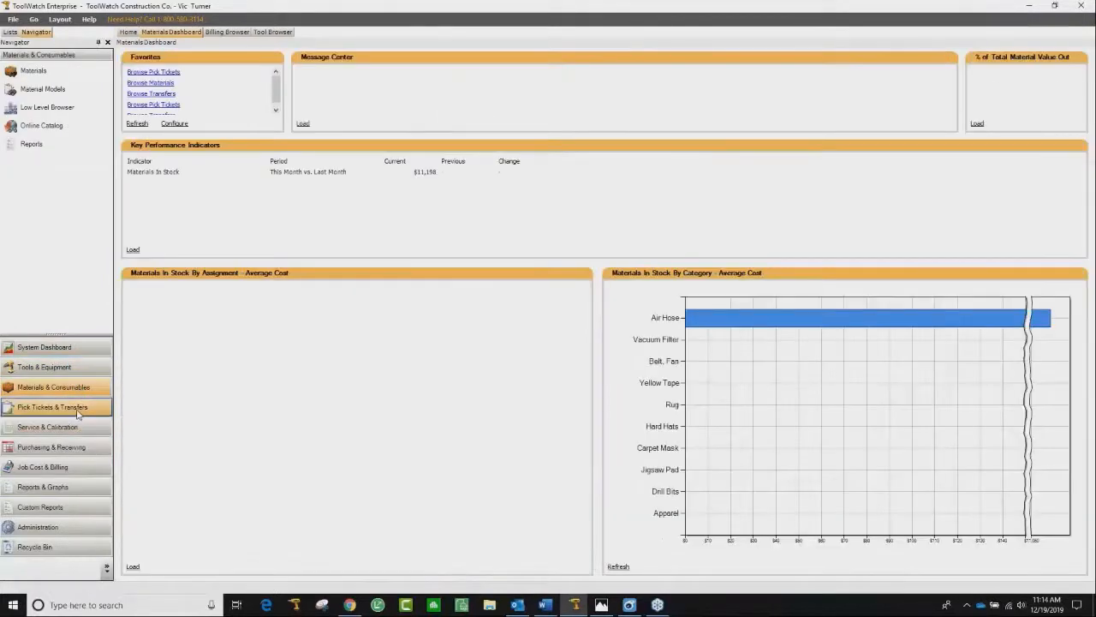
pyautogui.click(77, 410)
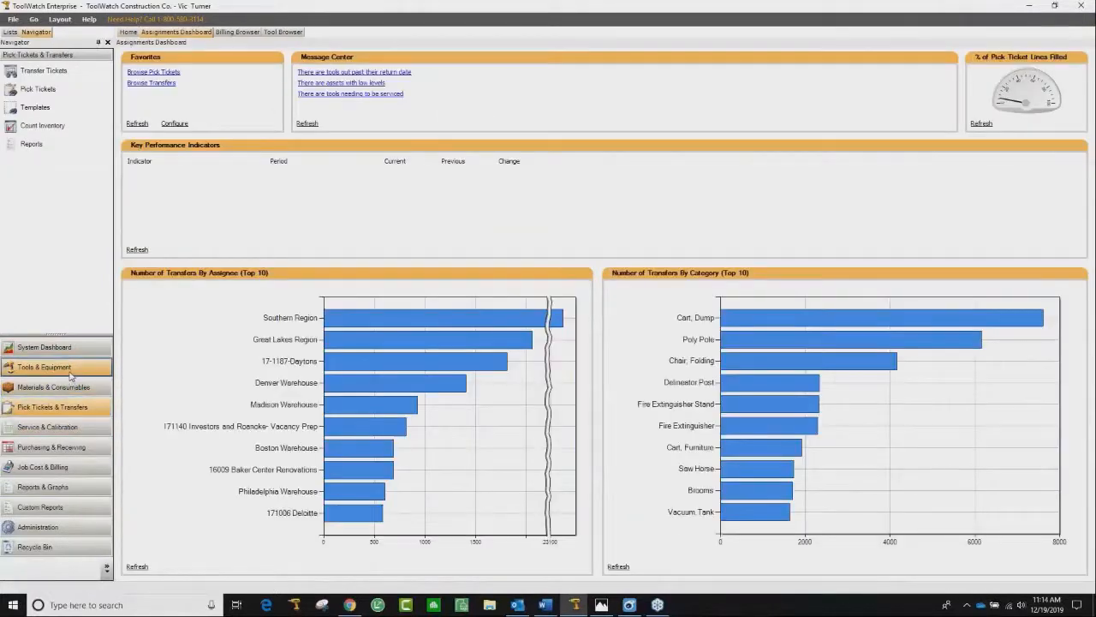
pyautogui.click(71, 372)
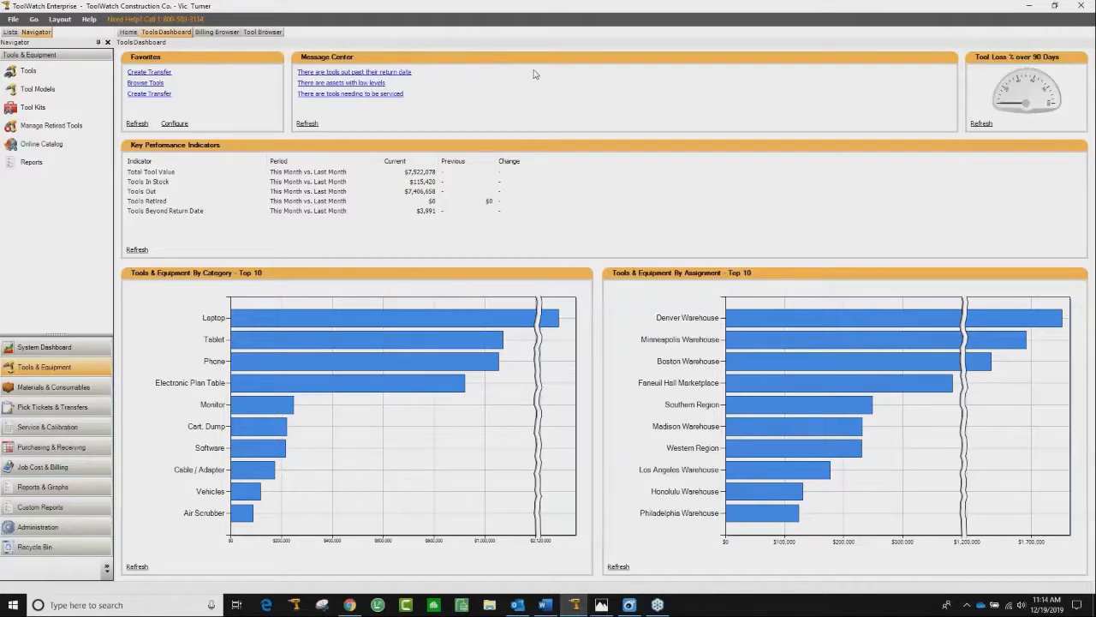
pyautogui.click(43, 367)
# Browse the tool categories in the Tool Browser and list all items in the Air Scrubber category.
pyautogui.click(263, 32)
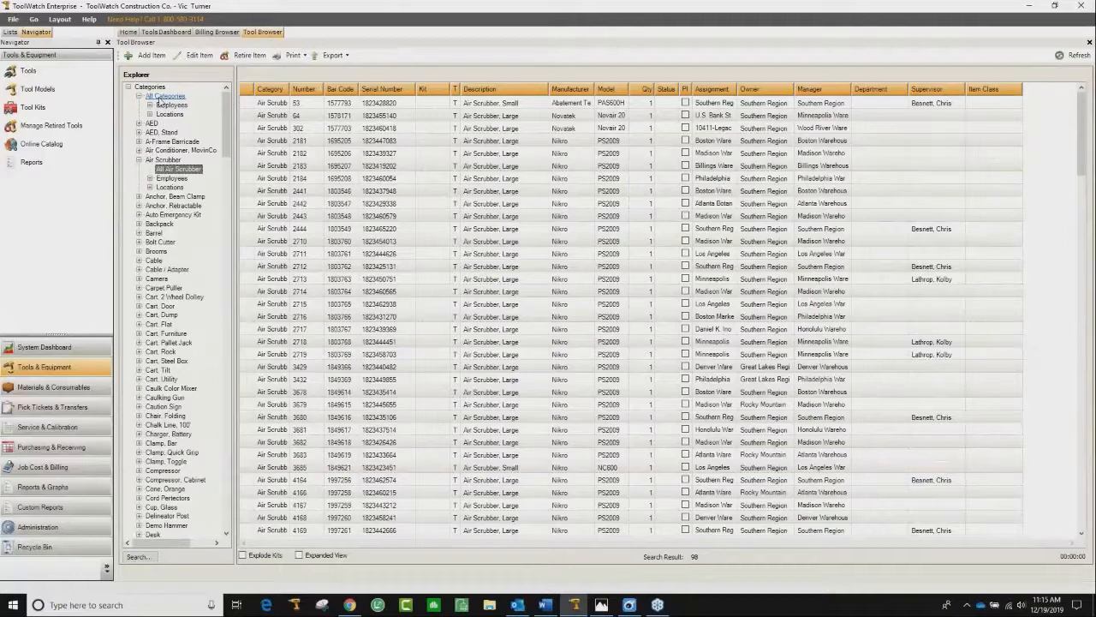
pyautogui.click(172, 152)
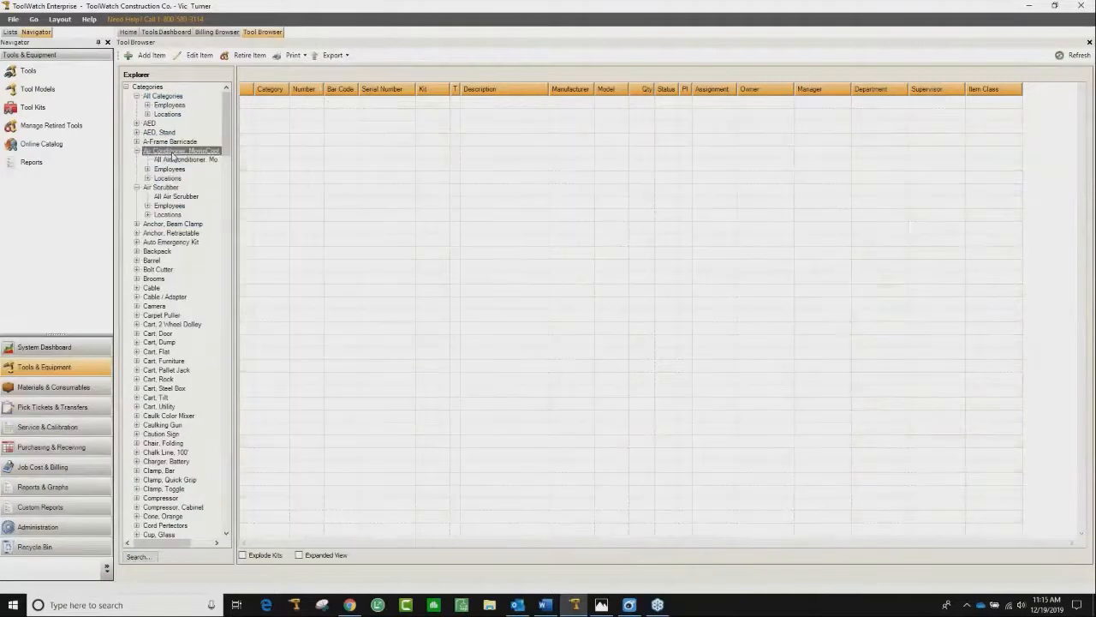
pyautogui.click(170, 197)
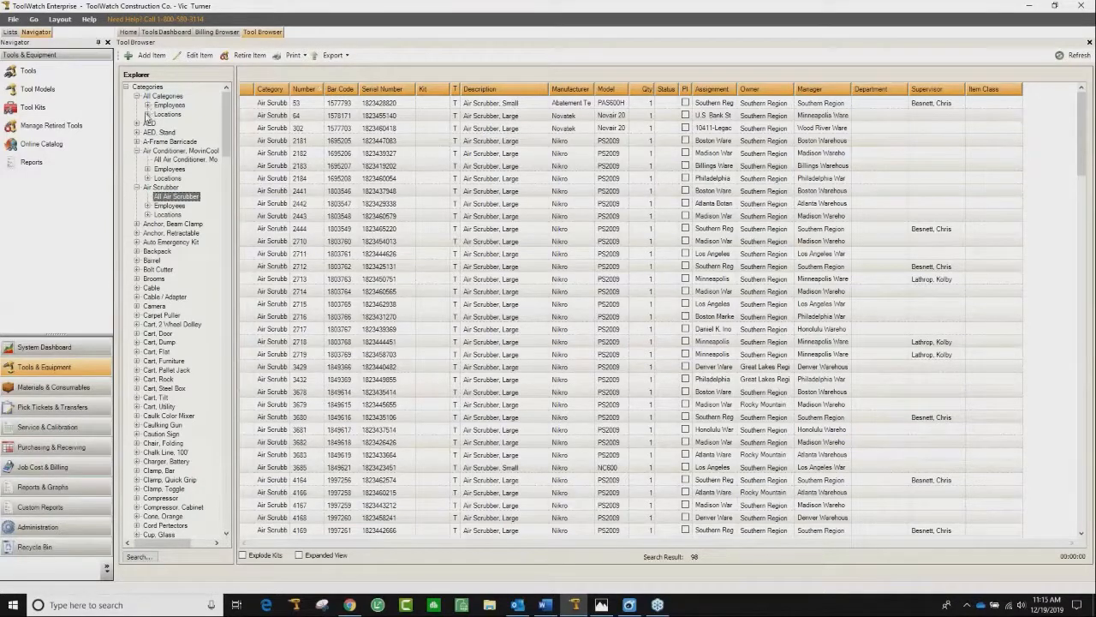
pyautogui.click(137, 187)
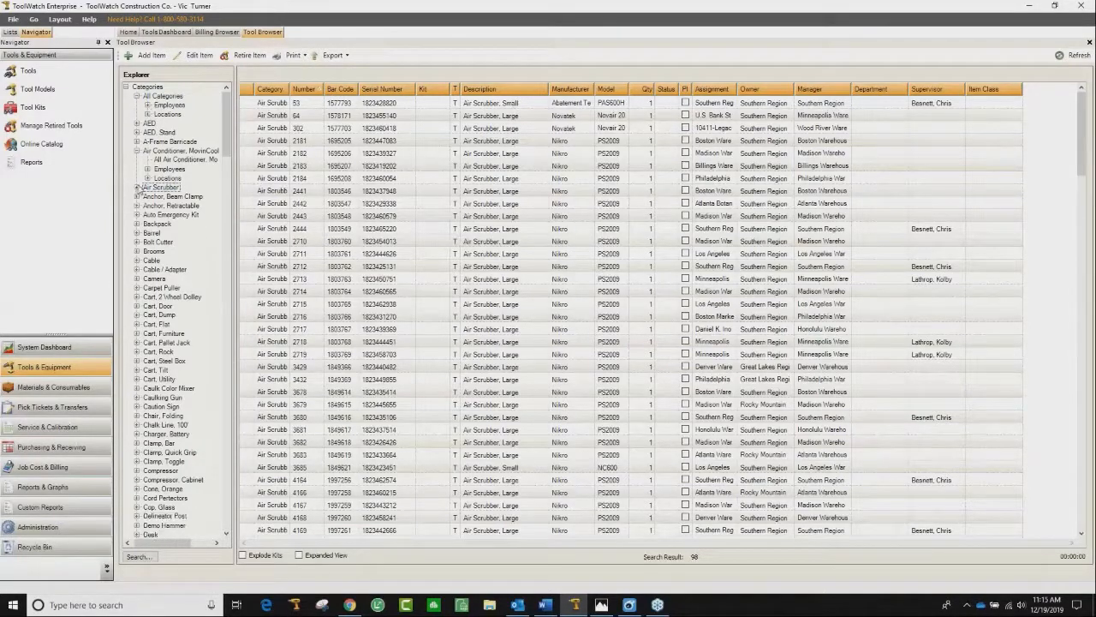
# List the tools of all categories that are assigned to one of the employees, Employees group collapsed again at the end.
pyautogui.click(147, 105)
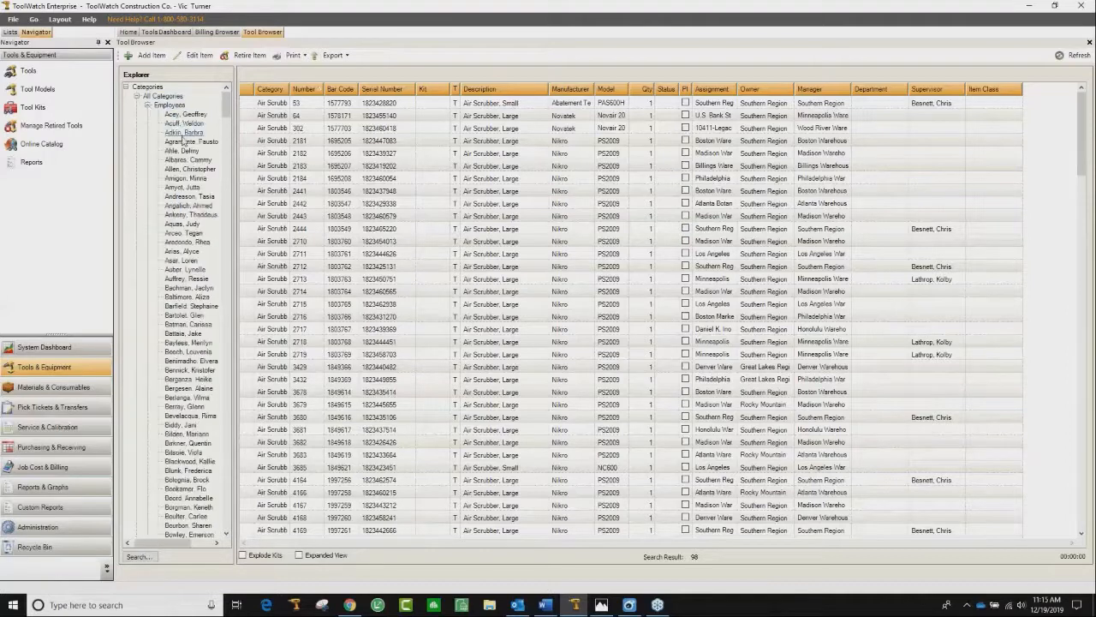
pyautogui.click(189, 169)
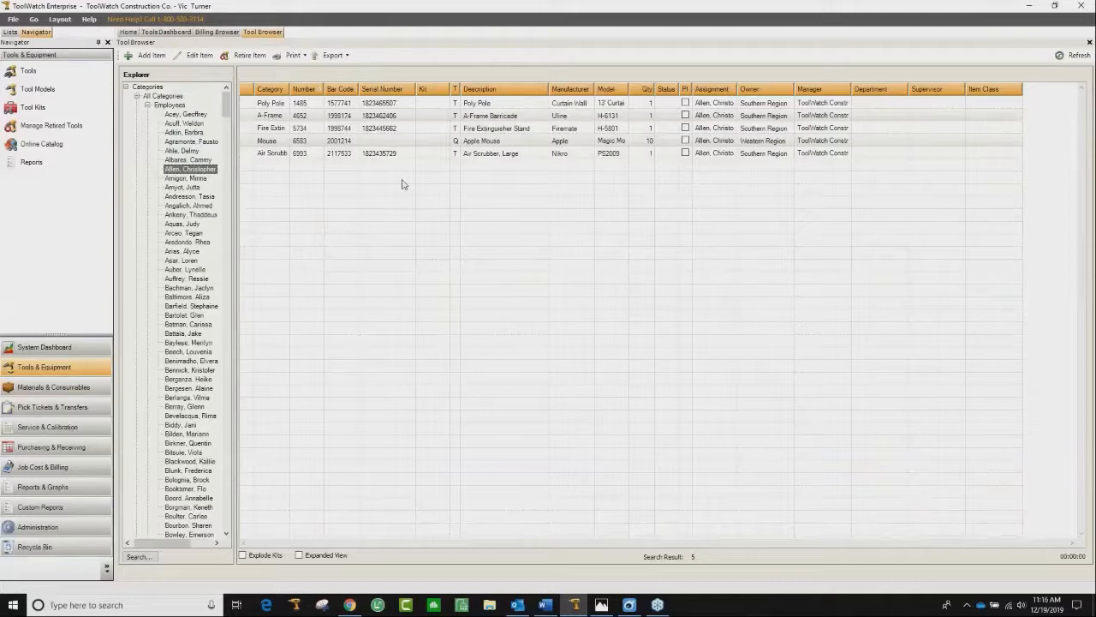
pyautogui.click(148, 105)
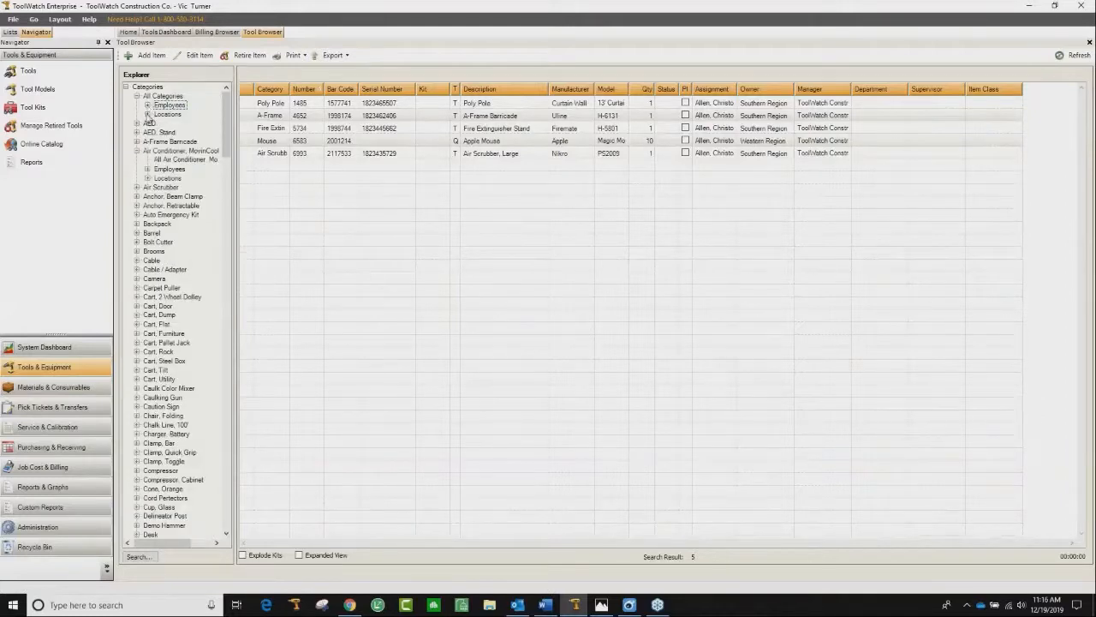
# List the tools of all categories held at the Atlanta Botanical Garden and Atlanta Warehouse locations, finishing on Atlanta Warehouse.
pyautogui.click(147, 114)
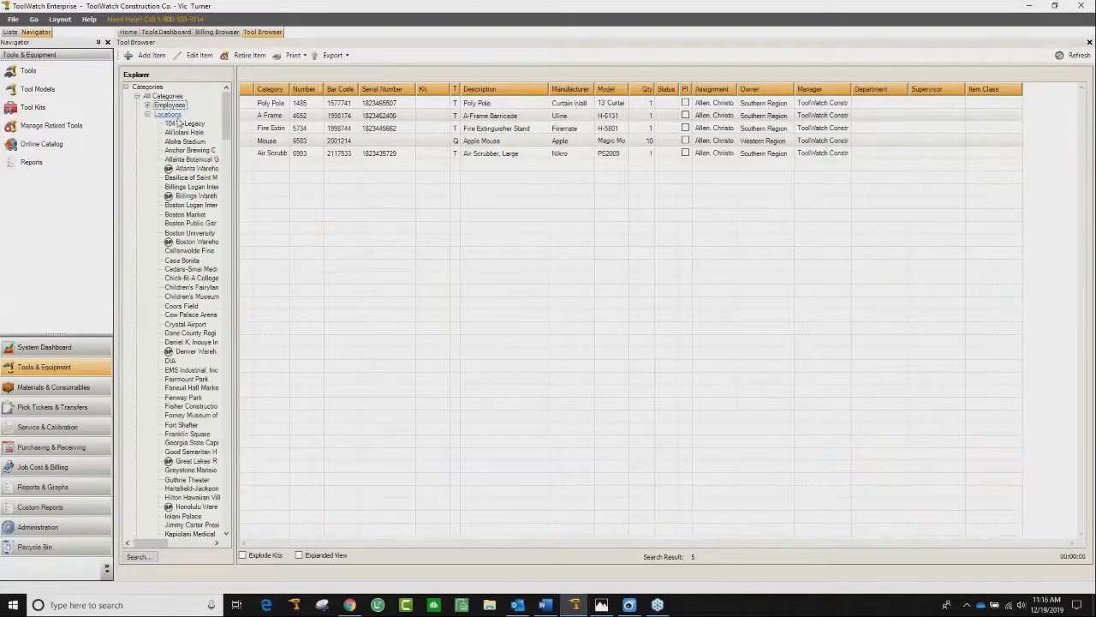
pyautogui.click(196, 170)
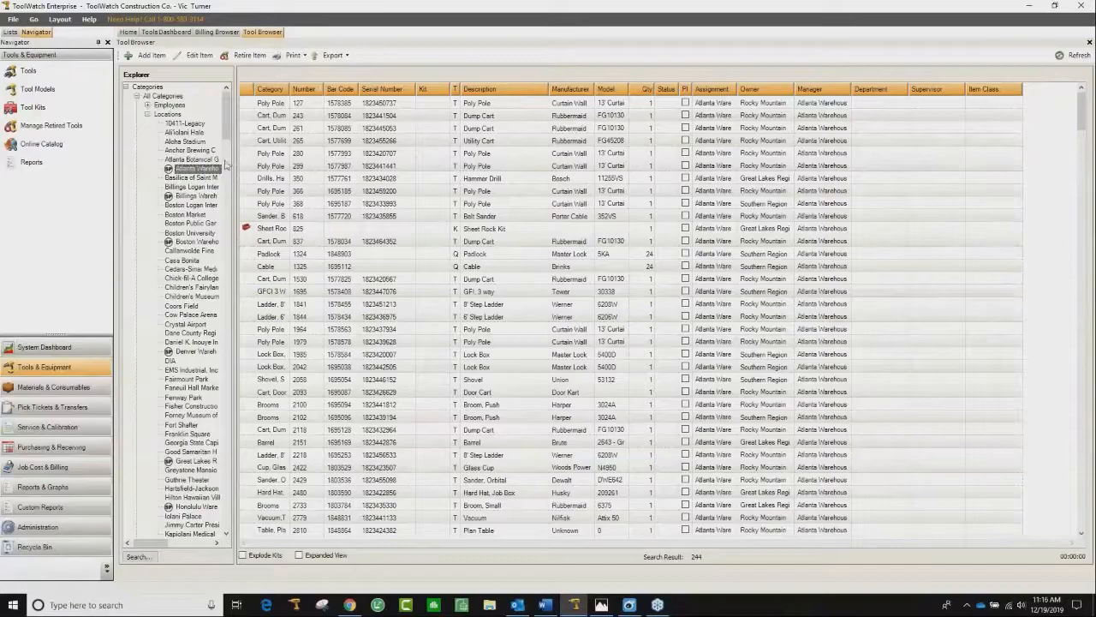
pyautogui.click(183, 160)
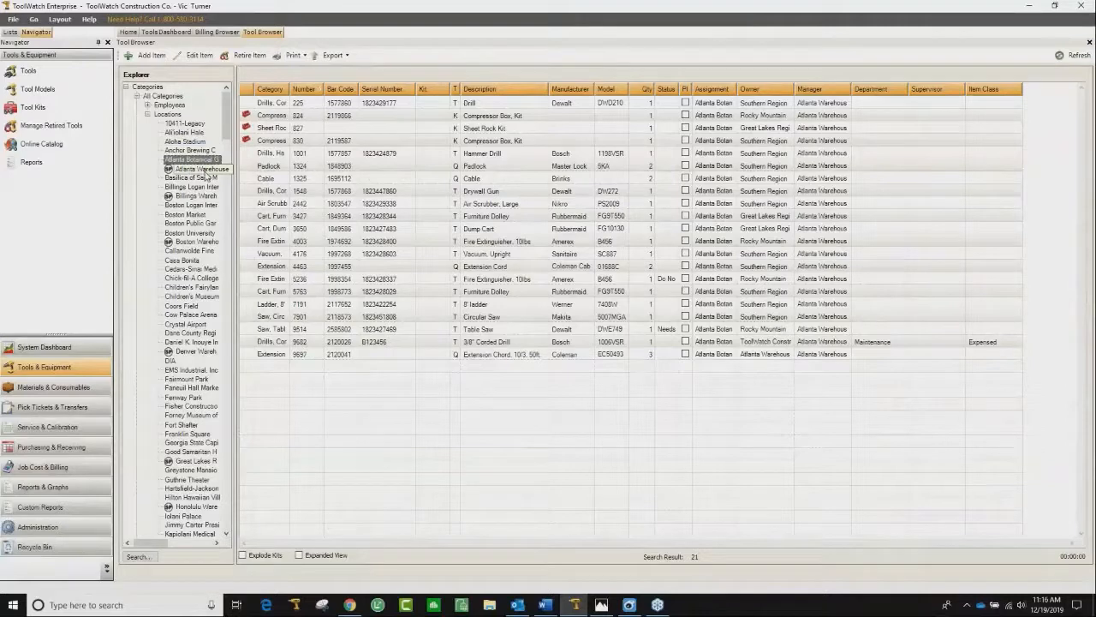
pyautogui.click(208, 170)
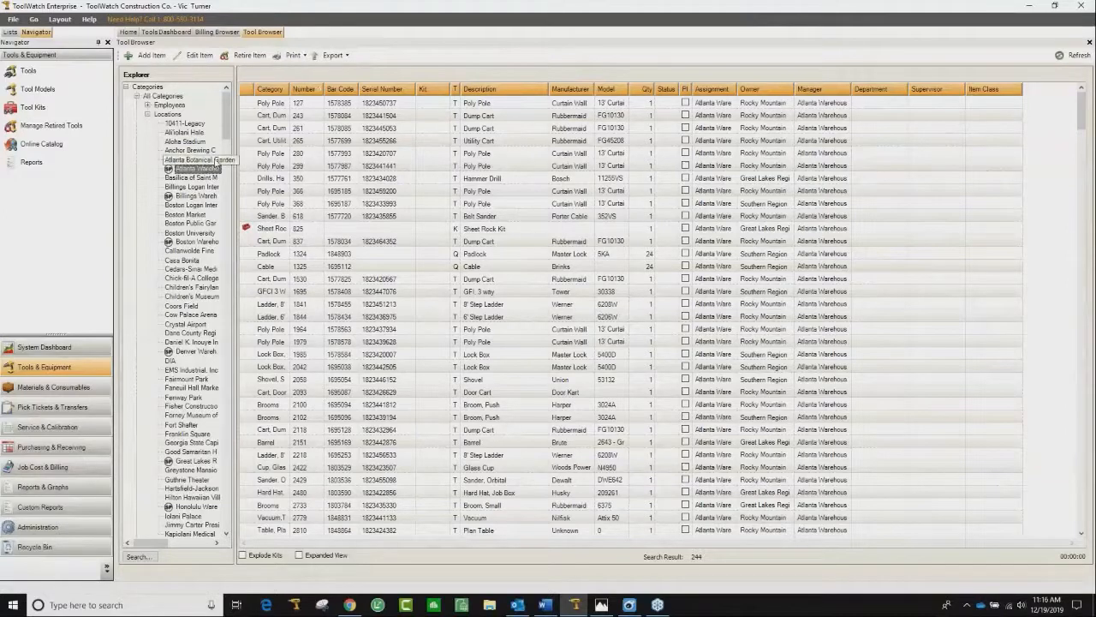
# Search the tool records for items whose description contains "gang".
pyautogui.click(139, 557)
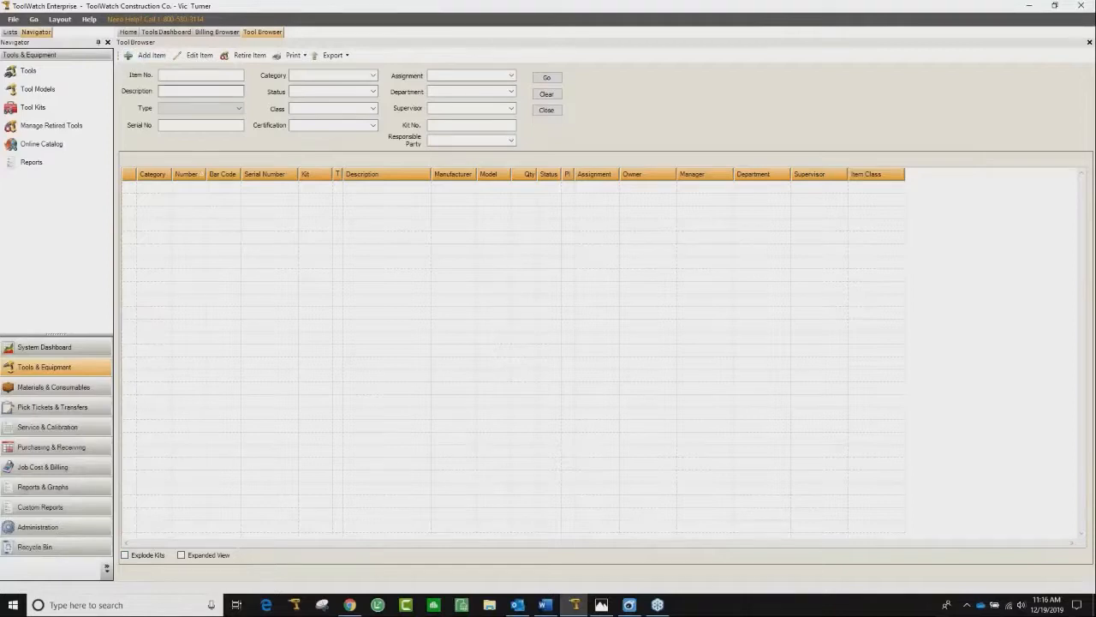
pyautogui.click(185, 90)
pyautogui.write('d')
pyautogui.click(546, 77)
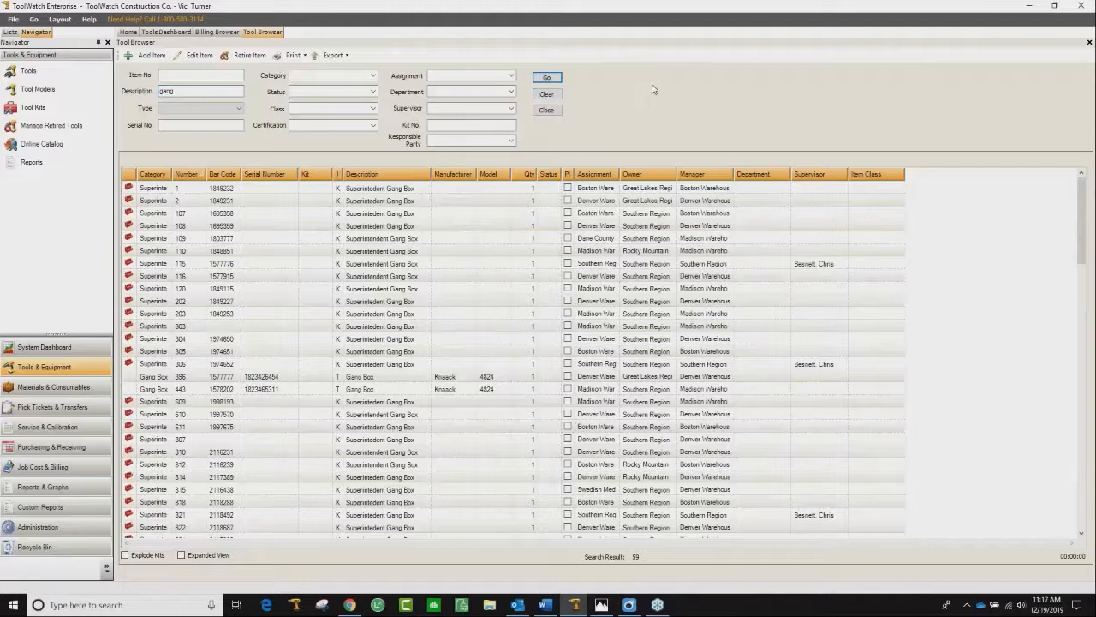
# Examine the gang box results in Expanded View, sorted by Status, and return to the standard view.
pyautogui.click(181, 555)
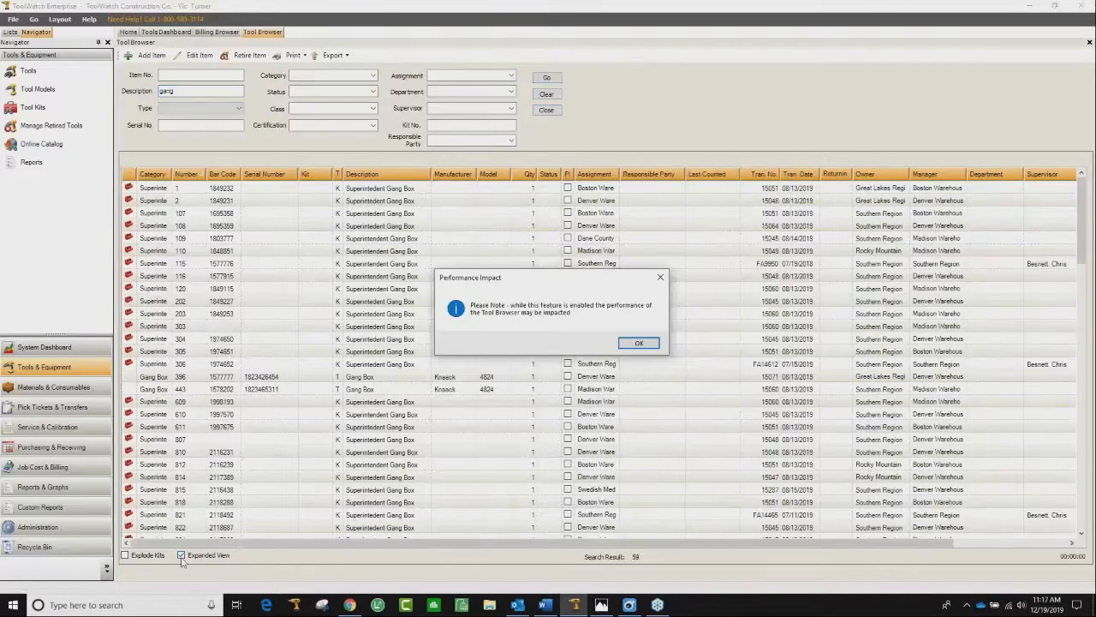
pyautogui.click(648, 345)
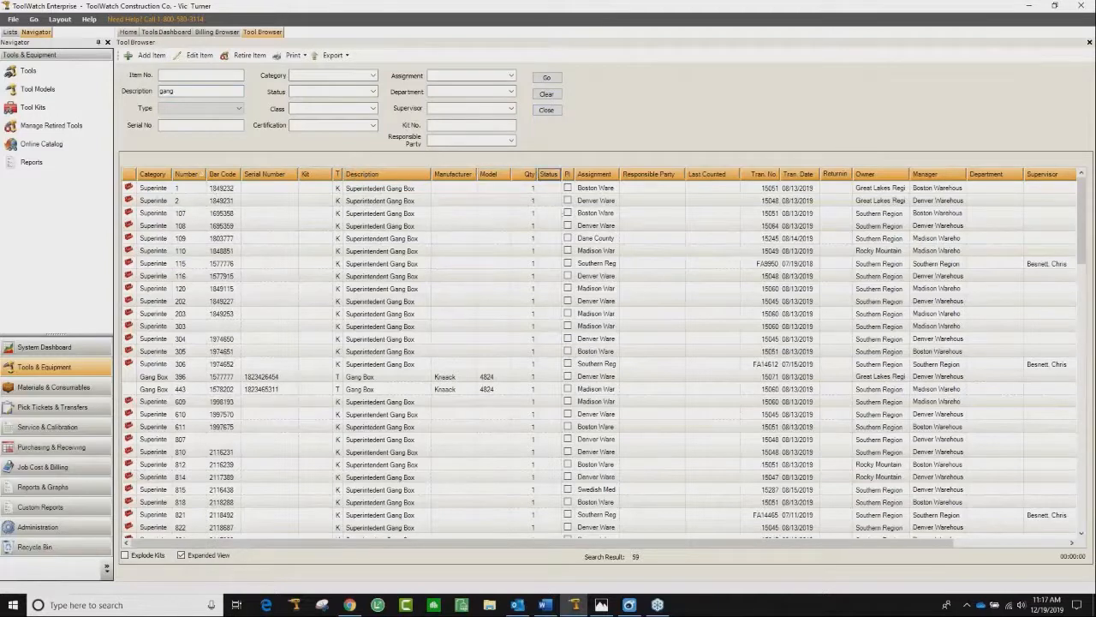
pyautogui.click(549, 175)
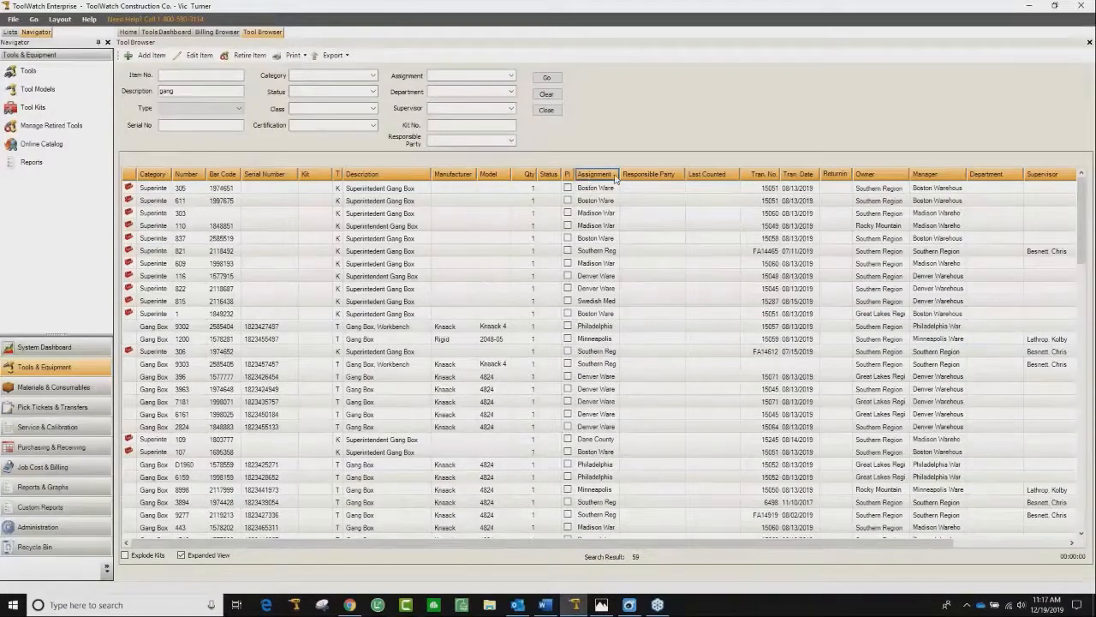
pyautogui.scroll(-4, 685, 316)
pyautogui.scroll(4, 686, 322)
pyautogui.click(181, 555)
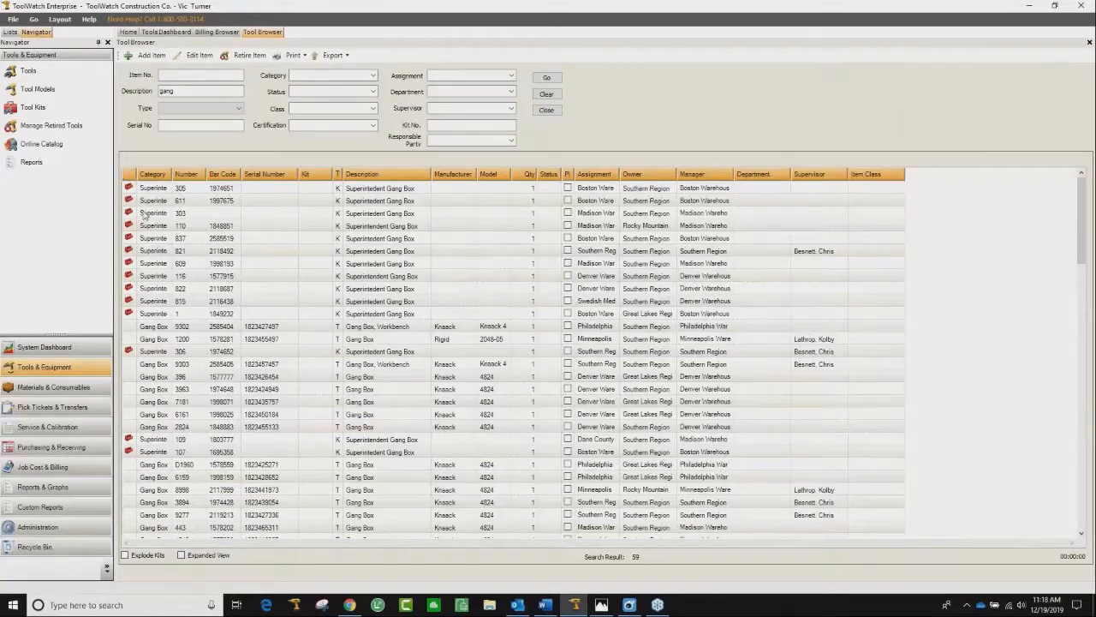
# Open the detail of Superintendent Gang Box kit 116 to examine its contents, and return to the Tool Browser.
pyautogui.click(128, 276)
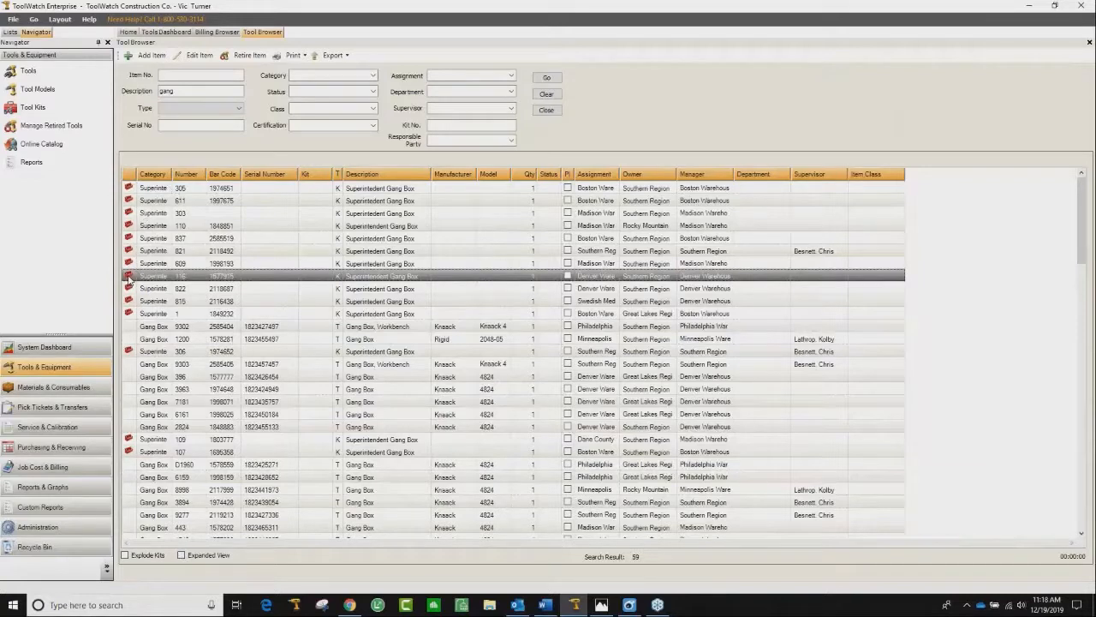
pyautogui.doubleClick(127, 276)
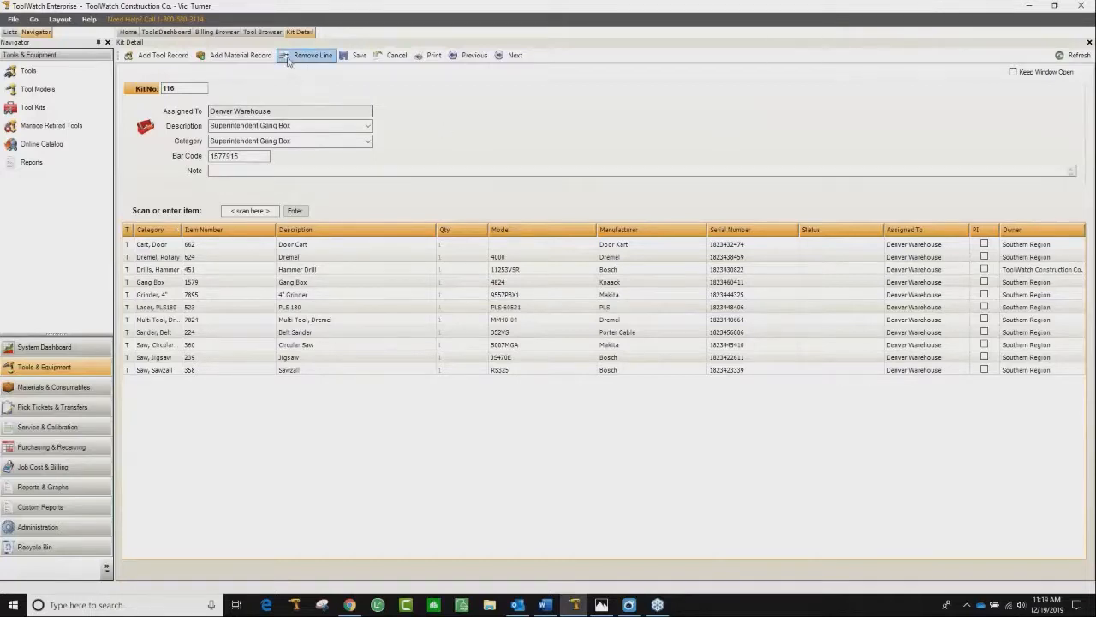
pyautogui.click(263, 31)
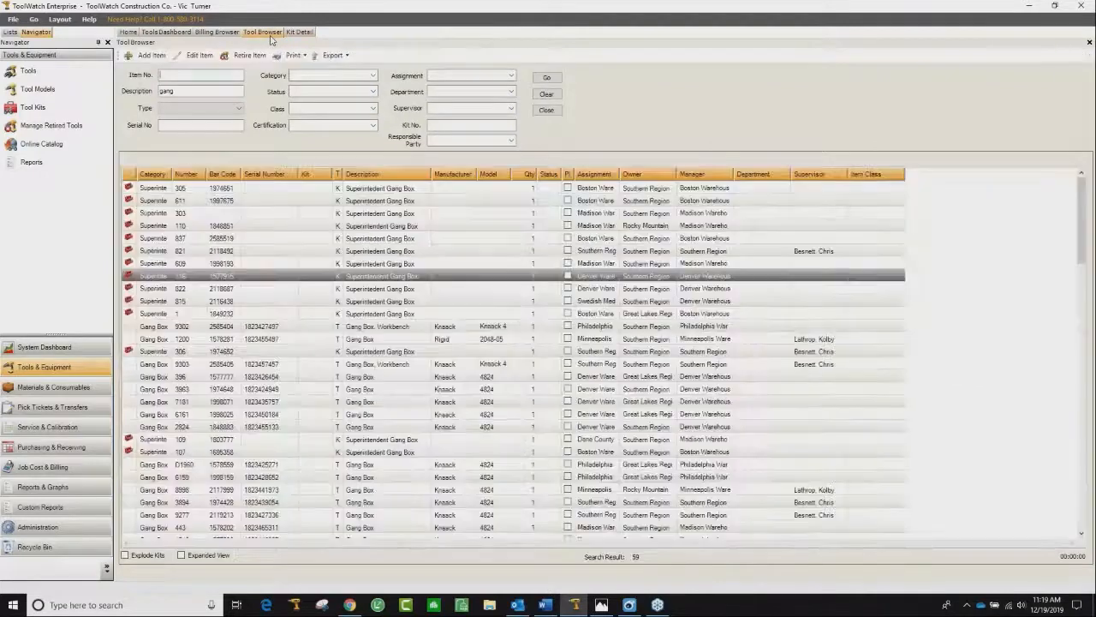
# Add Superintendent Gang Box kit 116 to a new transfer and set the transfer to print when processed.
pyautogui.rightClick(455, 280)
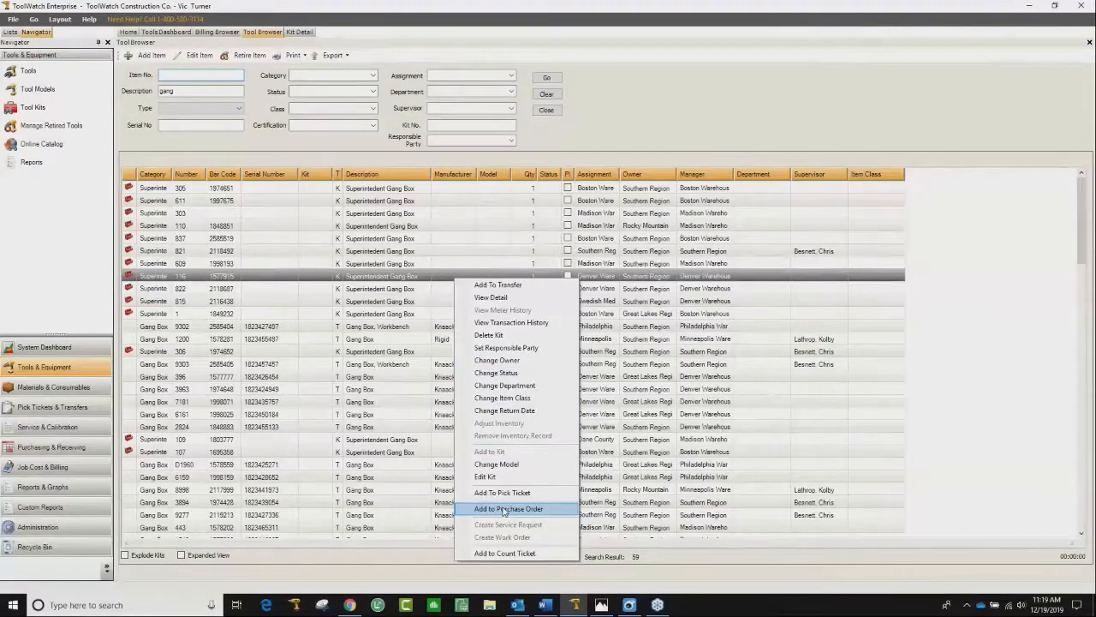
pyautogui.click(500, 285)
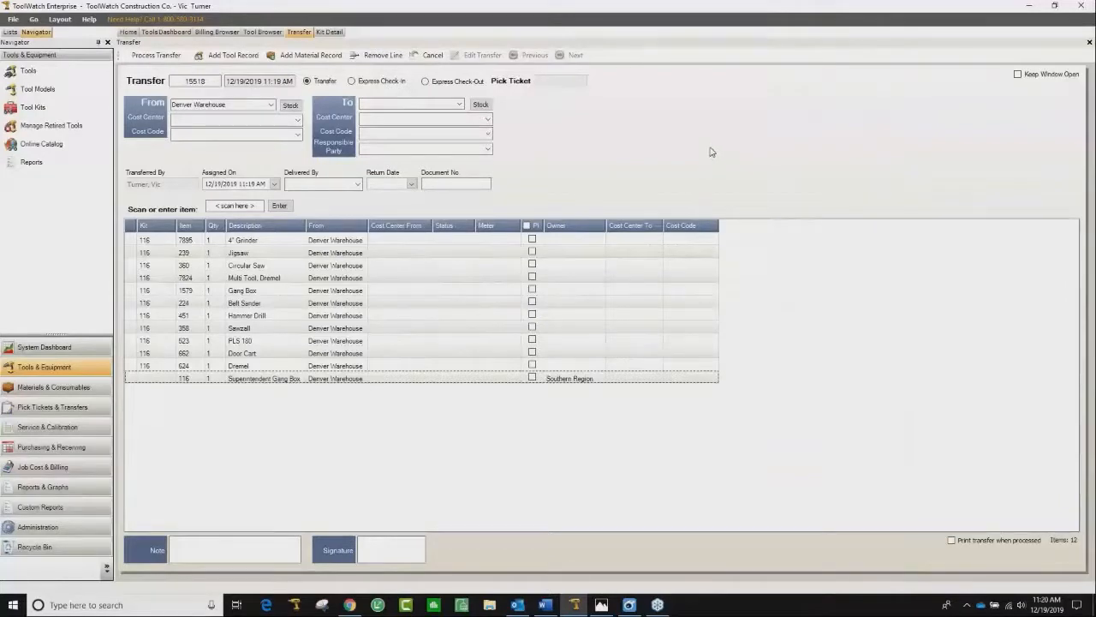
pyautogui.click(951, 541)
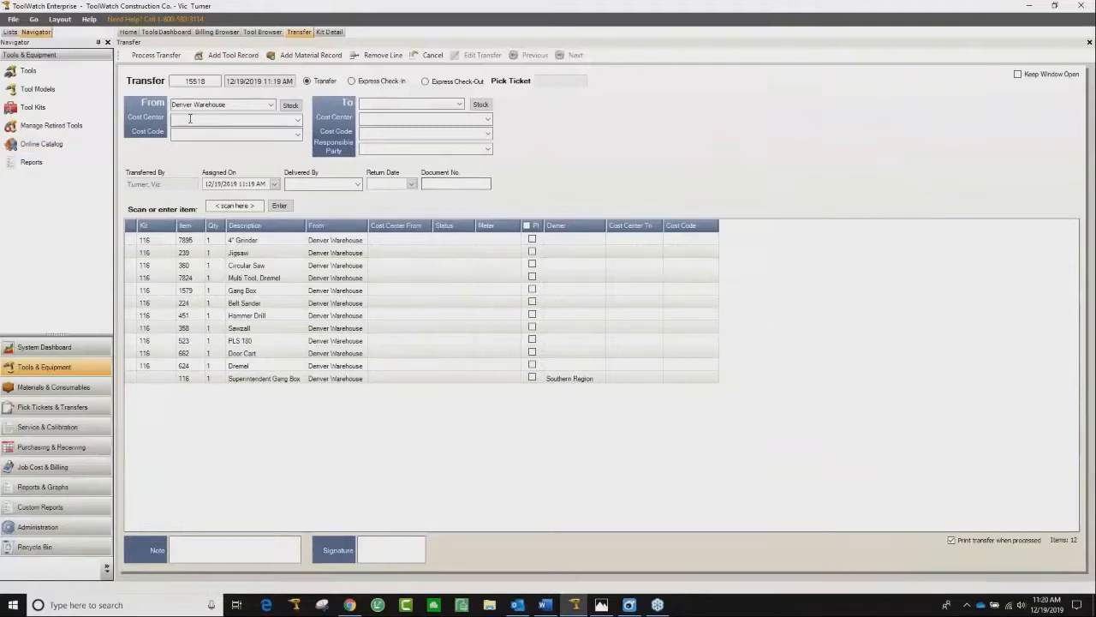
# Set the transfer's destination to the Anchor Brewing Company location.
pyautogui.click(459, 103)
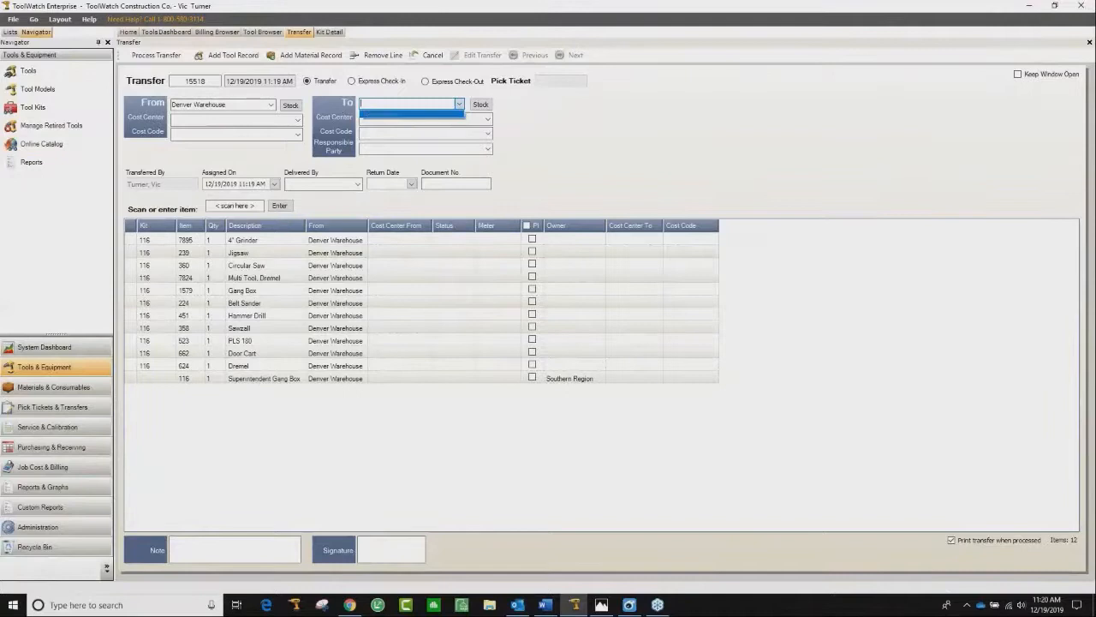
pyautogui.click(447, 115)
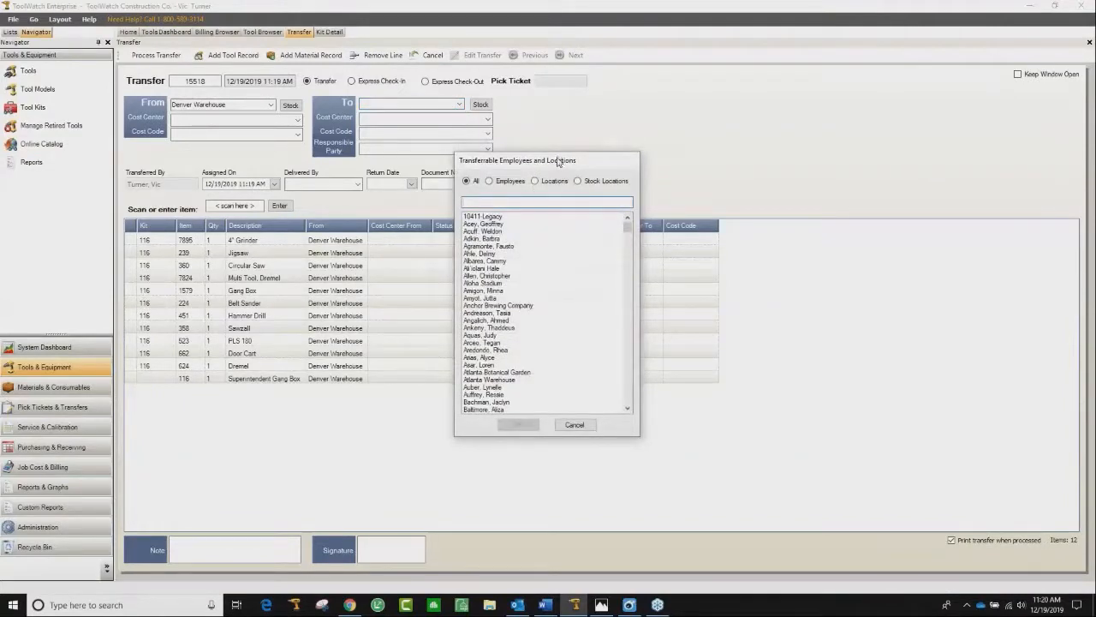
pyautogui.moveTo(580, 167); pyautogui.dragTo(636, 169)
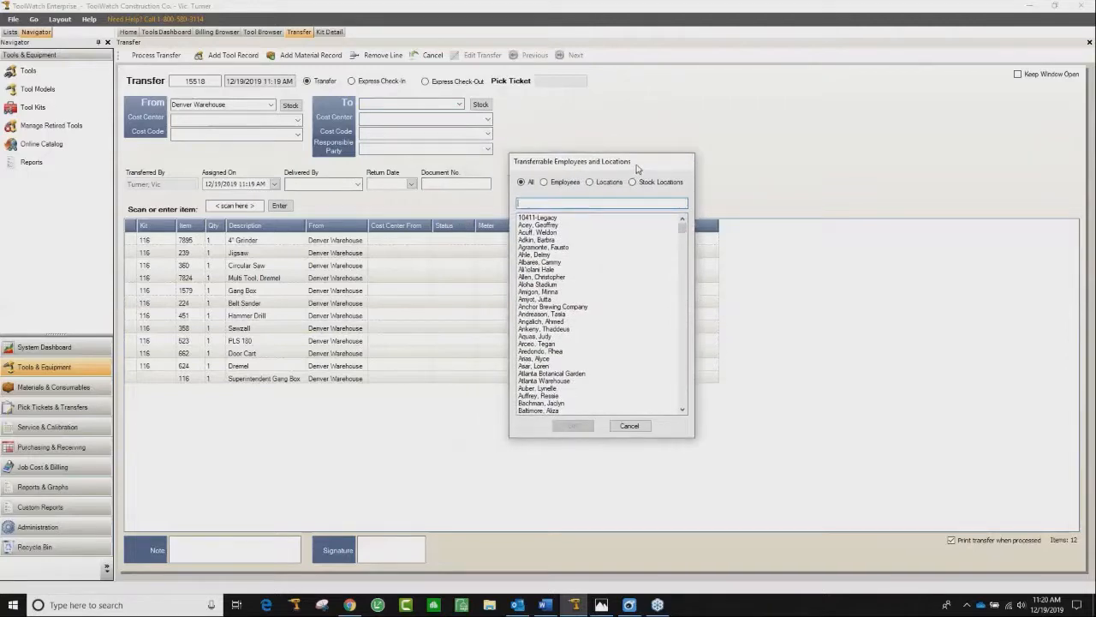
pyautogui.click(589, 181)
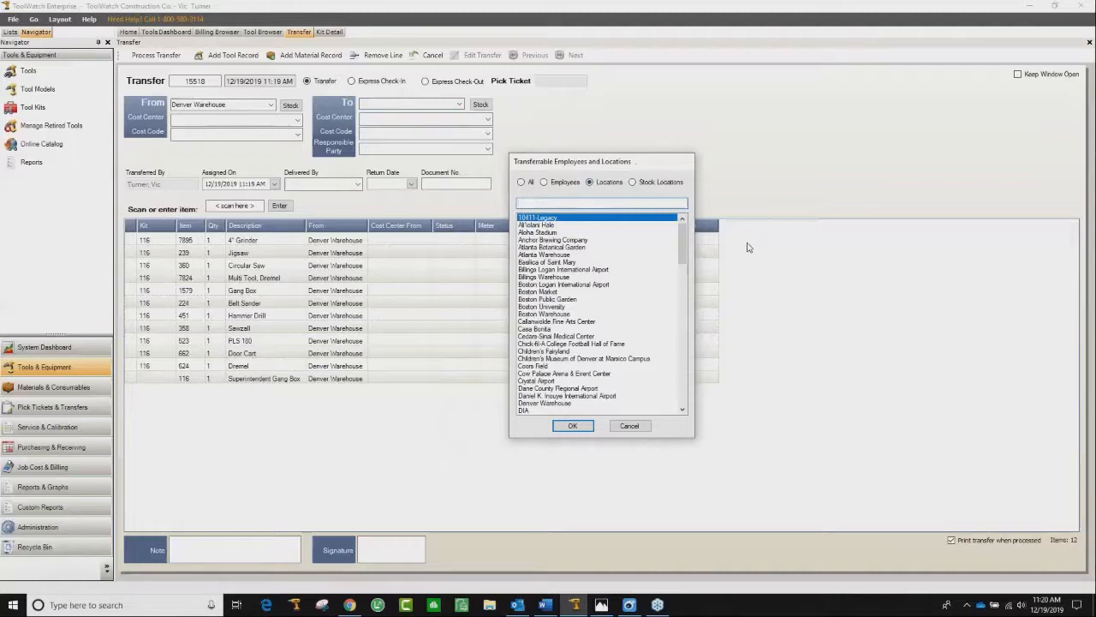
pyautogui.click(567, 240)
pyautogui.click(569, 425)
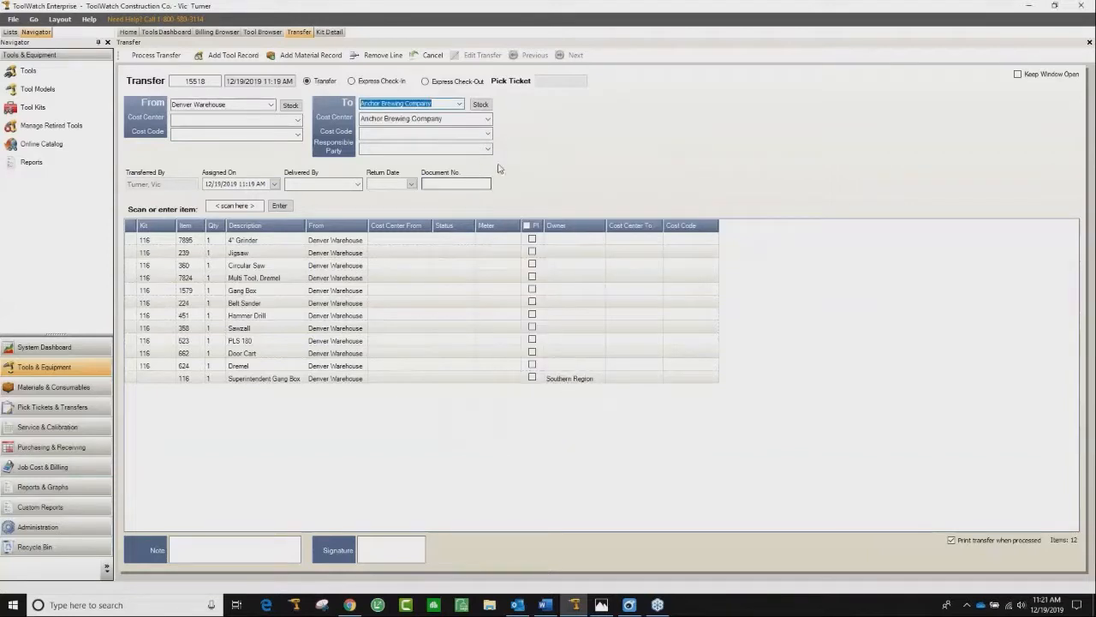
# Set the transfer's destination cost code to Concrete Reinforcement.
pyautogui.click(487, 134)
pyautogui.press('Down')
pyautogui.press('Return')
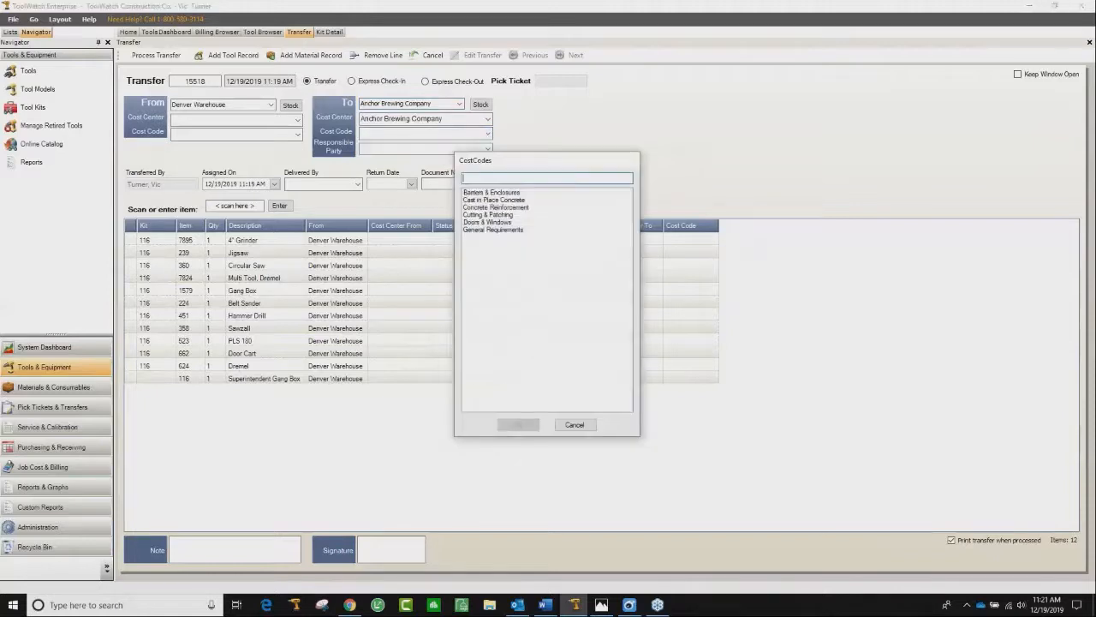
pyautogui.click(498, 208)
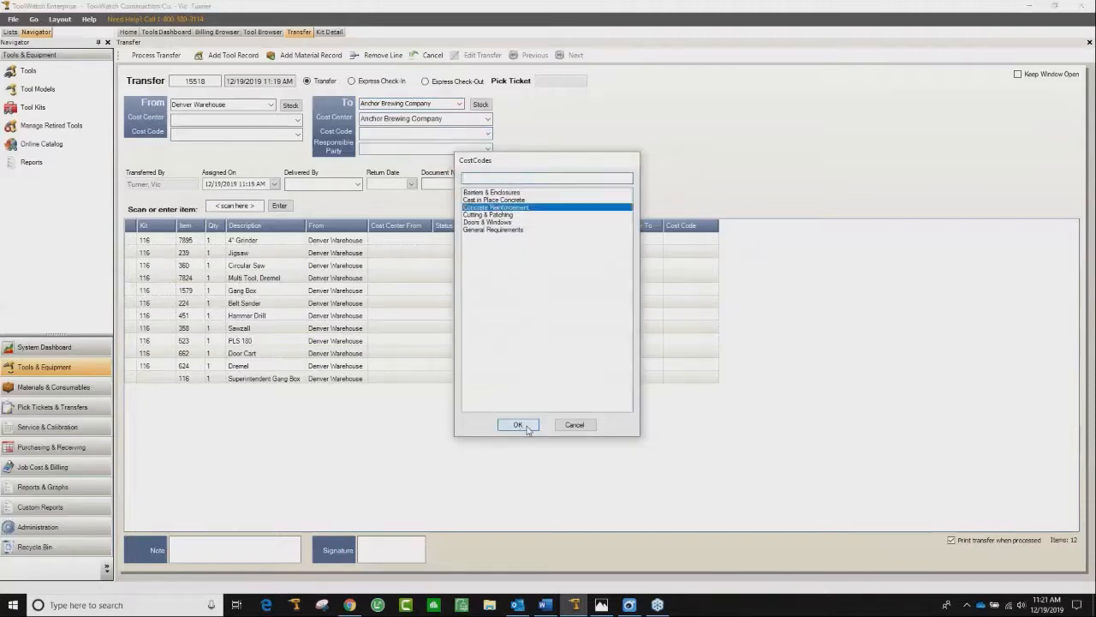
pyautogui.click(518, 424)
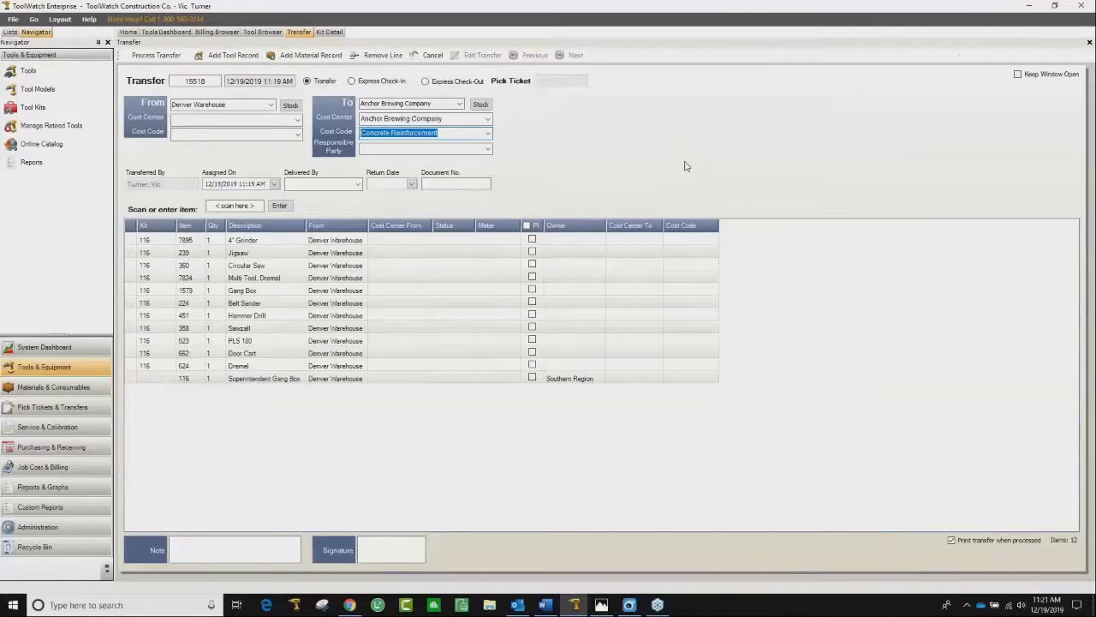
# Set the transfer's return date to 3/31/2020.
pyautogui.click(411, 184)
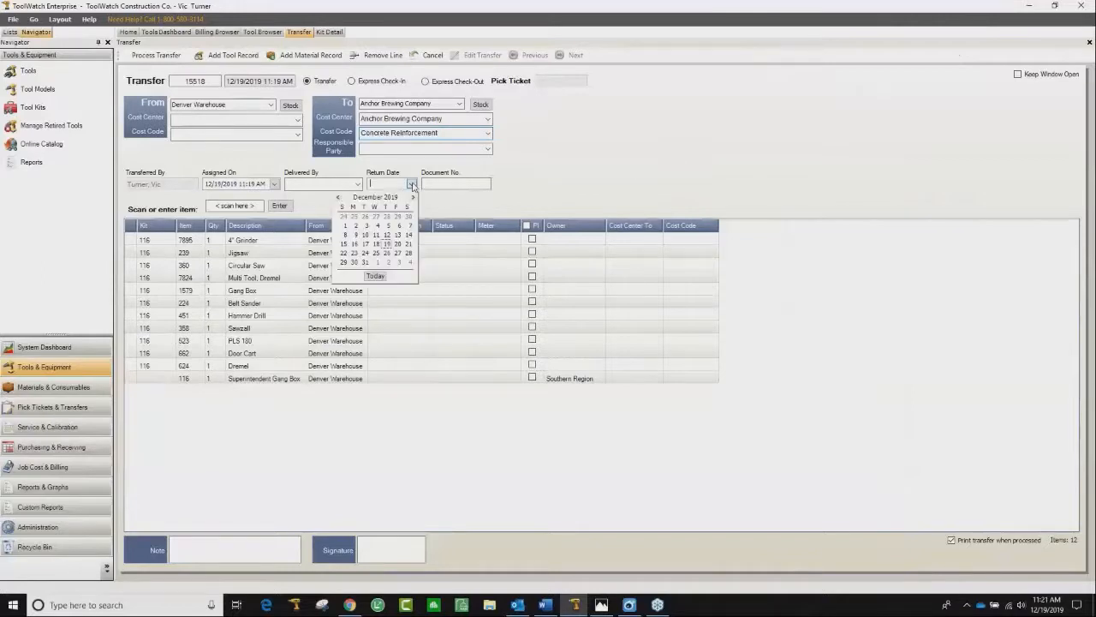
pyautogui.click(413, 197)
pyautogui.click(413, 197)
pyautogui.click(412, 197)
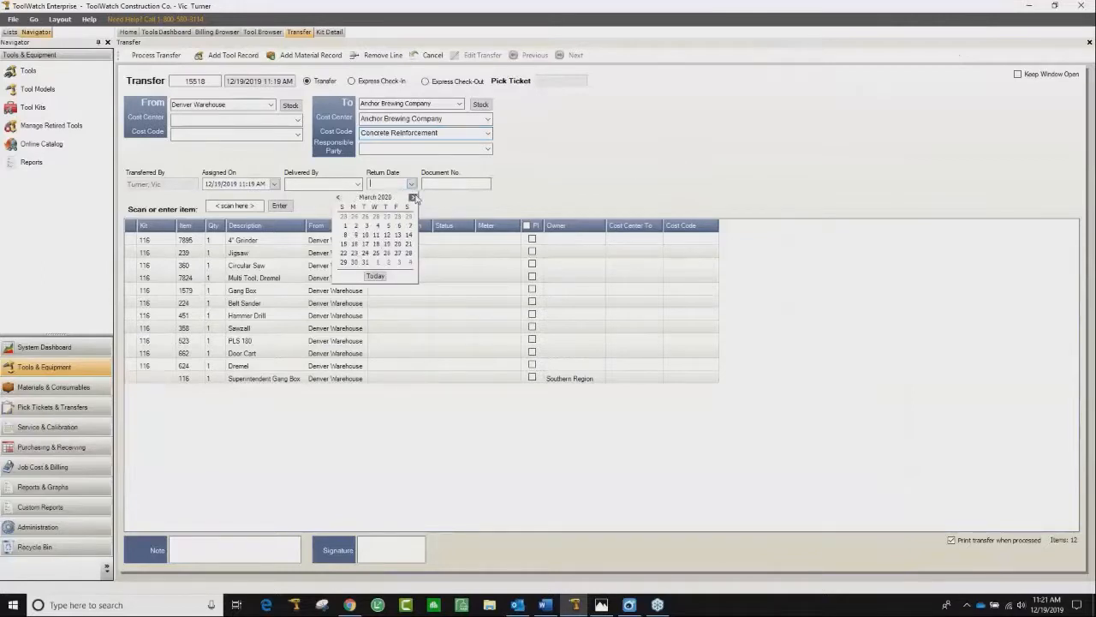
pyautogui.click(366, 262)
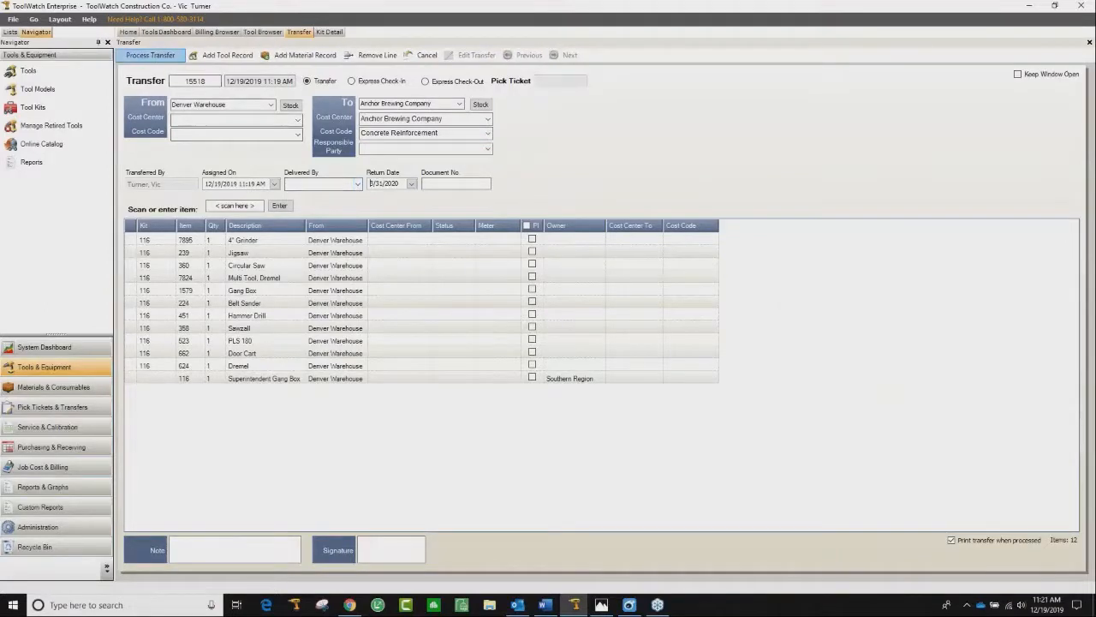
# Process the transfer, view the generated Transfer Ticket at full size, and close it.
pyautogui.click(150, 55)
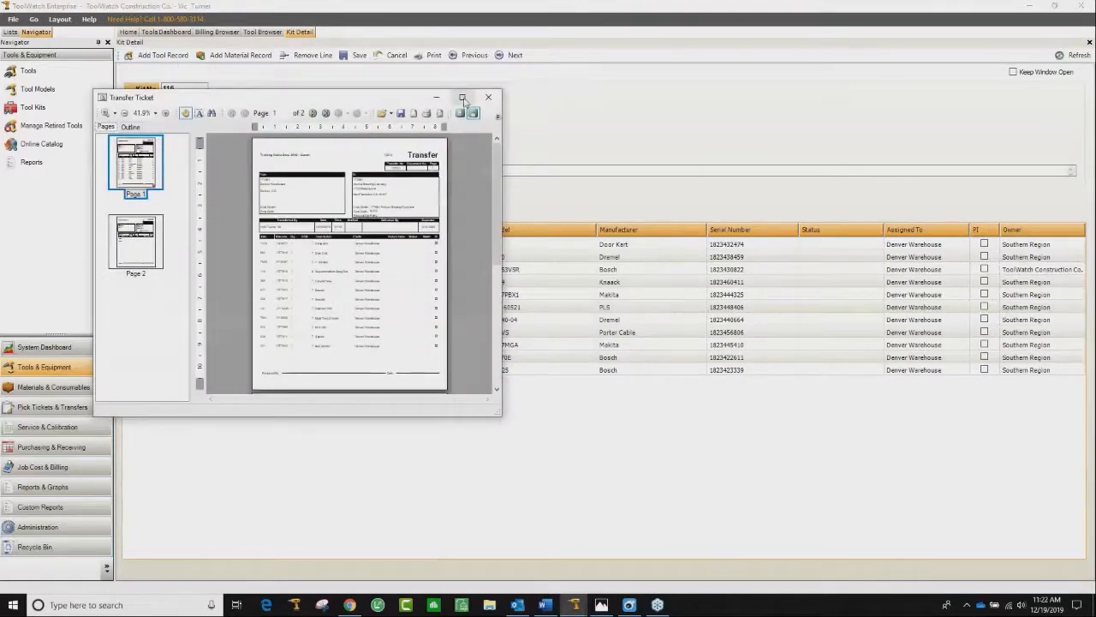
pyautogui.click(462, 97)
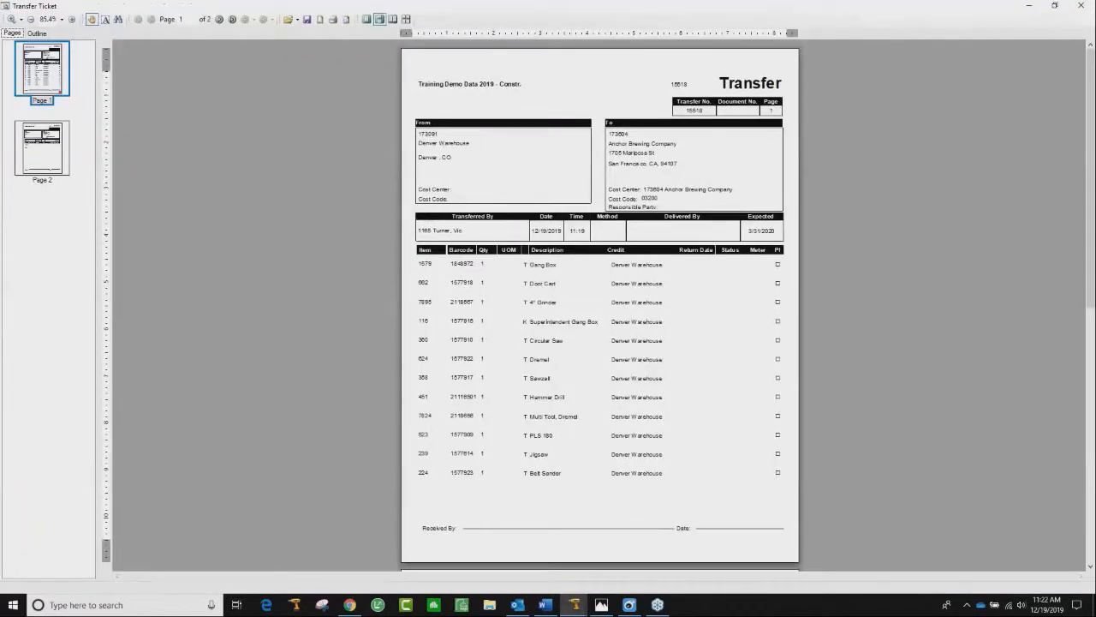
pyautogui.click(1078, 6)
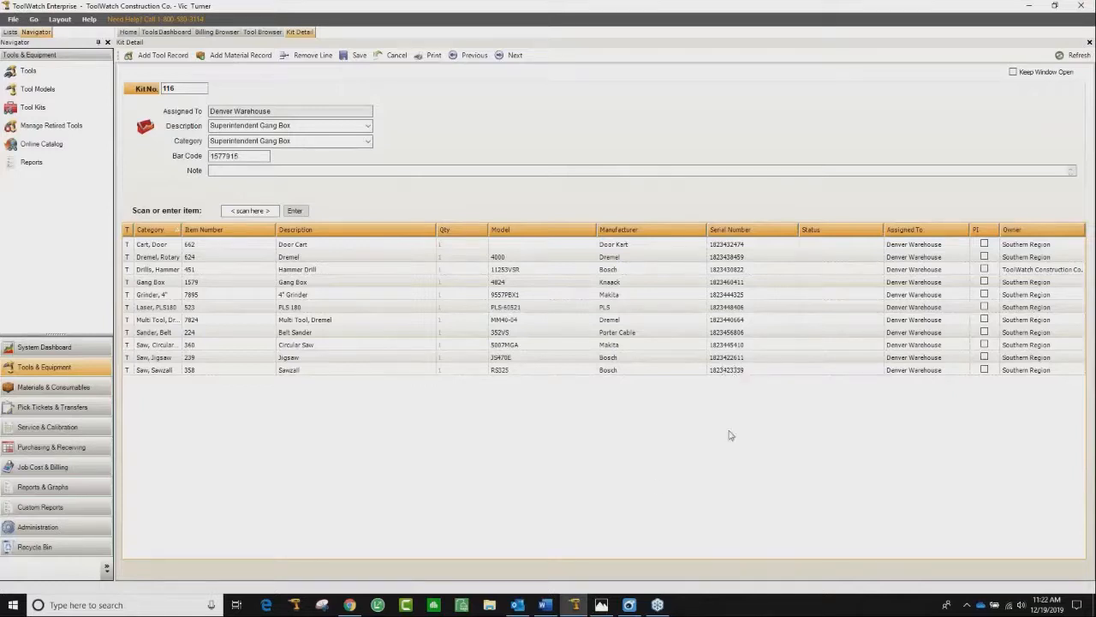
# Open the Material Browser from the materials dashboard and run an unfiltered search to look through all materials.
pyautogui.click(48, 390)
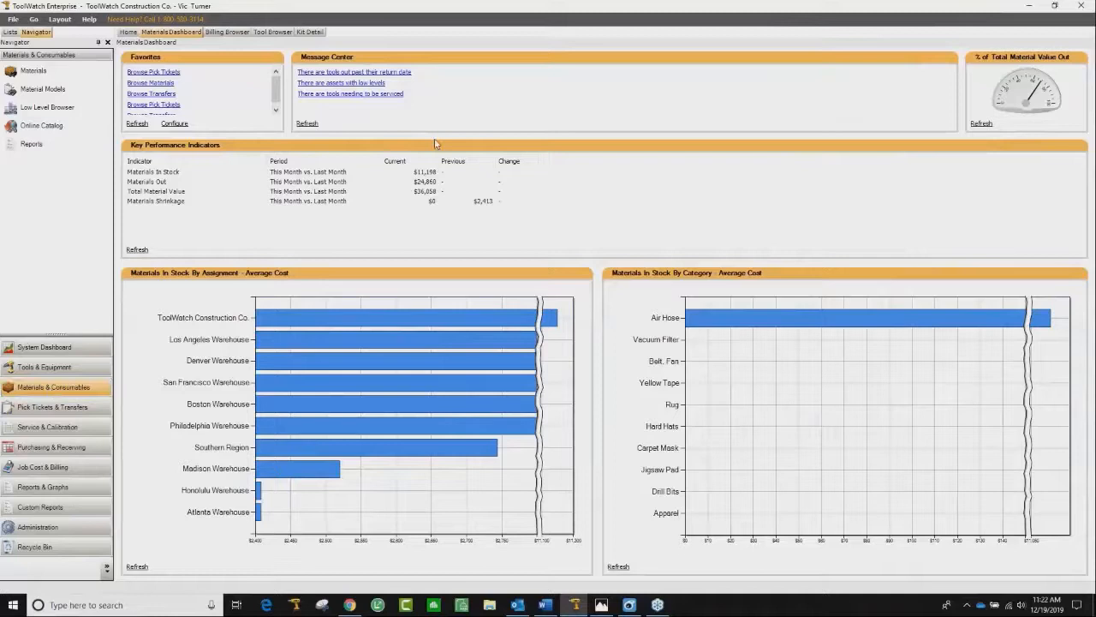
pyautogui.click(145, 85)
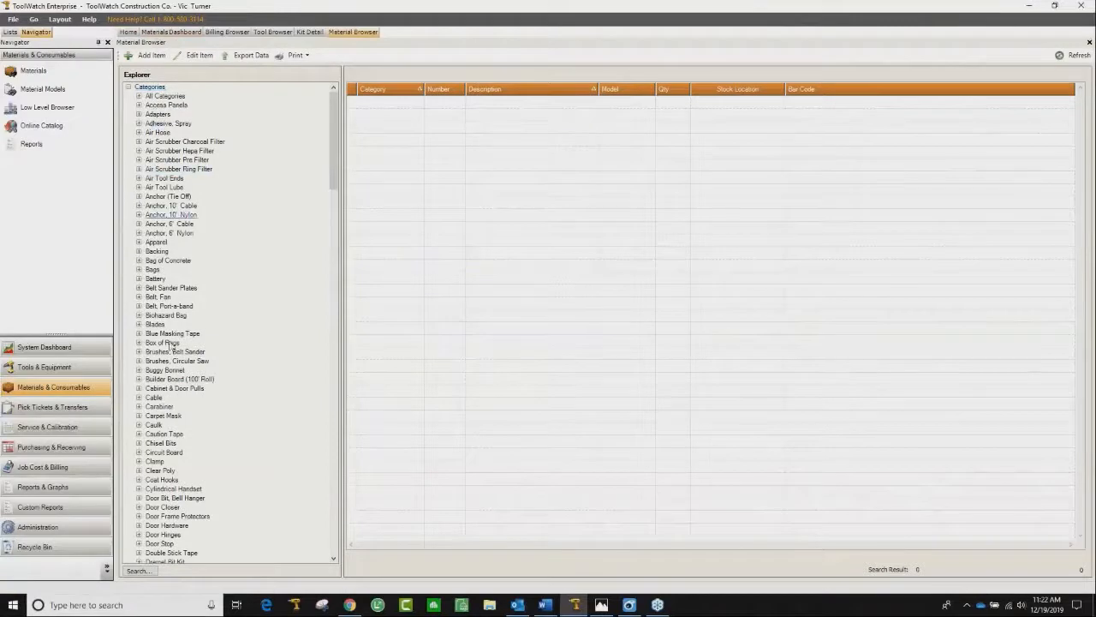
pyautogui.click(137, 570)
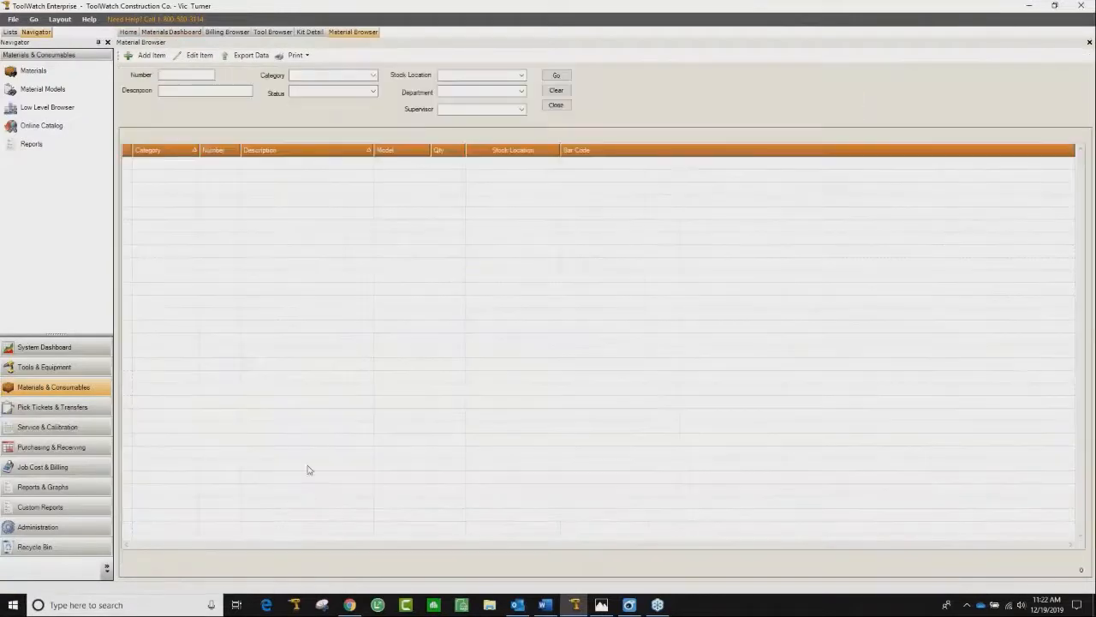
pyautogui.click(565, 77)
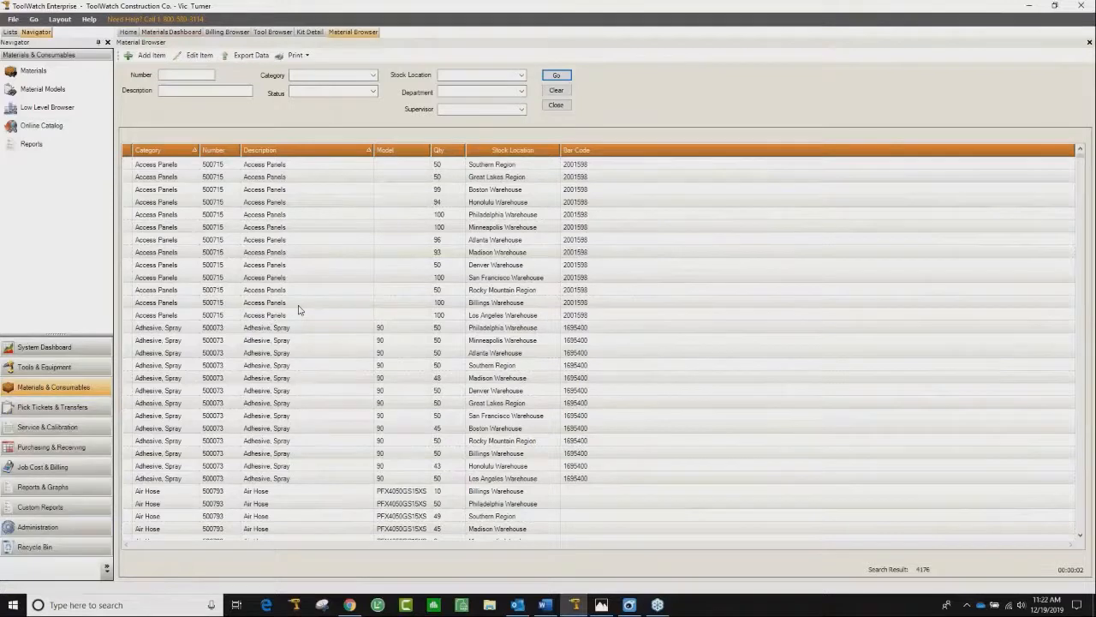
pyautogui.scroll(-7, 301, 316)
pyautogui.scroll(7, 301, 317)
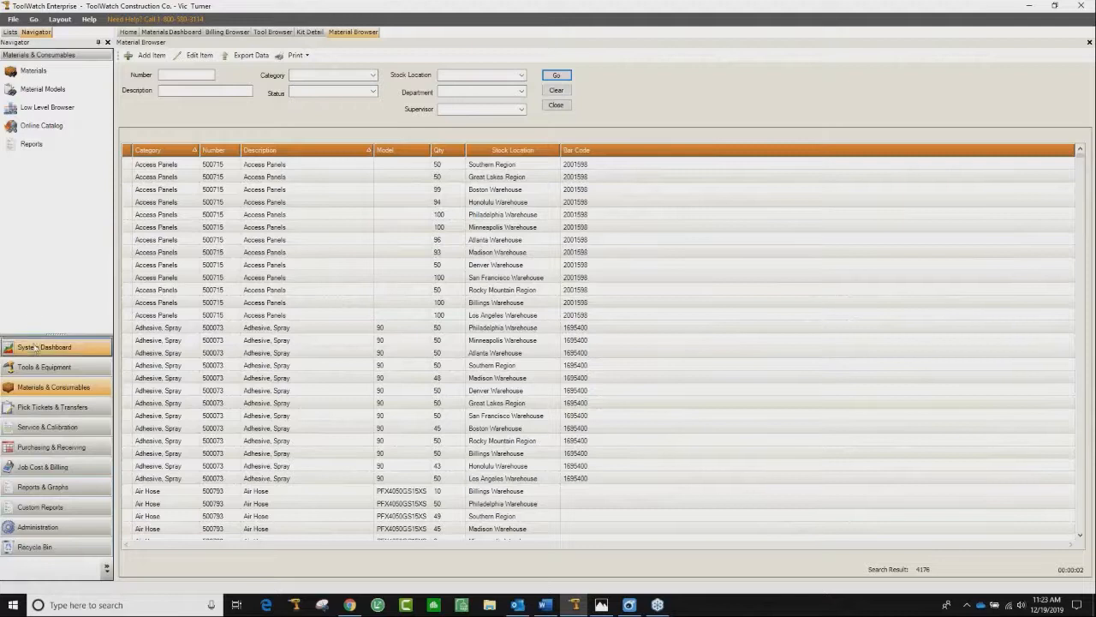
# Open the list of assets with low levels from the materials dashboard and recalculate it.
pyautogui.click(60, 387)
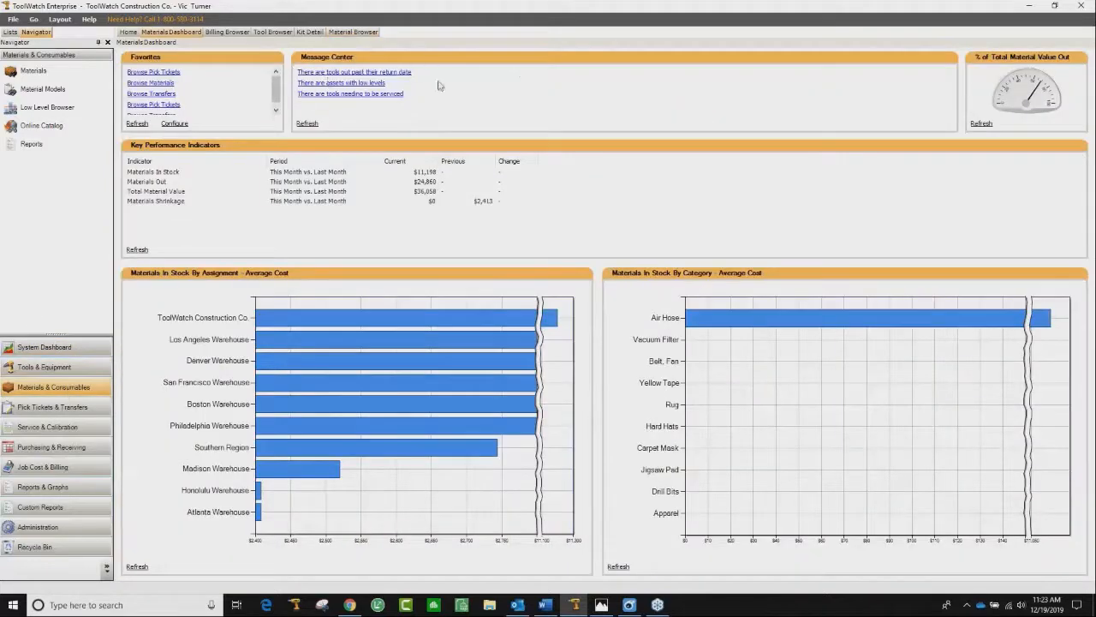
pyautogui.click(342, 84)
pyautogui.click(147, 59)
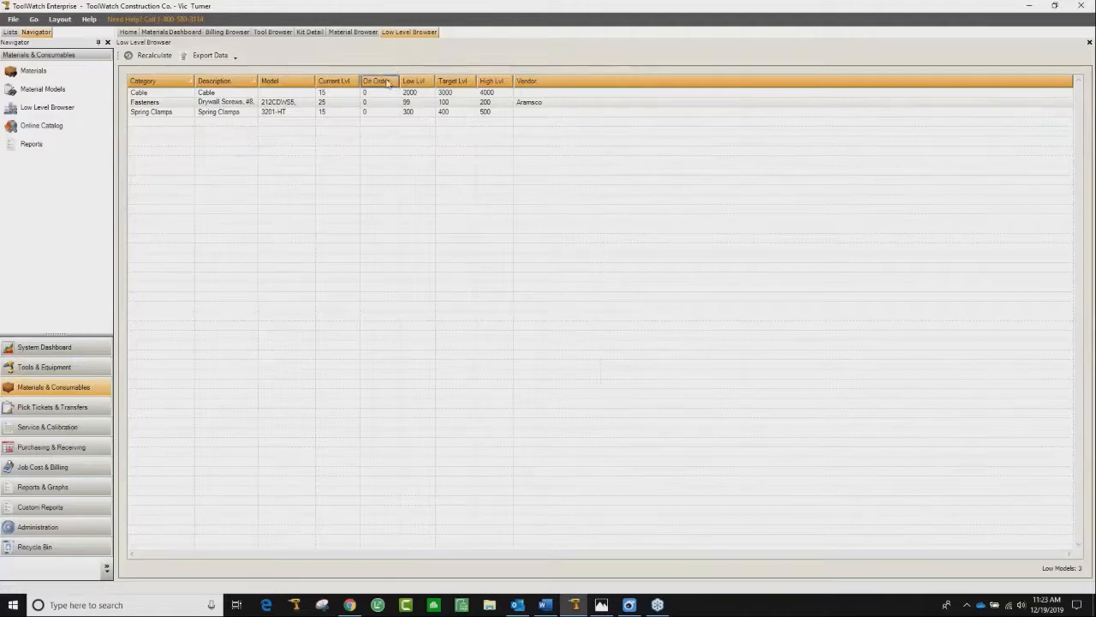
# Create a purchase order from the low-level models Cable, Drywall Screws and Spring Clamps.
pyautogui.click(340, 95)
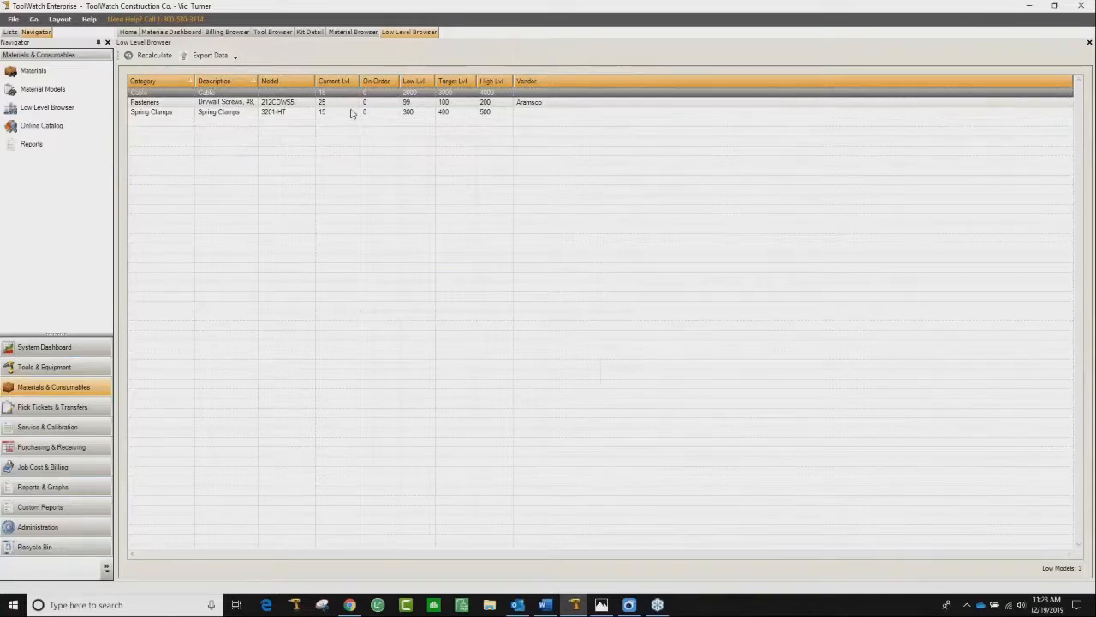
pyautogui.keyDown('shift'); pyautogui.click(352, 112); pyautogui.keyUp('shift')
pyautogui.rightClick(351, 112)
pyautogui.click(375, 113)
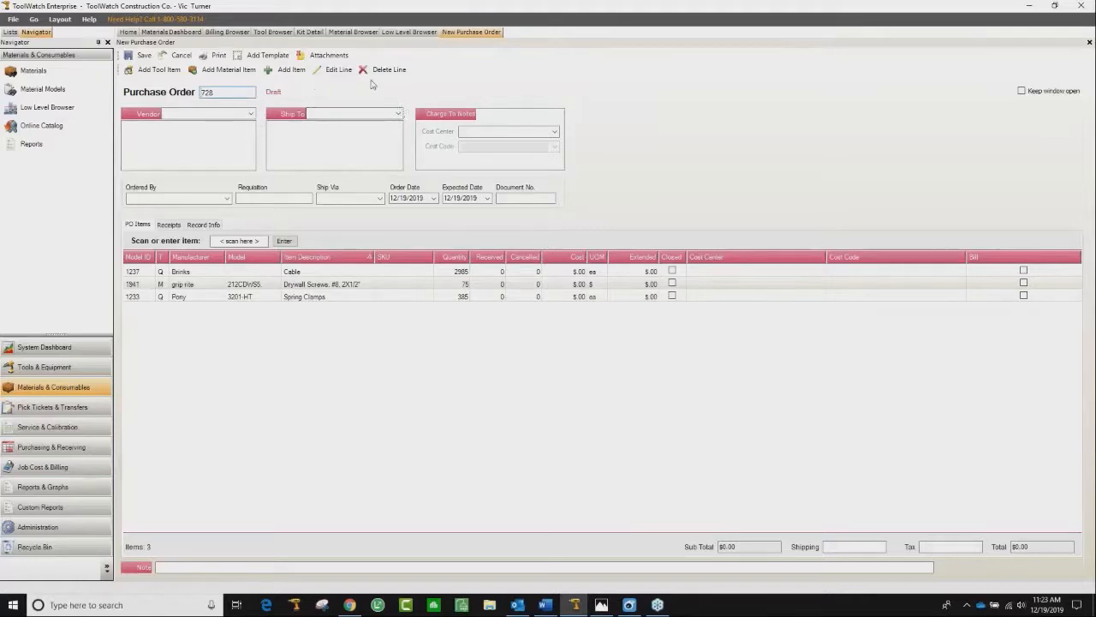
# Set the purchase order's vendor to Acme Tools.
pyautogui.click(251, 115)
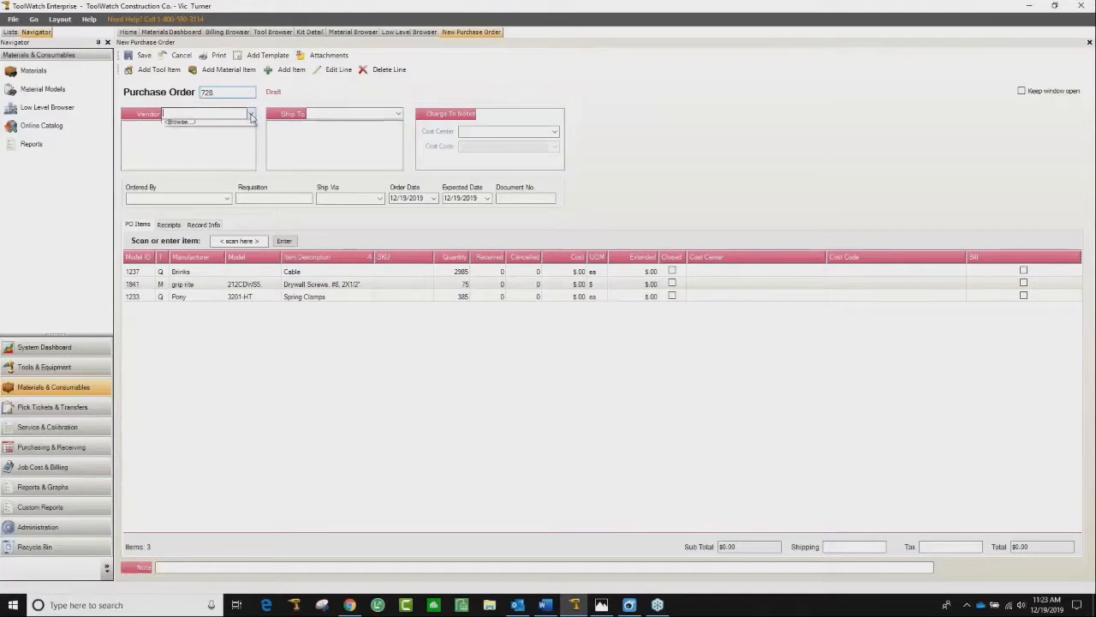
pyautogui.click(210, 133)
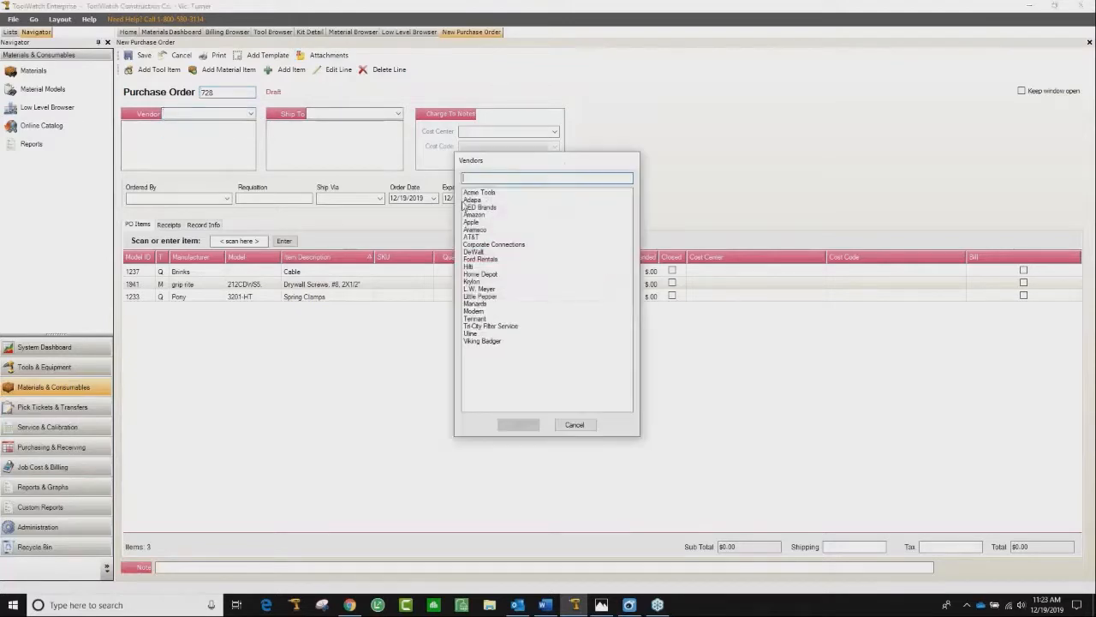
pyautogui.click(491, 194)
pyautogui.doubleClick(490, 193)
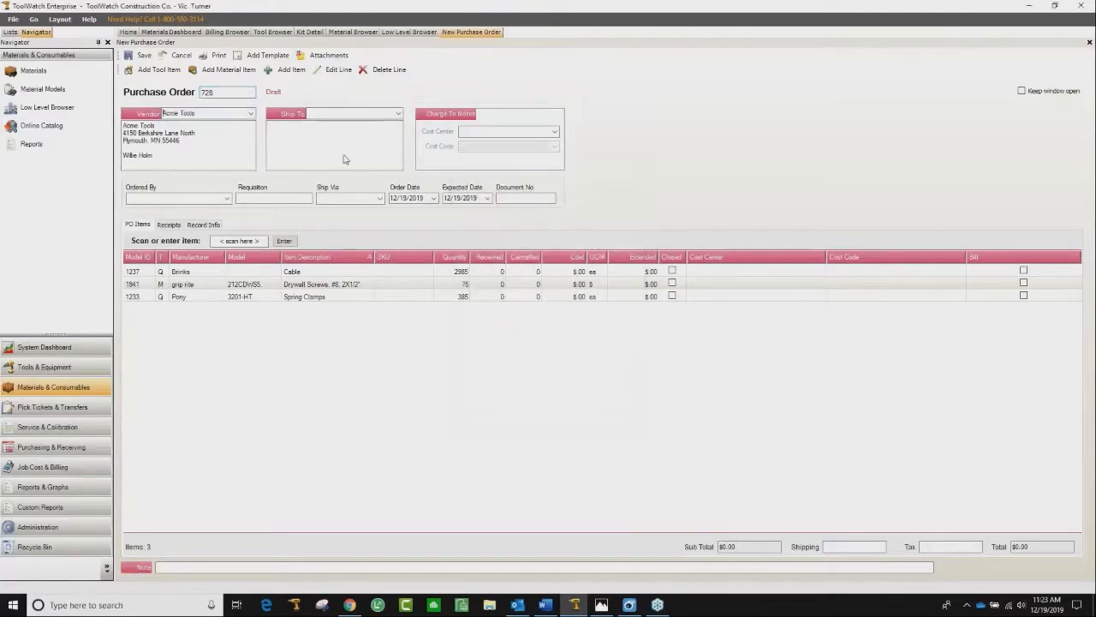
# Set the purchase order's ship-to location to Atlanta Warehouse and update the item costs for that warehouse.
pyautogui.click(399, 113)
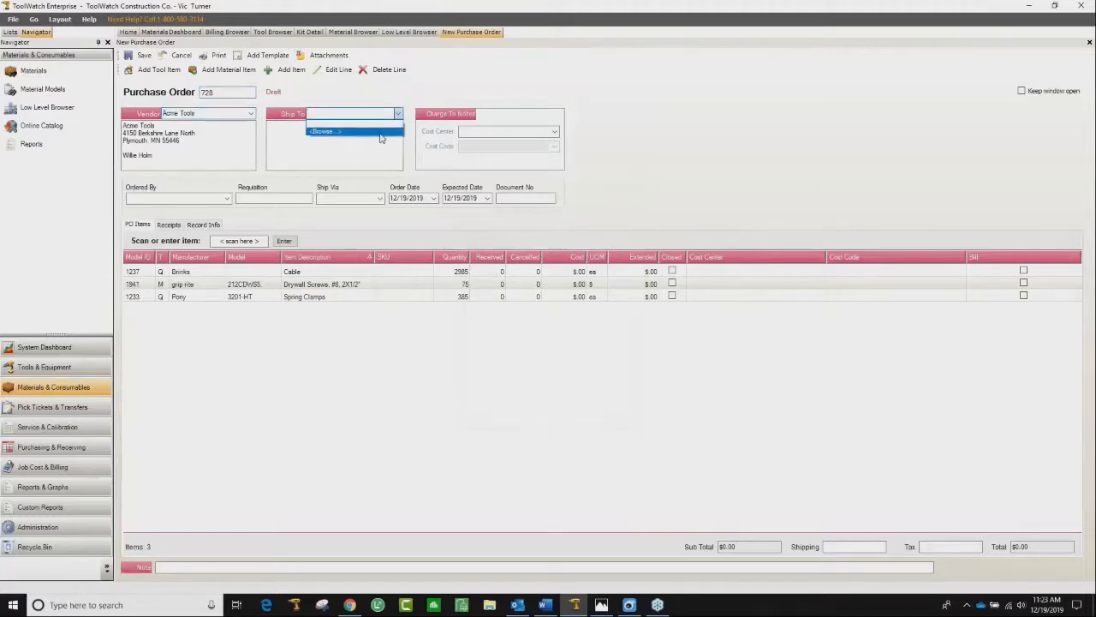
pyautogui.click(381, 133)
pyautogui.click(505, 193)
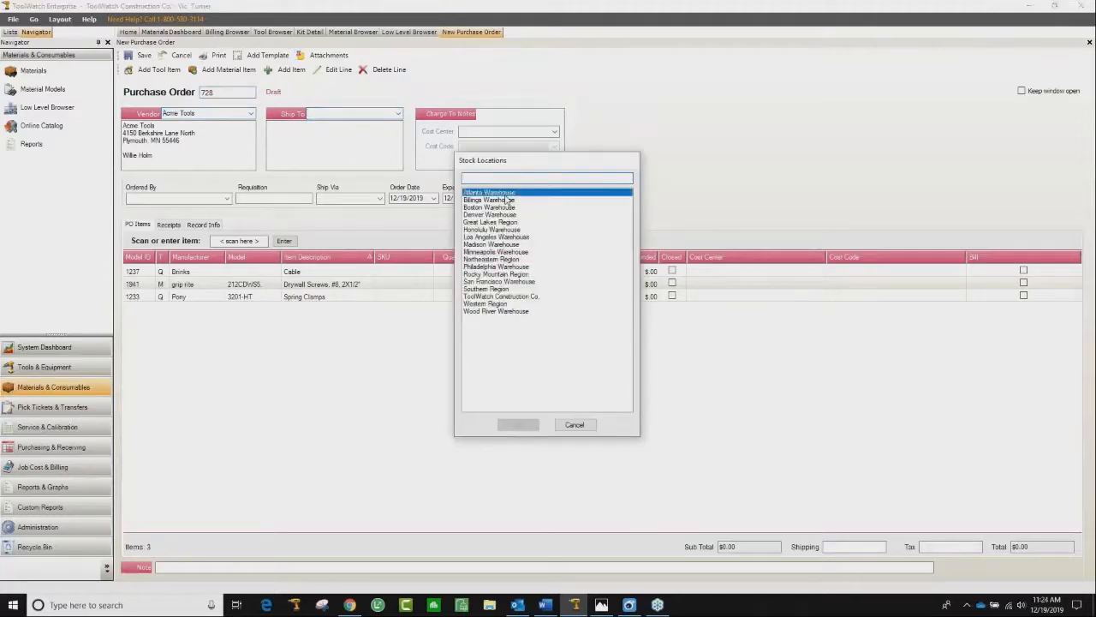
pyautogui.click(518, 425)
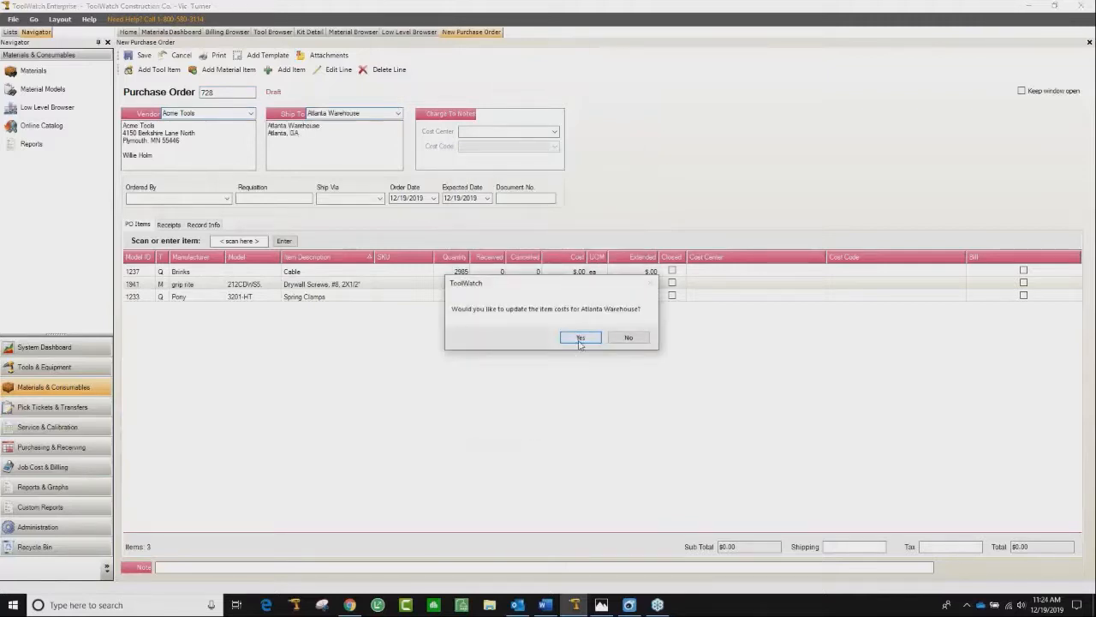
pyautogui.click(580, 338)
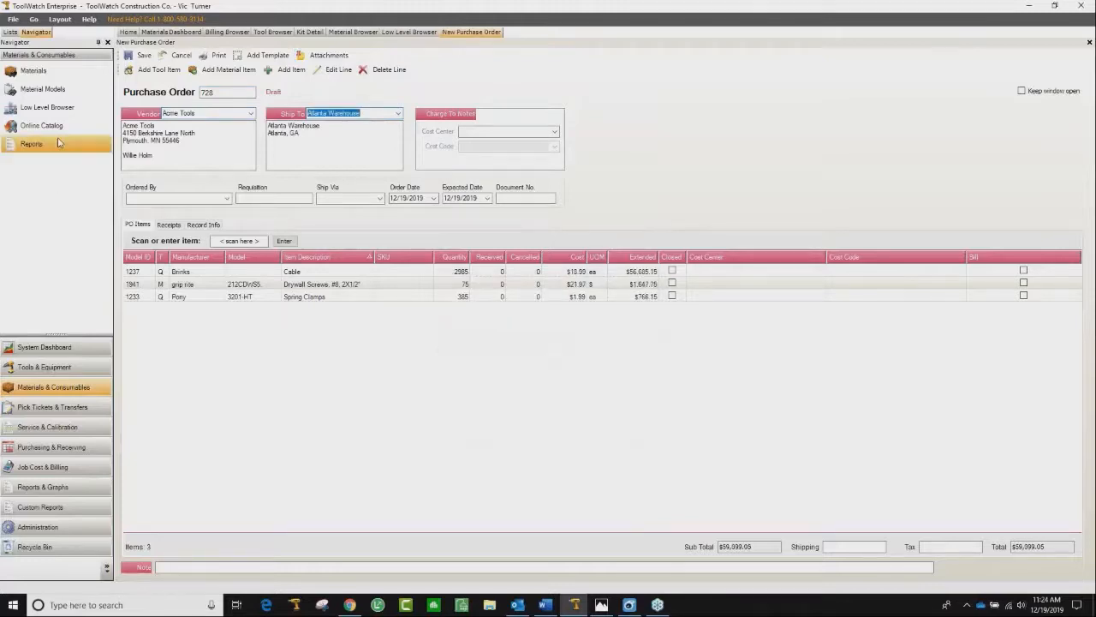
pyautogui.click(220, 57)
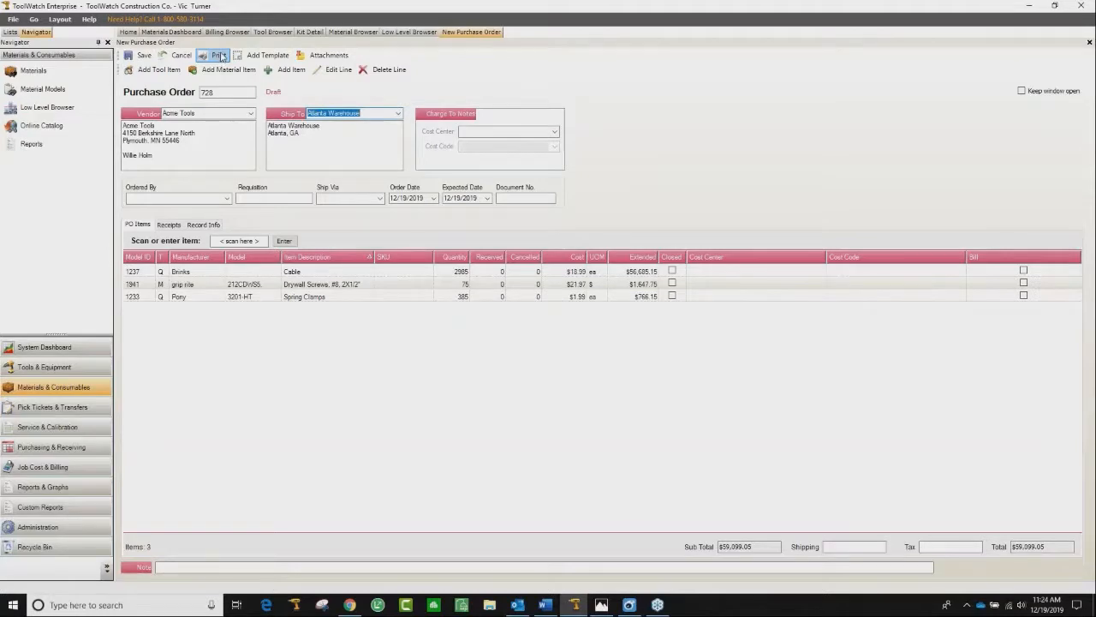
pyautogui.hotkey('alt', 'Tab')
pyautogui.hotkey('alt', 'Tab')
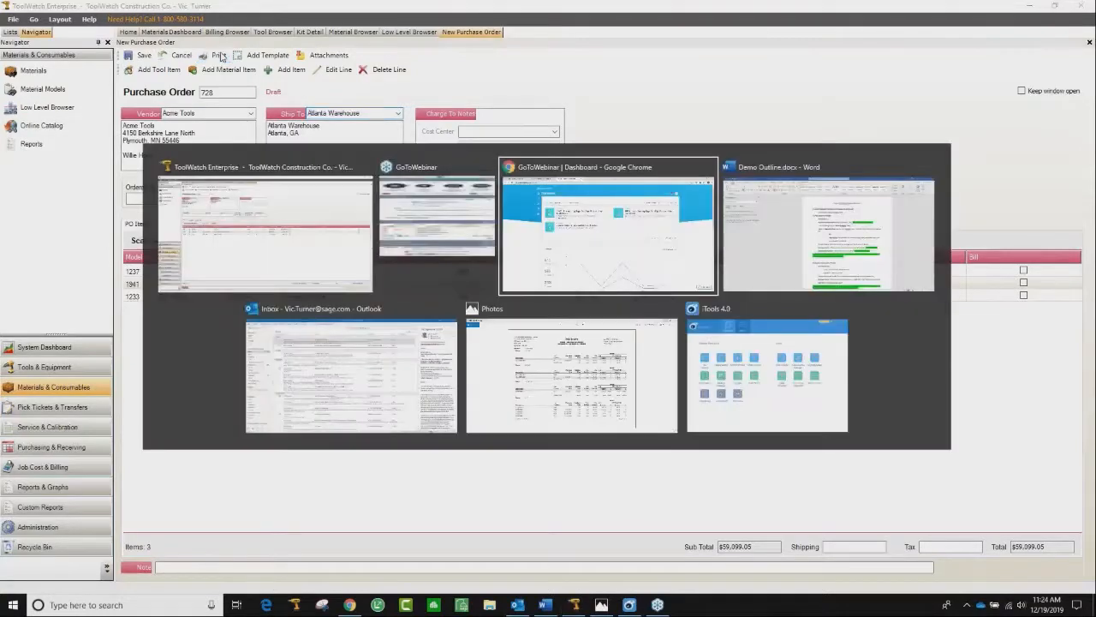
pyautogui.hotkey('alt', 'Tab')
pyautogui.hotkey('alt', 'Tab')
pyautogui.hotkey('alt', 'Tab')
pyautogui.hotkey('alt', 'Tab')
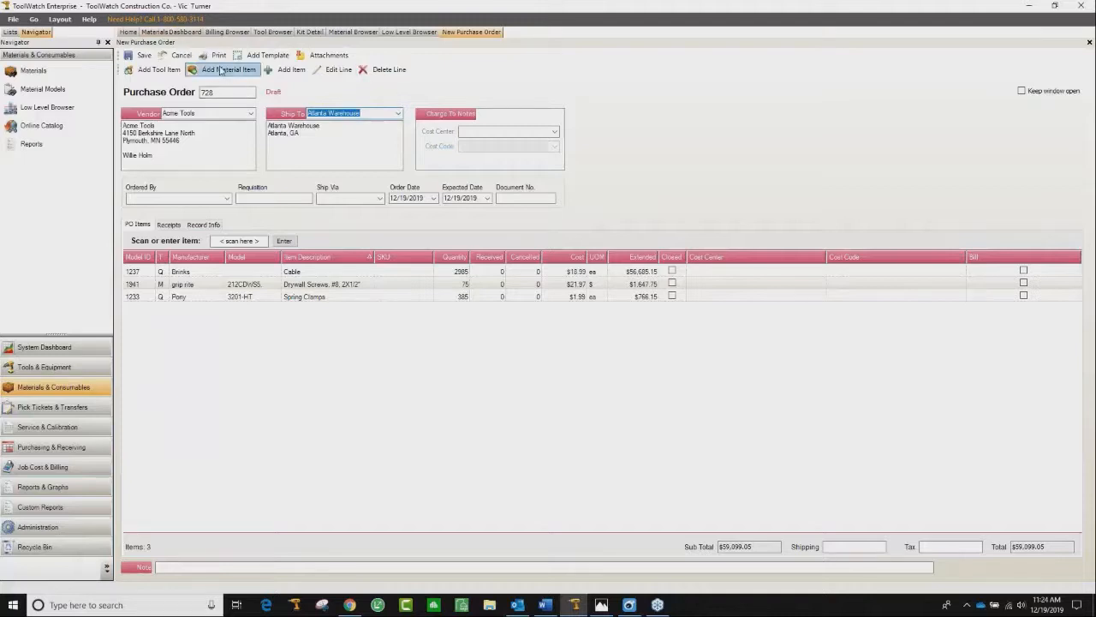
# Save the purchase order as ready for purchase and return to the Tools & Equipment dashboard.
pyautogui.click(142, 54)
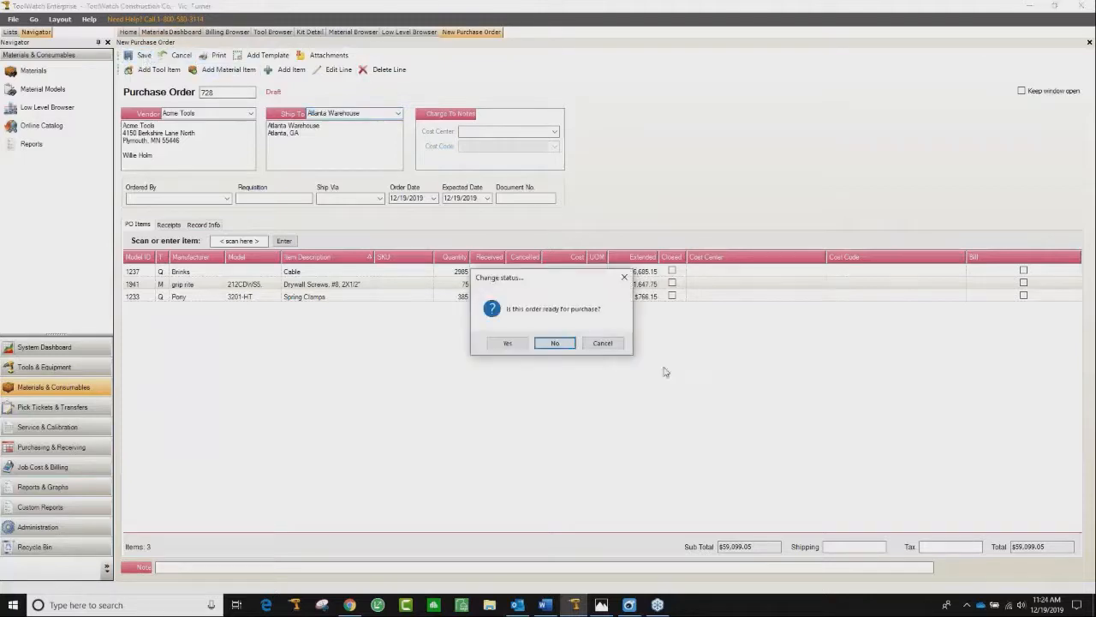
pyautogui.click(507, 343)
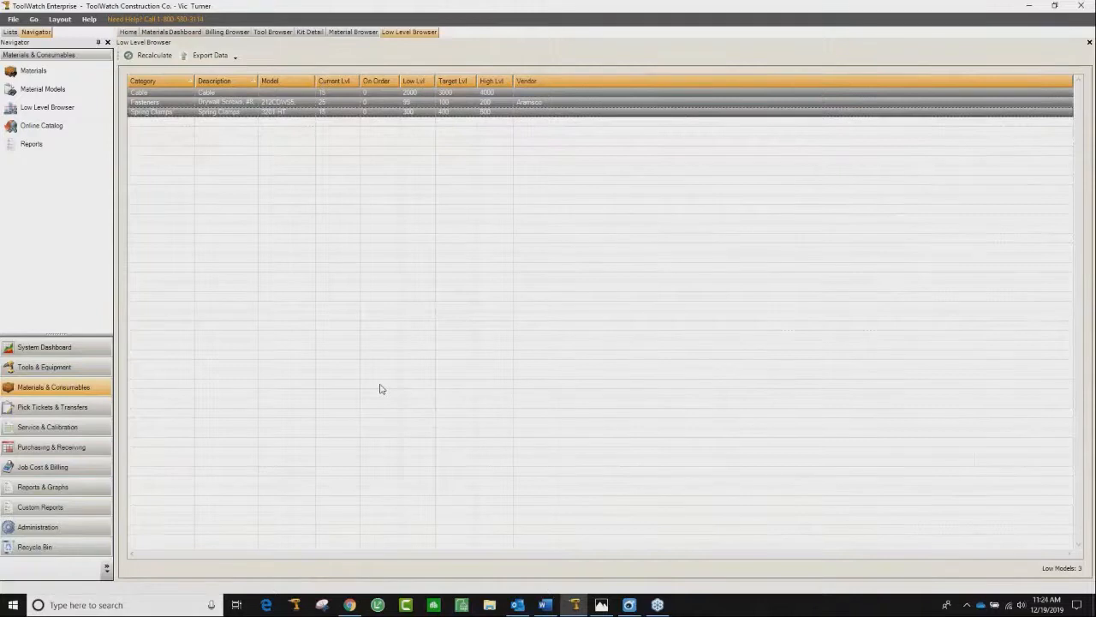
pyautogui.click(61, 367)
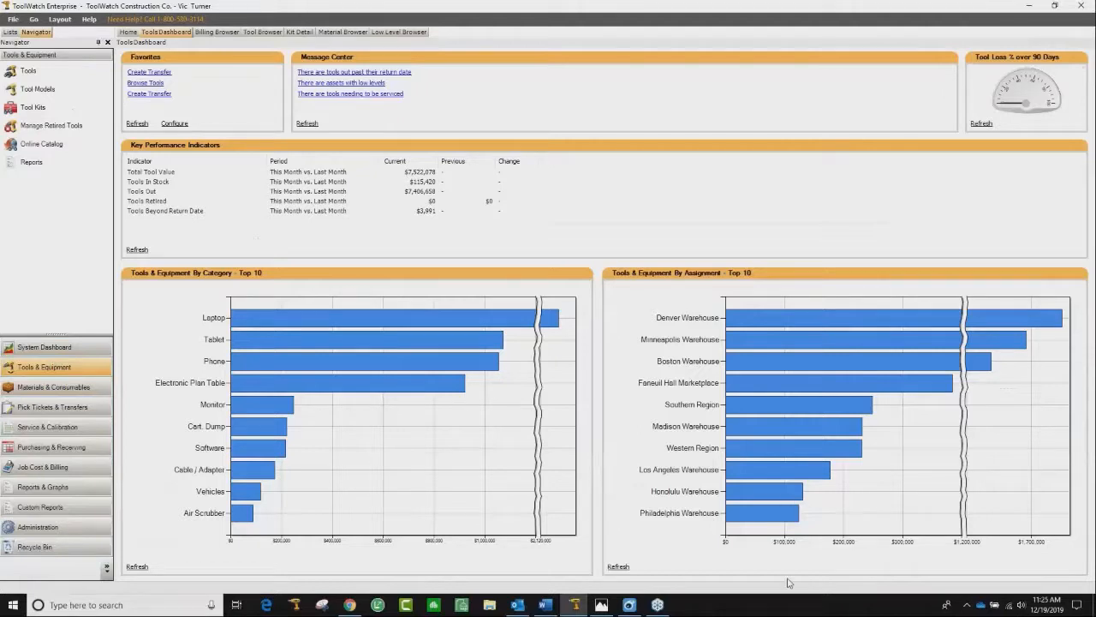
# Switch to iTools, mirror the iPhone's screen at full size to view the ToolWatch mobile app, and close both iTools windows.
pyautogui.click(629, 605)
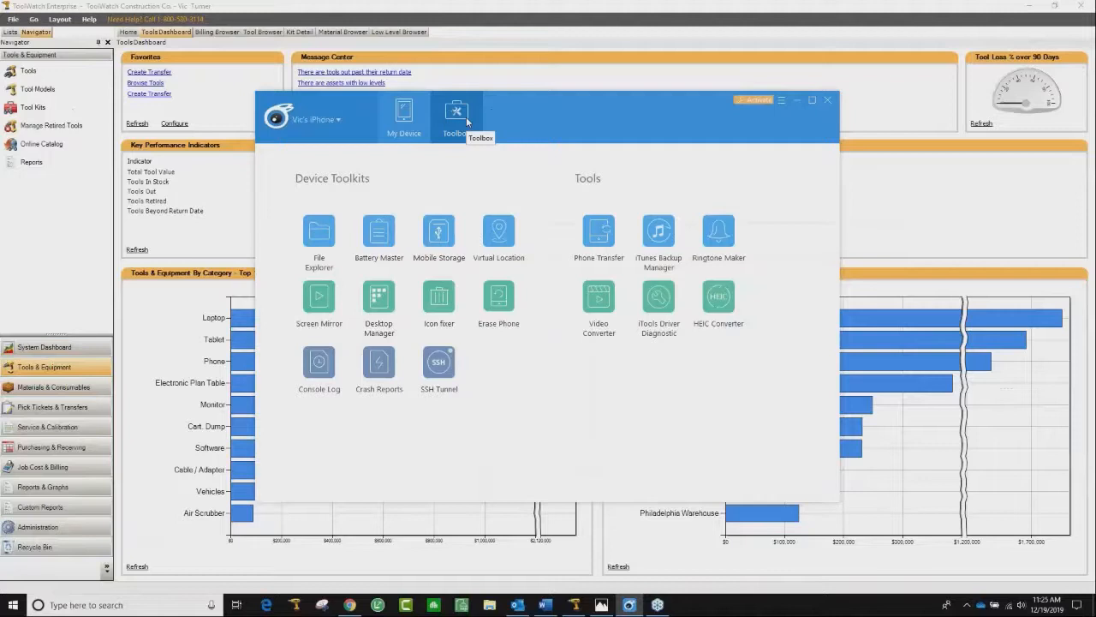
pyautogui.click(321, 299)
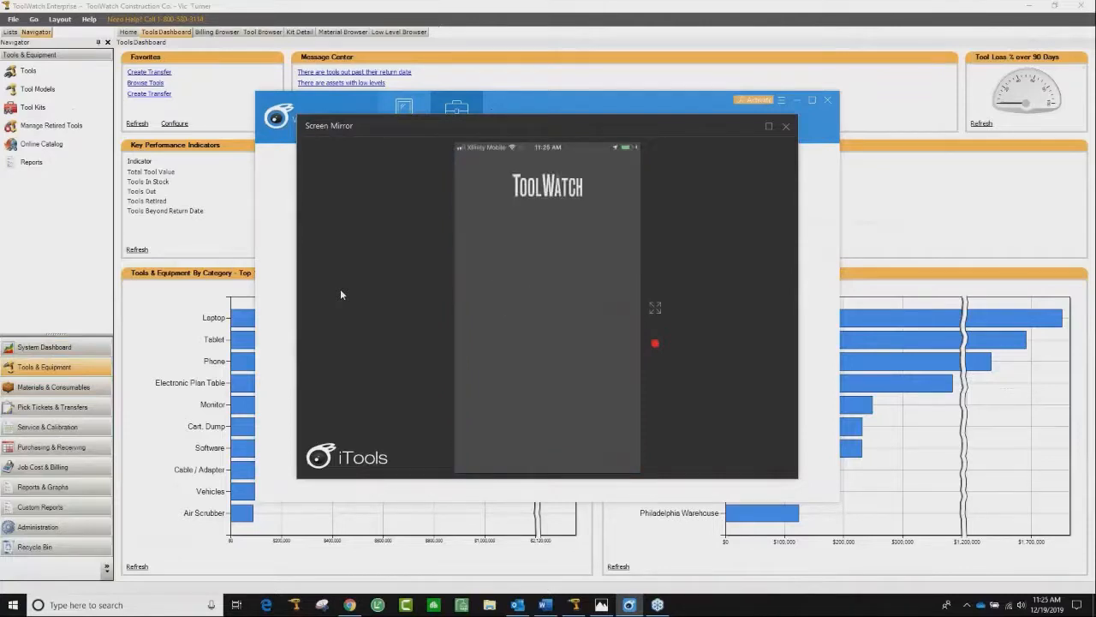
pyautogui.click(768, 128)
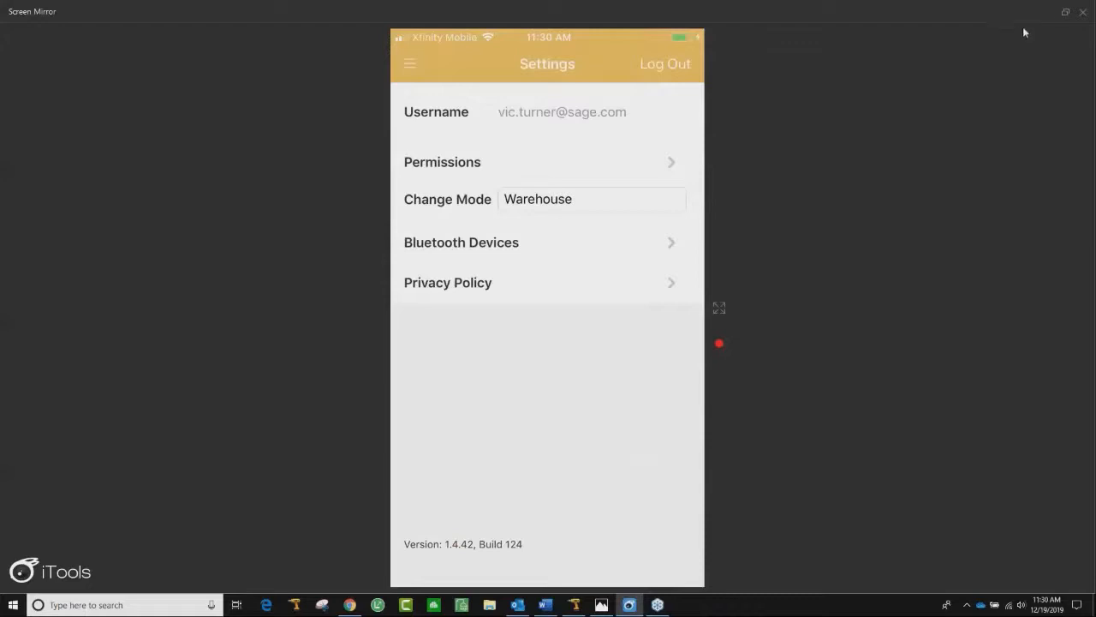
pyautogui.click(1082, 14)
pyautogui.click(830, 103)
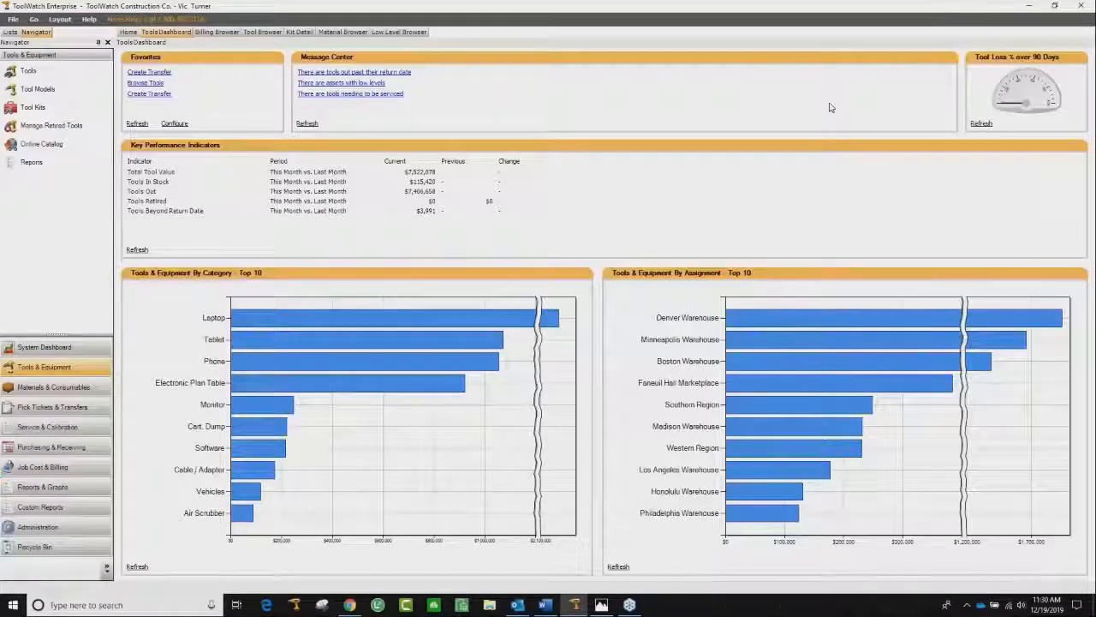
# Open the Service & Calibration dashboard, view the work orders behind the tools-needing-service message, and close the work order list.
pyautogui.click(64, 430)
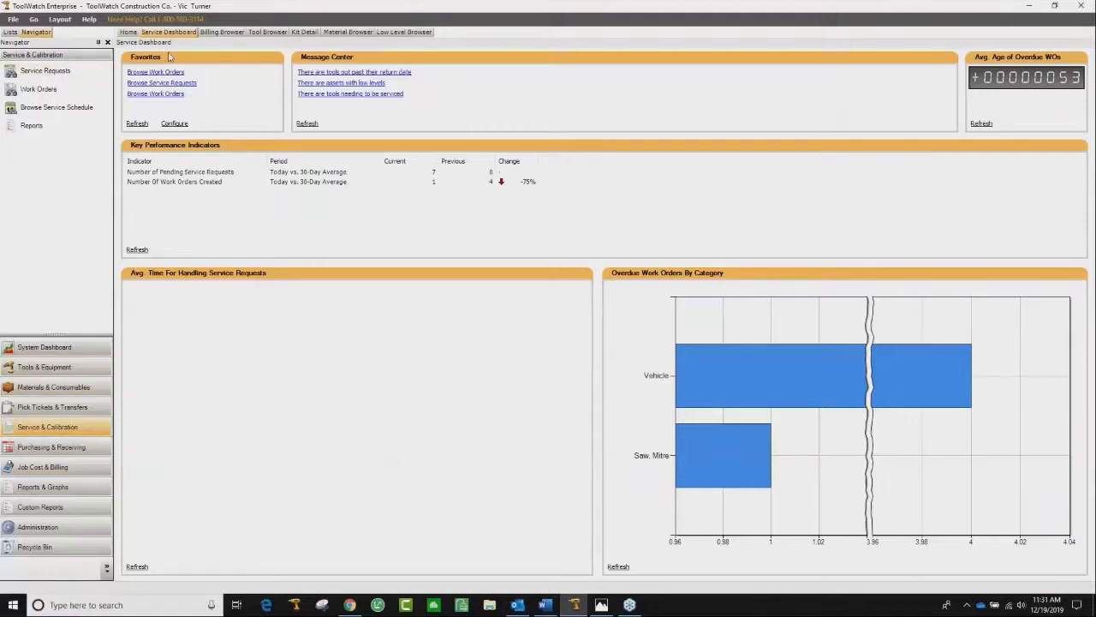
pyautogui.click(340, 95)
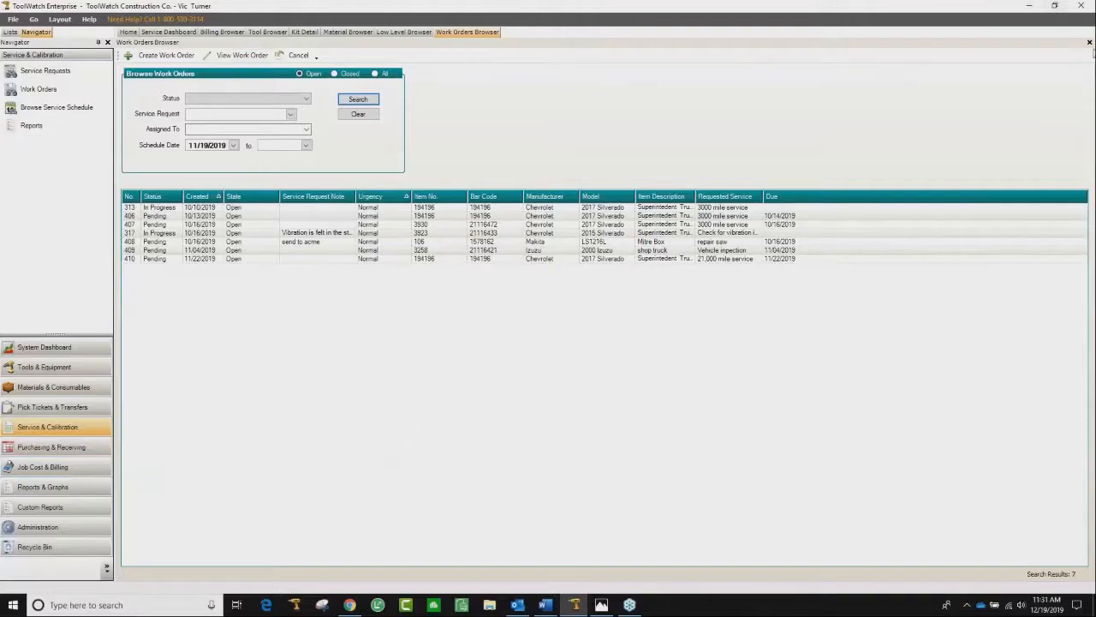
pyautogui.click(1089, 42)
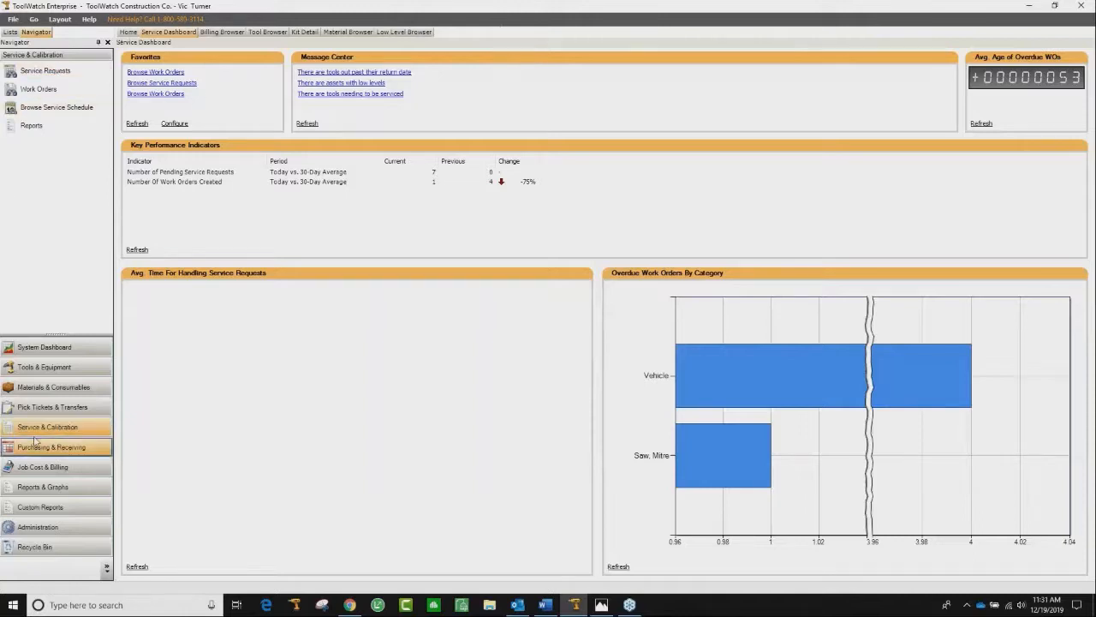
# Return to Tools & Equipment, clear the previous Tool Browser search, and search for all items in the Vehicle category.
pyautogui.click(63, 374)
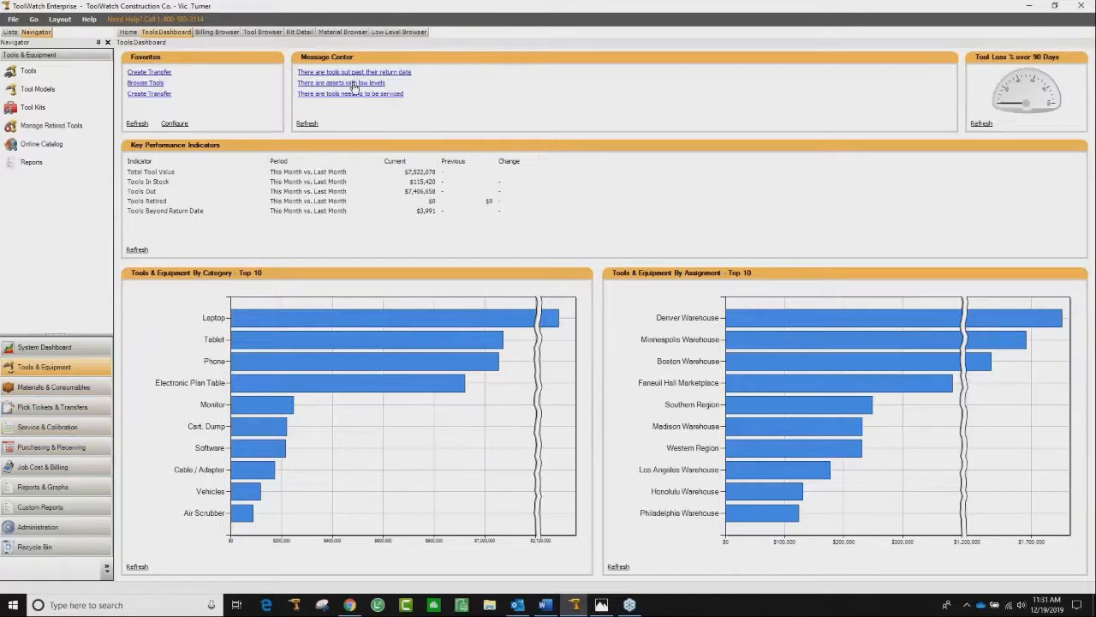
pyautogui.click(263, 33)
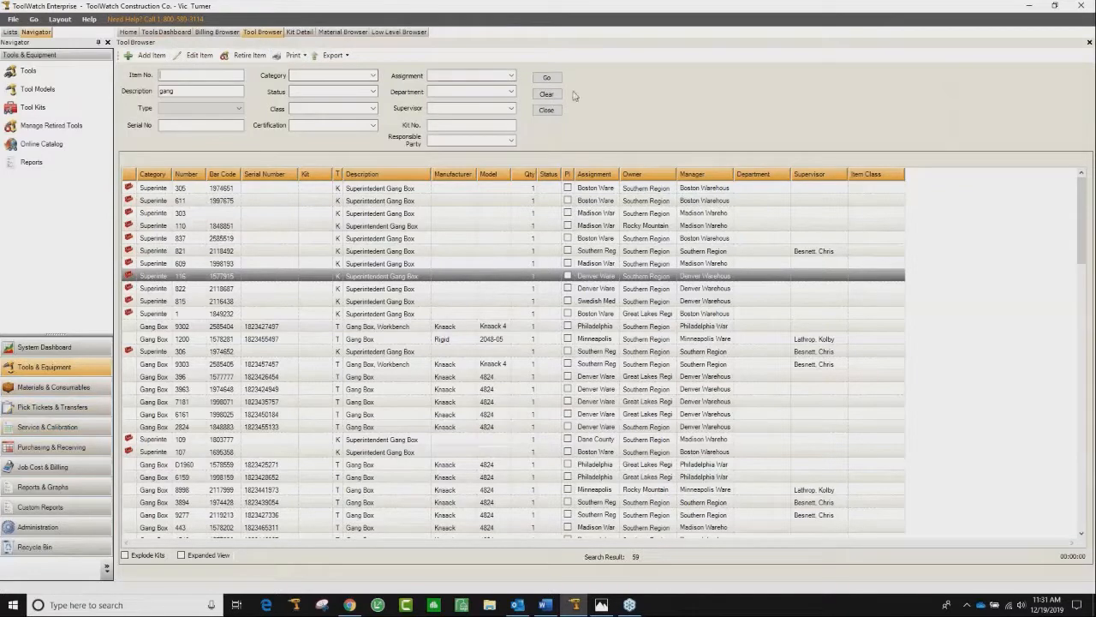
pyautogui.click(546, 95)
pyautogui.click(339, 76)
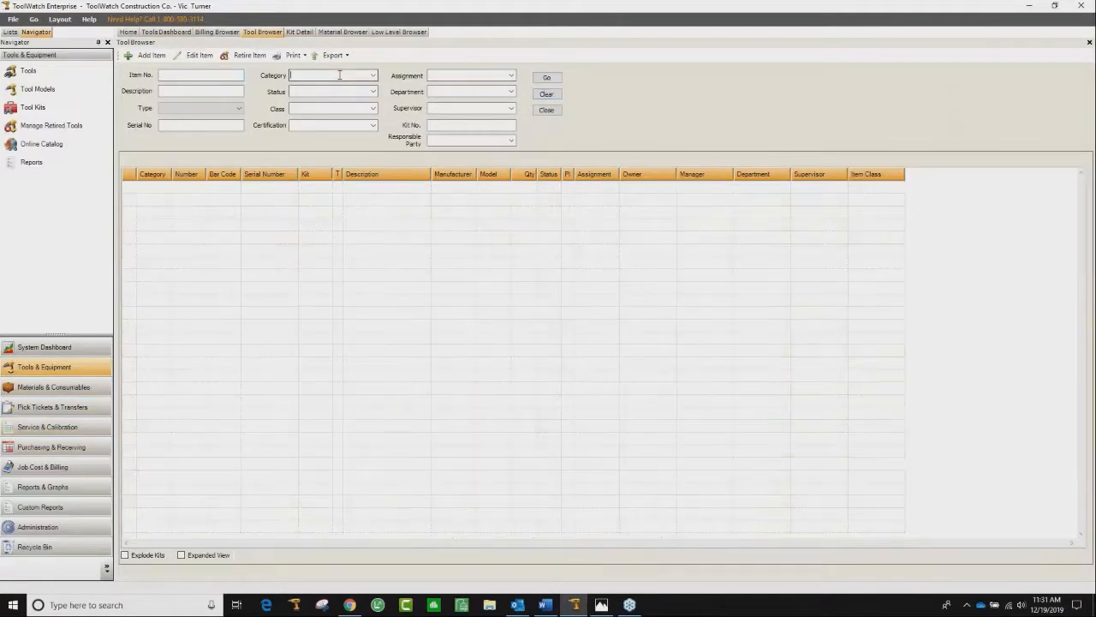
pyautogui.write('vehicle')
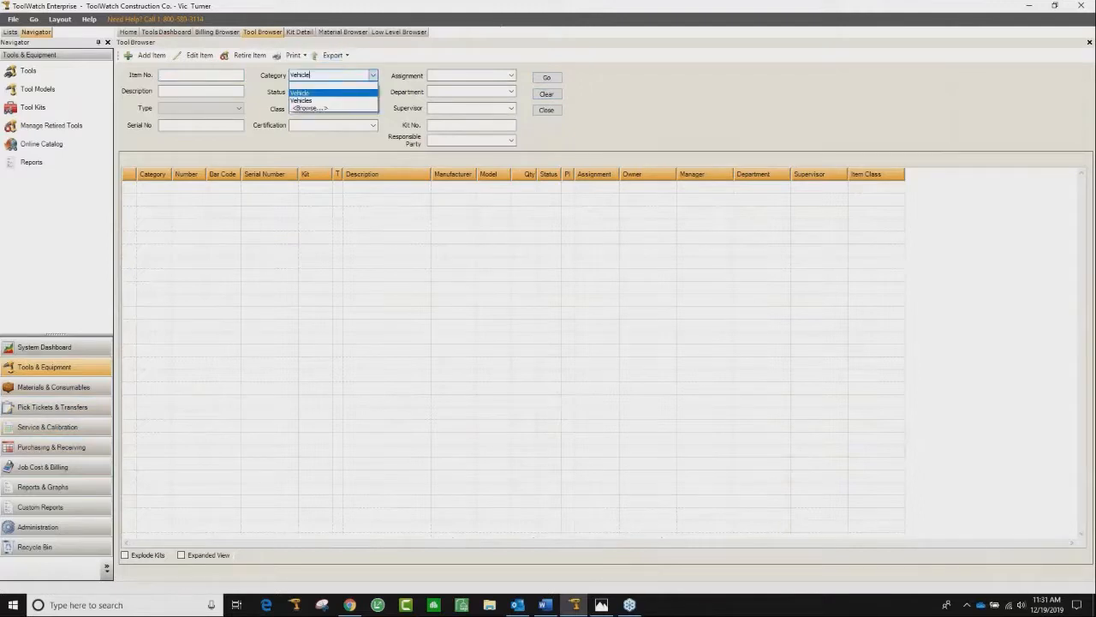
pyautogui.click(310, 93)
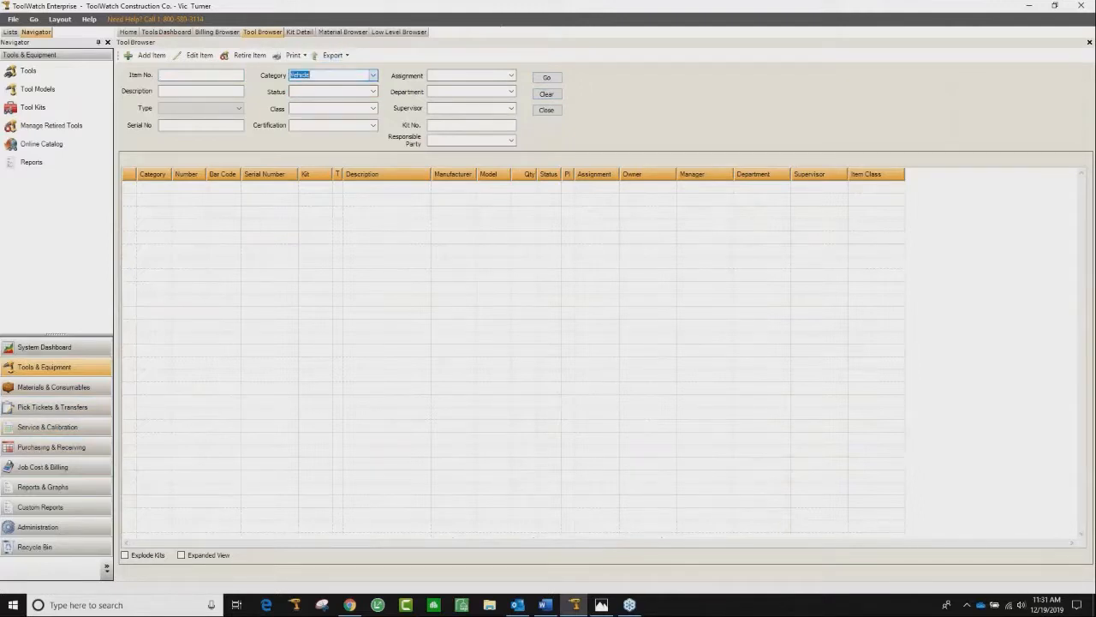
pyautogui.click(549, 78)
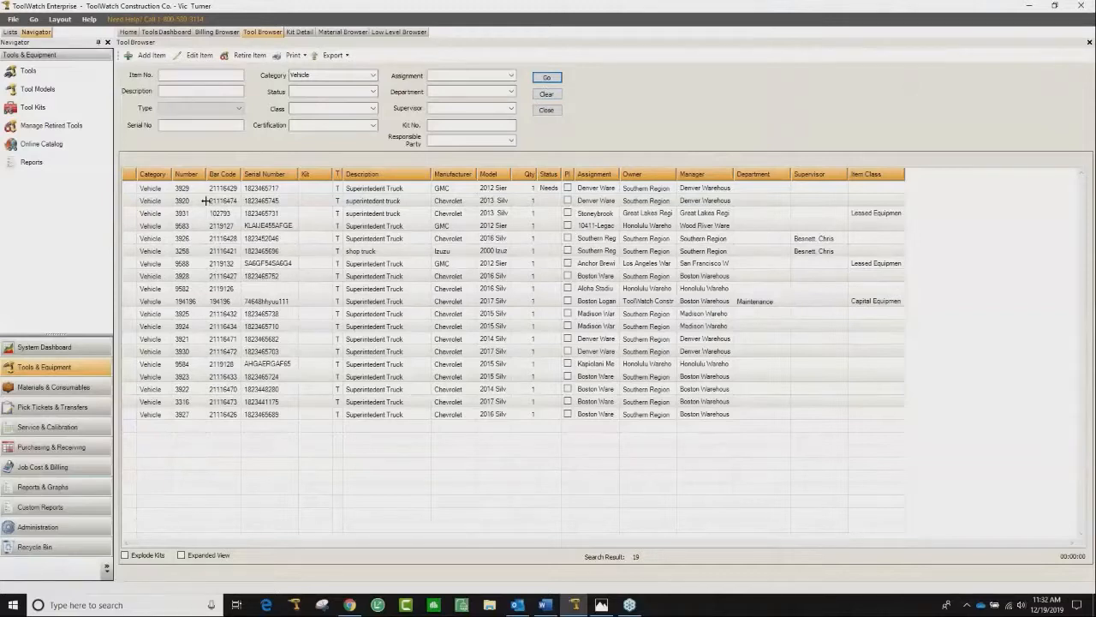
# Sort the vehicle results by manufacturer and then by model, and open the record of 2017 Silverado number 194196.
pyautogui.click(450, 173)
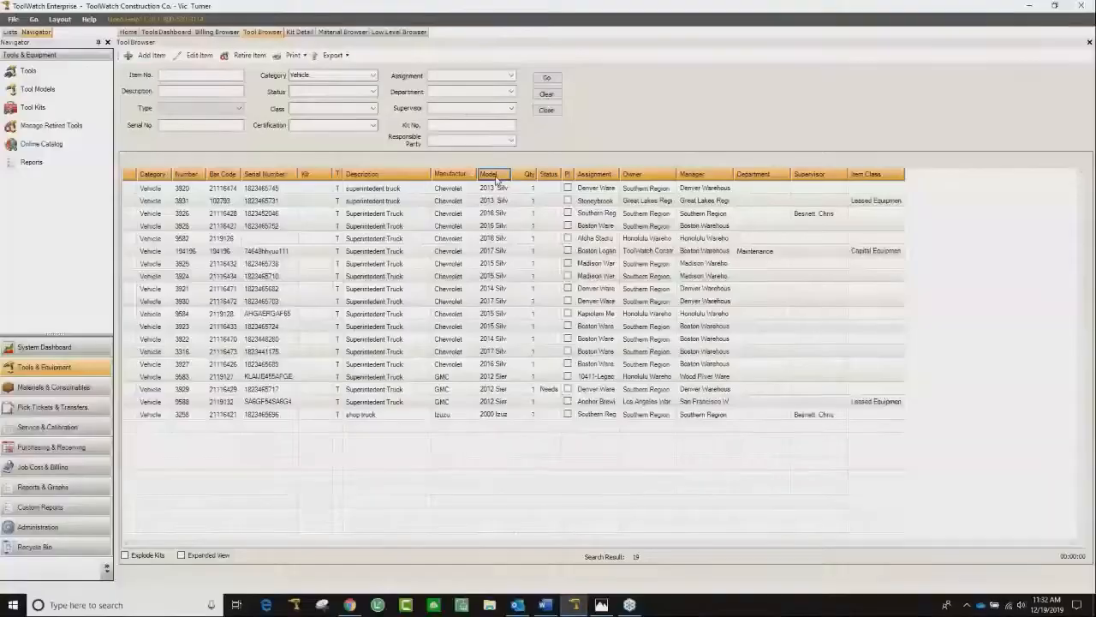
pyautogui.click(495, 174)
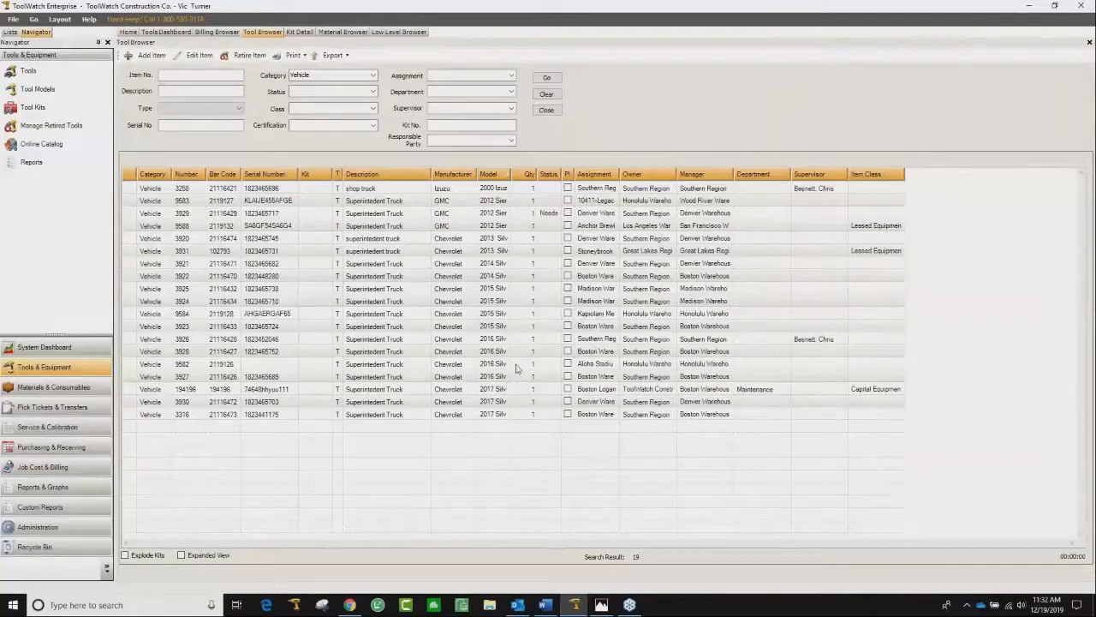
pyautogui.click(189, 390)
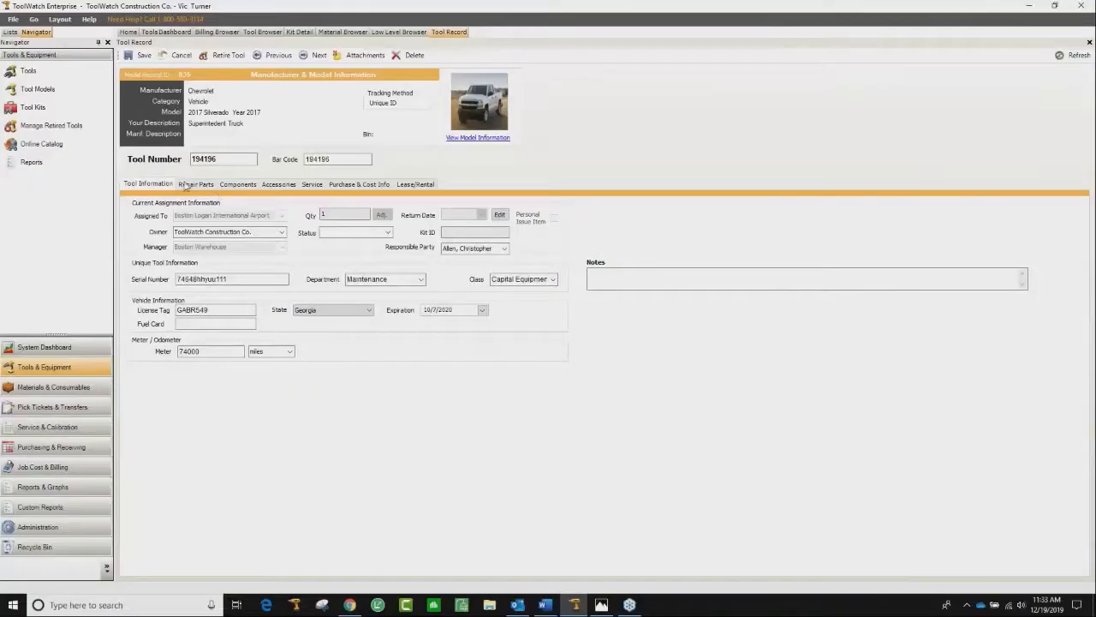
# Examine the truck record's repair parts, components, accessories, lease/rental contracts, and purchase and cost information.
pyautogui.click(966, 184)
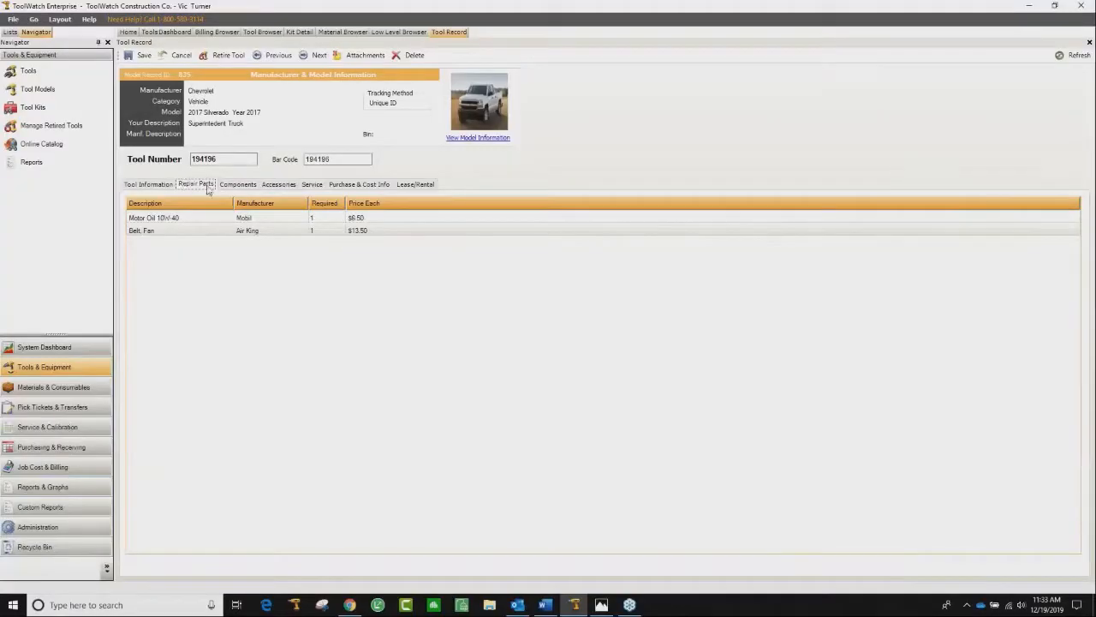
pyautogui.click(237, 186)
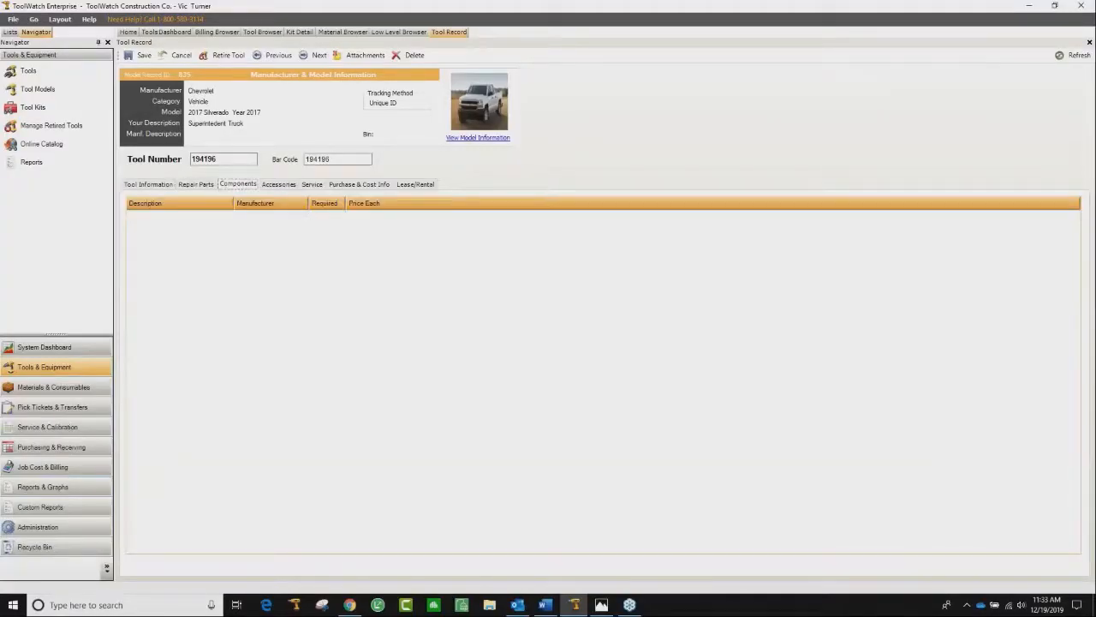
pyautogui.click(280, 185)
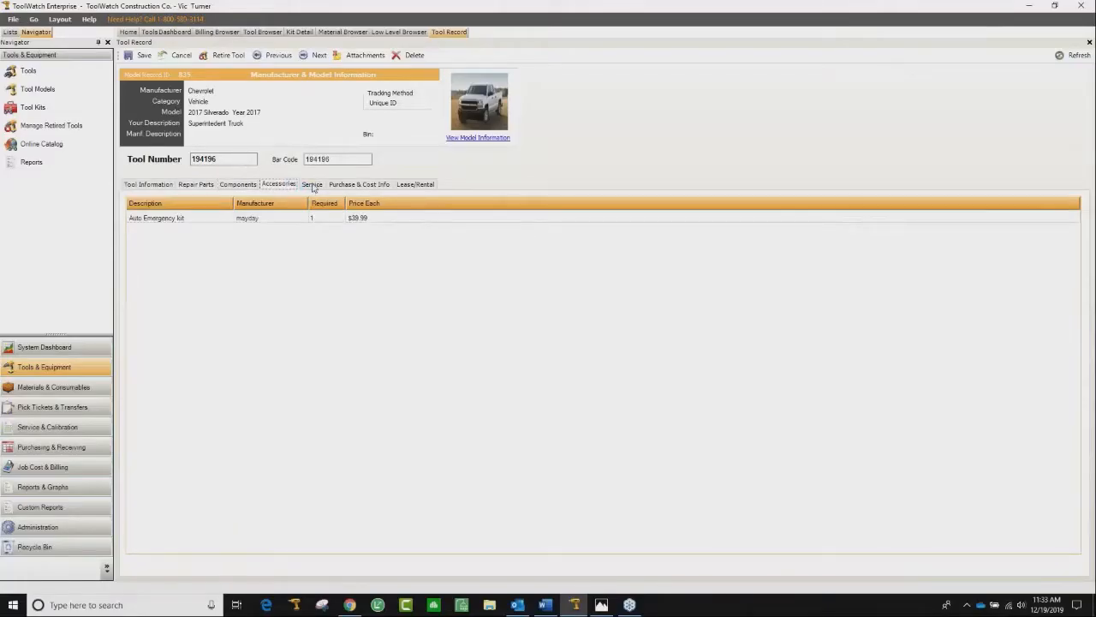
pyautogui.click(351, 185)
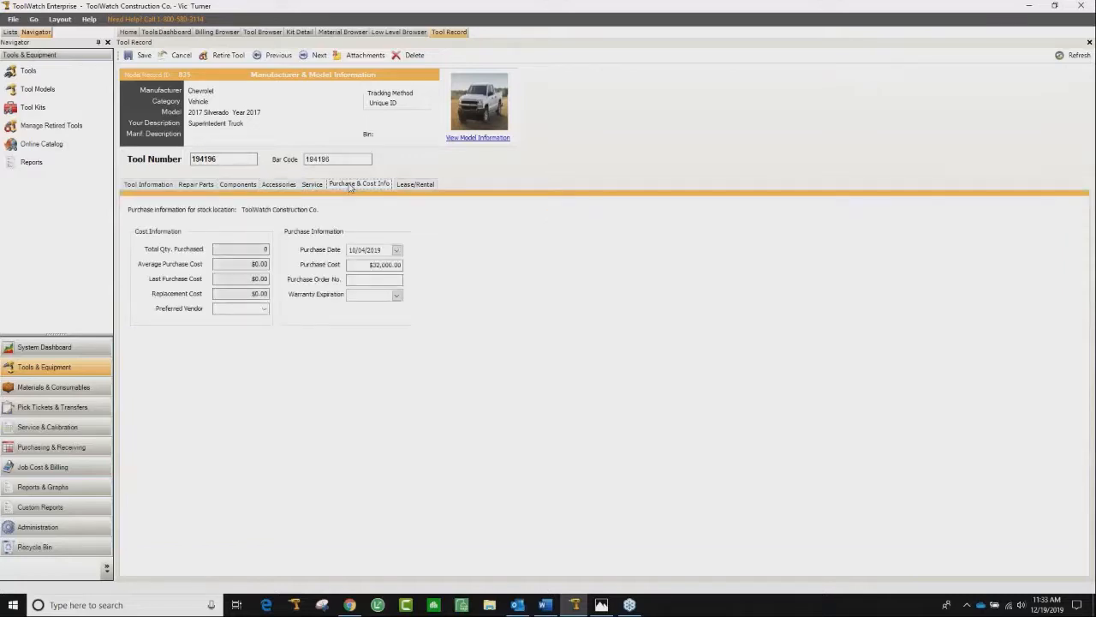
pyautogui.click(416, 189)
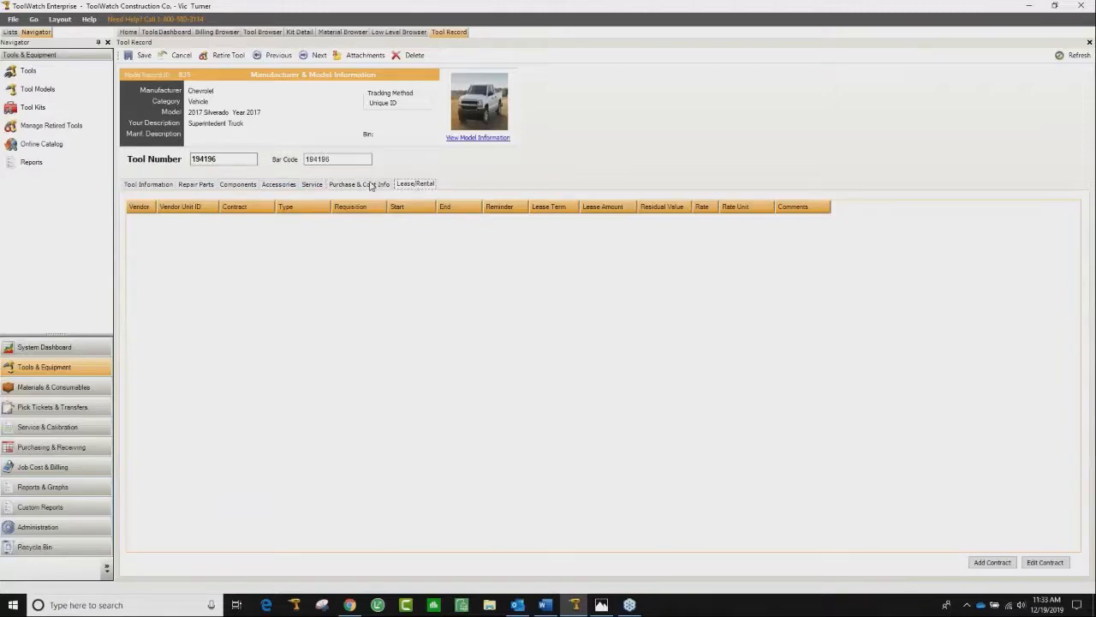
pyautogui.click(371, 186)
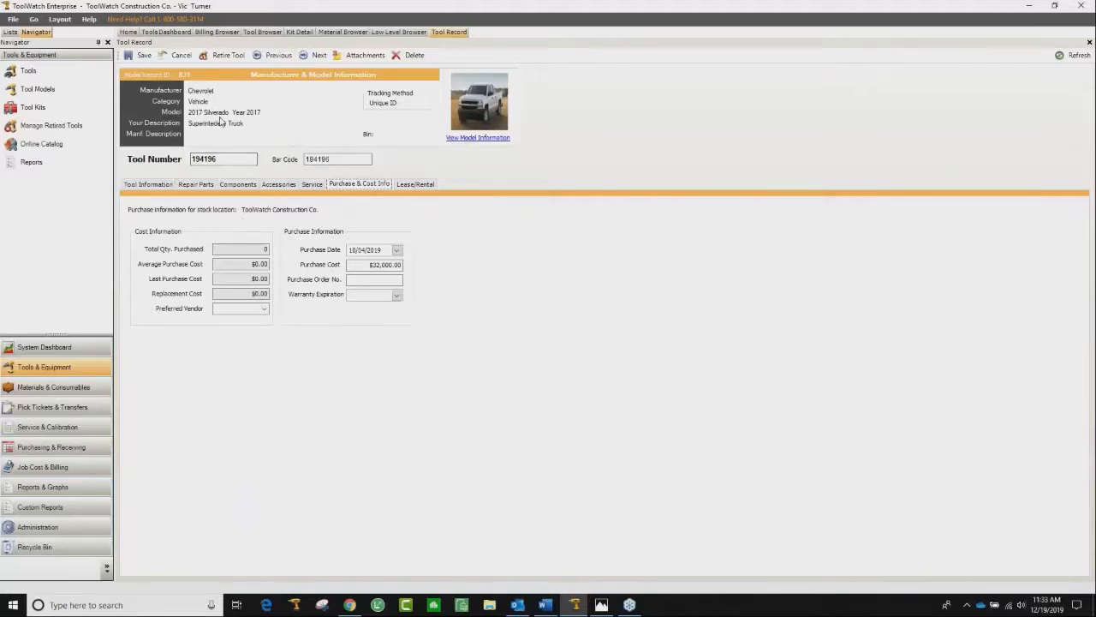
# Open the truck's manufacturer and model record, examine the model's service plan, and return to the tool record.
pyautogui.click(478, 139)
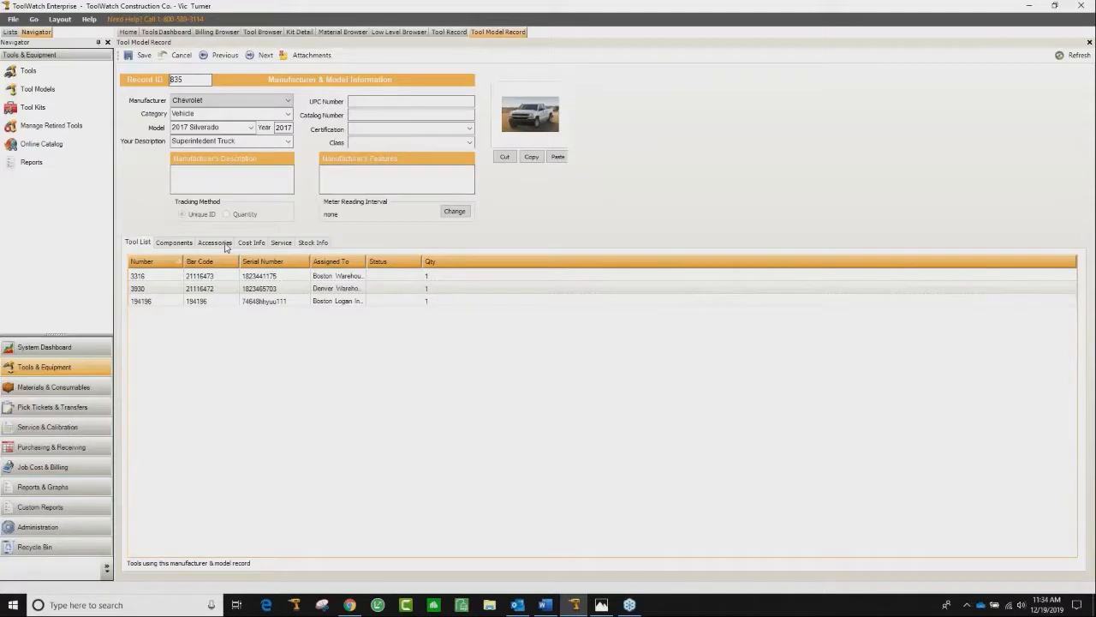
pyautogui.click(279, 244)
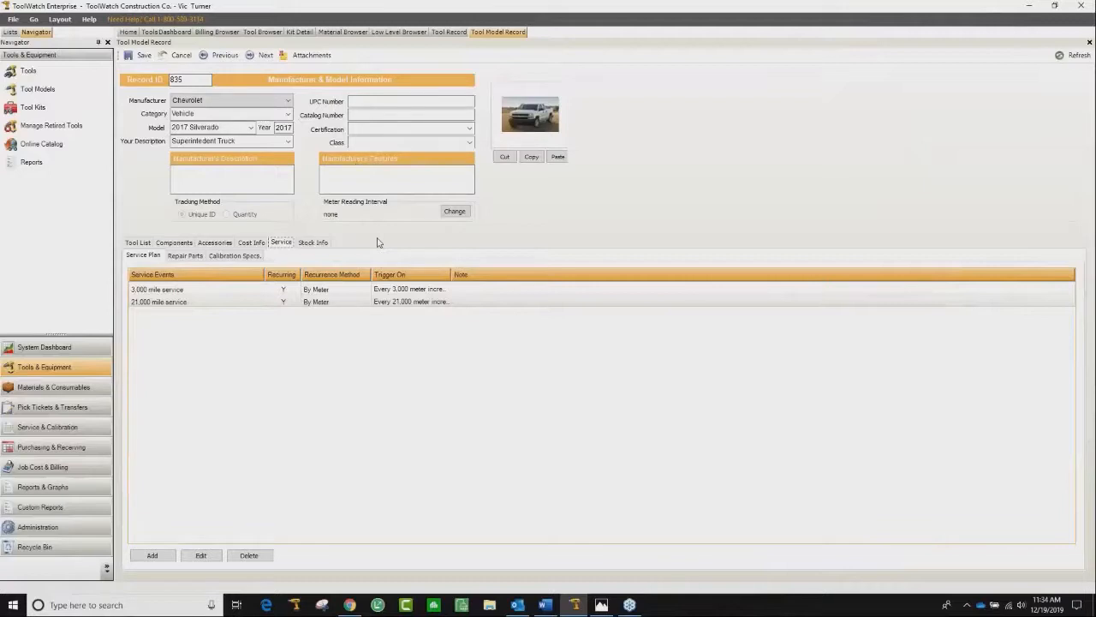
pyautogui.click(445, 33)
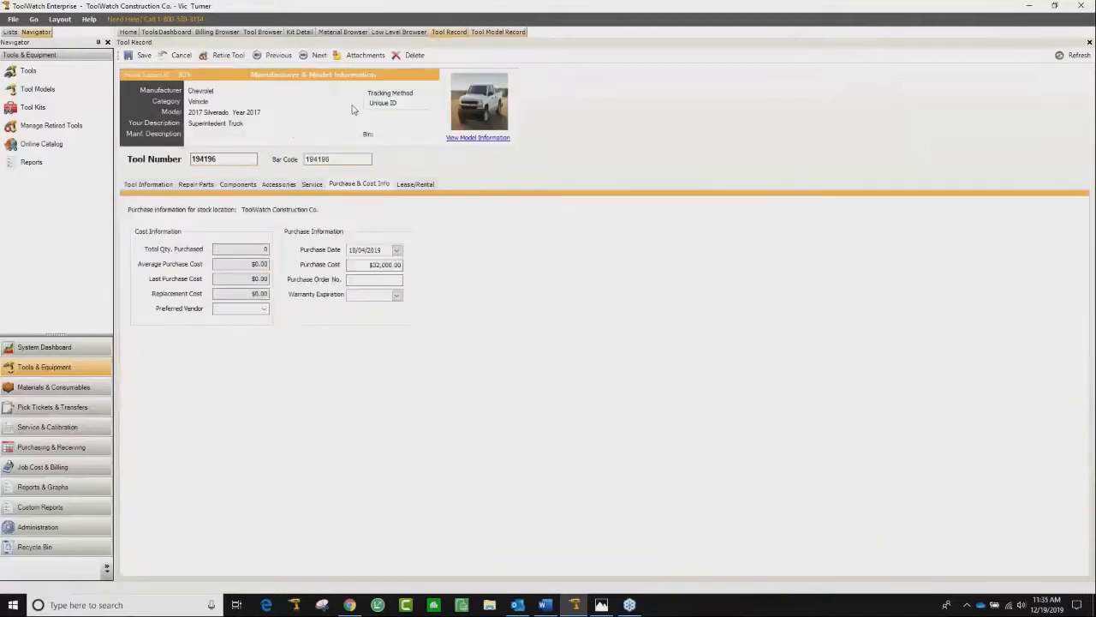
# Examine the truck's own service plan, open work orders and service history, ending on the service plan.
pyautogui.click(310, 185)
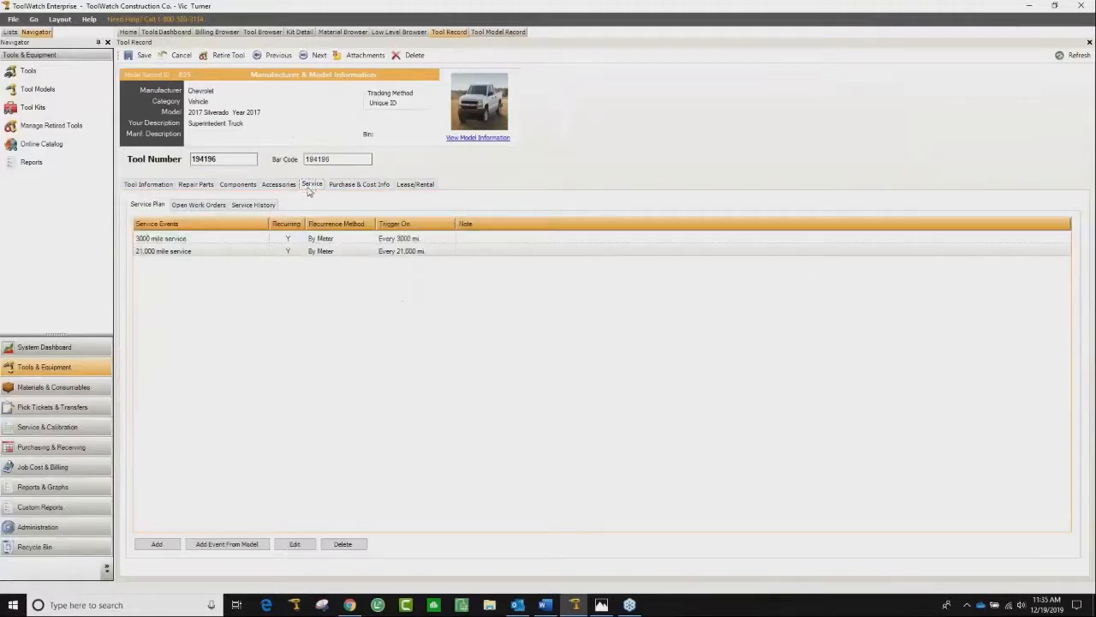
pyautogui.click(197, 207)
pyautogui.click(257, 205)
pyautogui.click(161, 207)
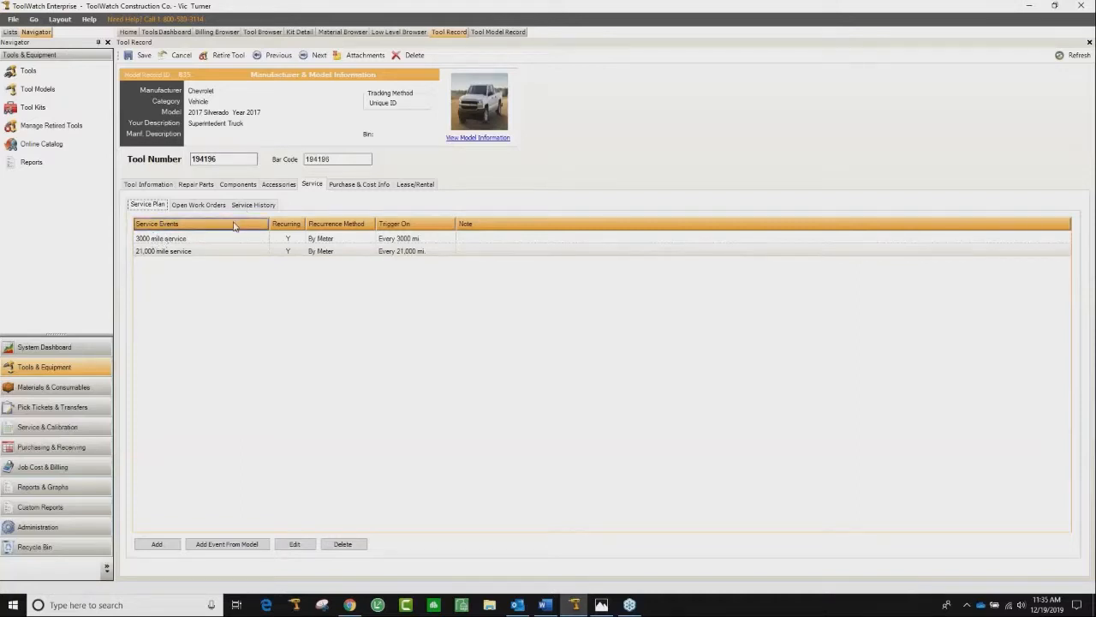
# Open the details of the truck's 3000 mile service event and review its tasks, required tools and parts.
pyautogui.click(214, 241)
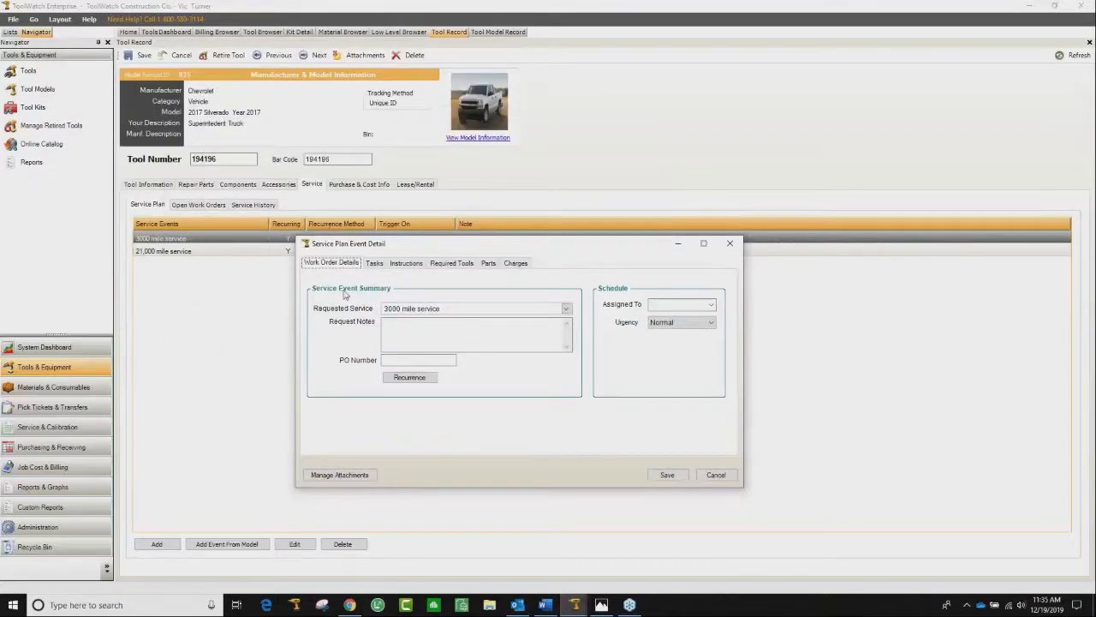
pyautogui.click(375, 263)
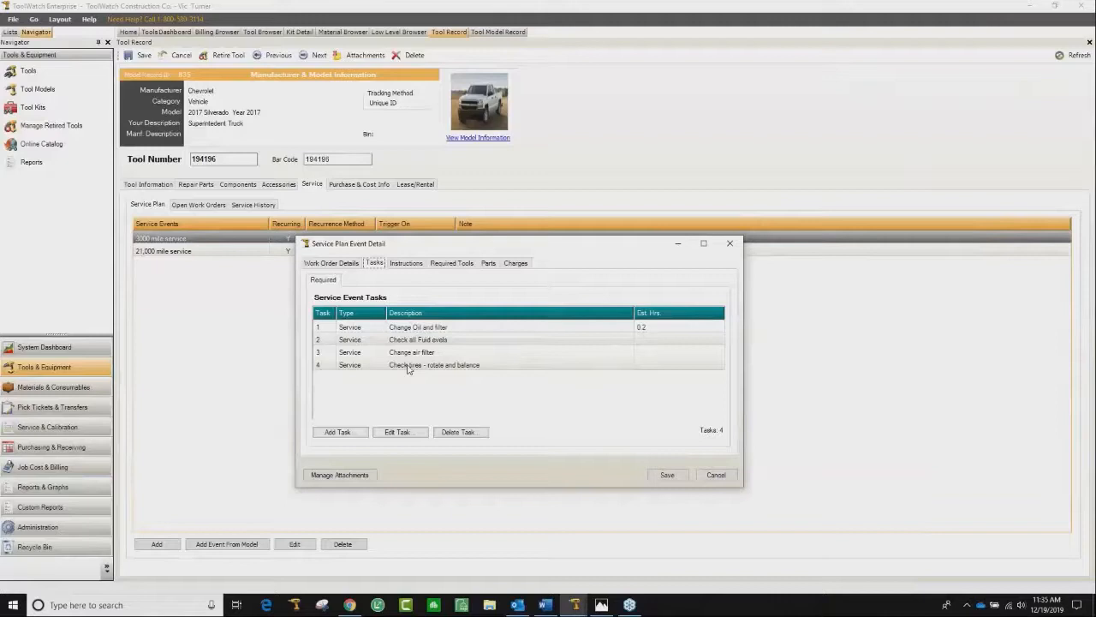
pyautogui.click(446, 267)
pyautogui.click(485, 264)
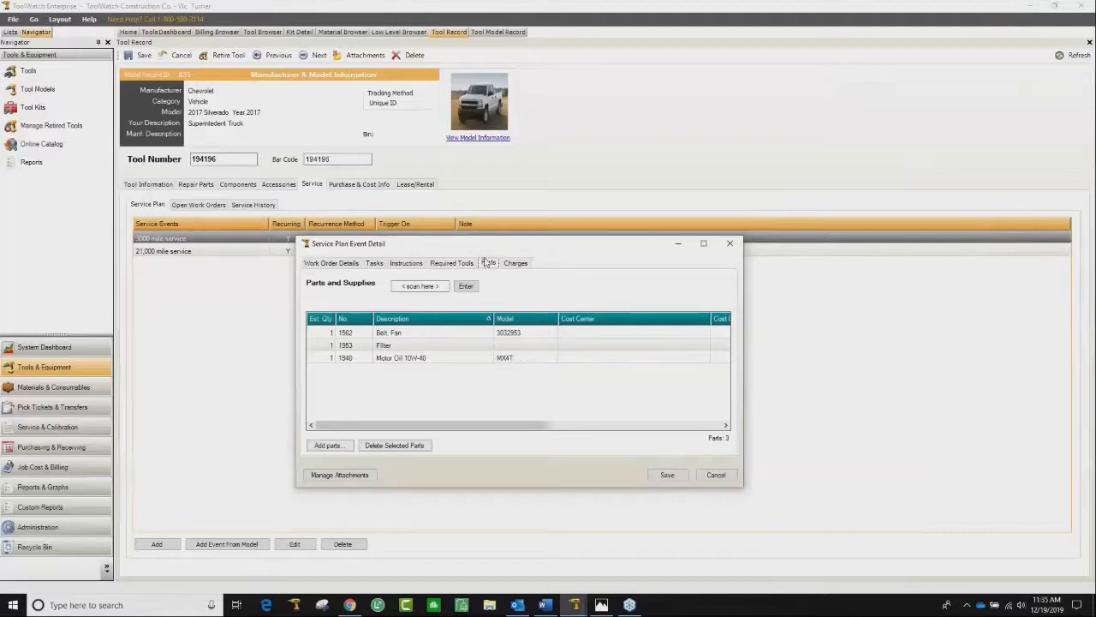
# View the Owners manual attached to the service event, page through its contents, and close the manual and attachments list.
pyautogui.click(346, 477)
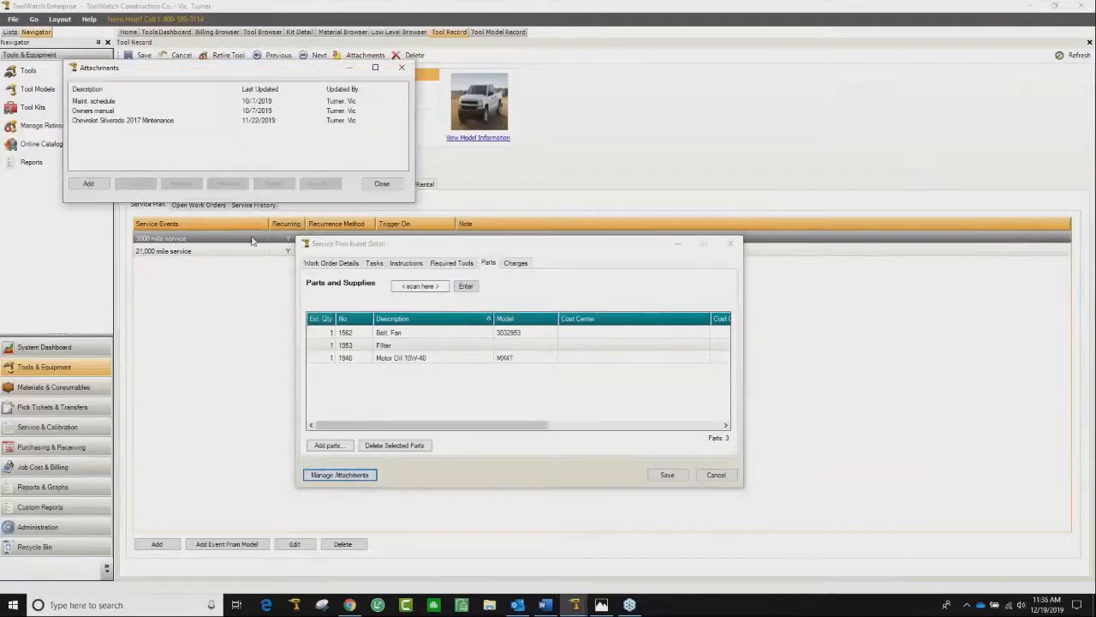
pyautogui.click(111, 112)
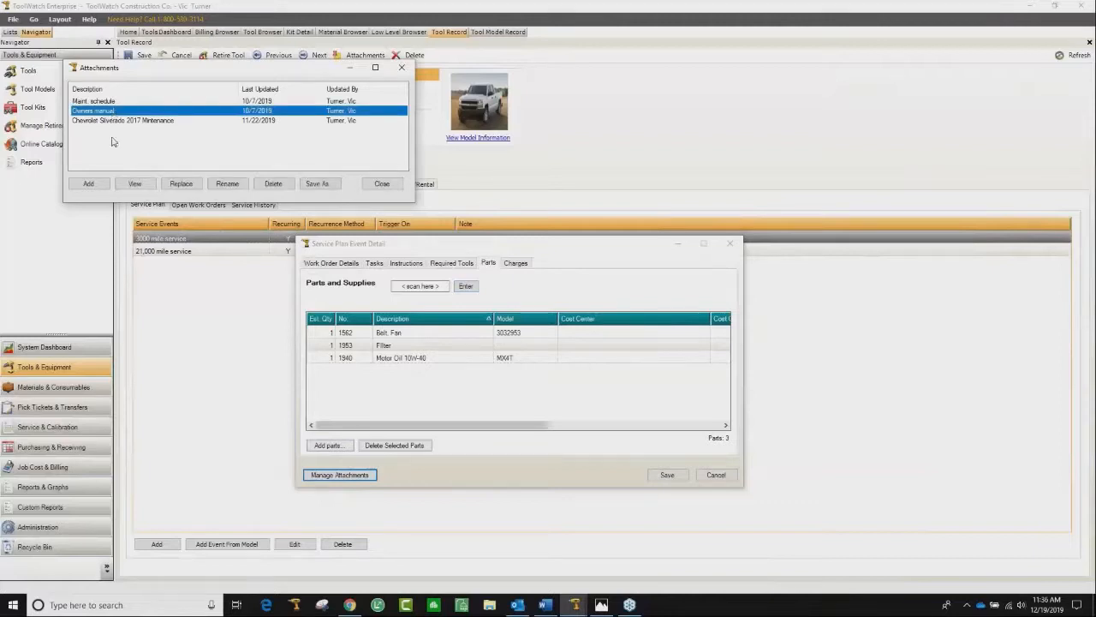
pyautogui.click(135, 184)
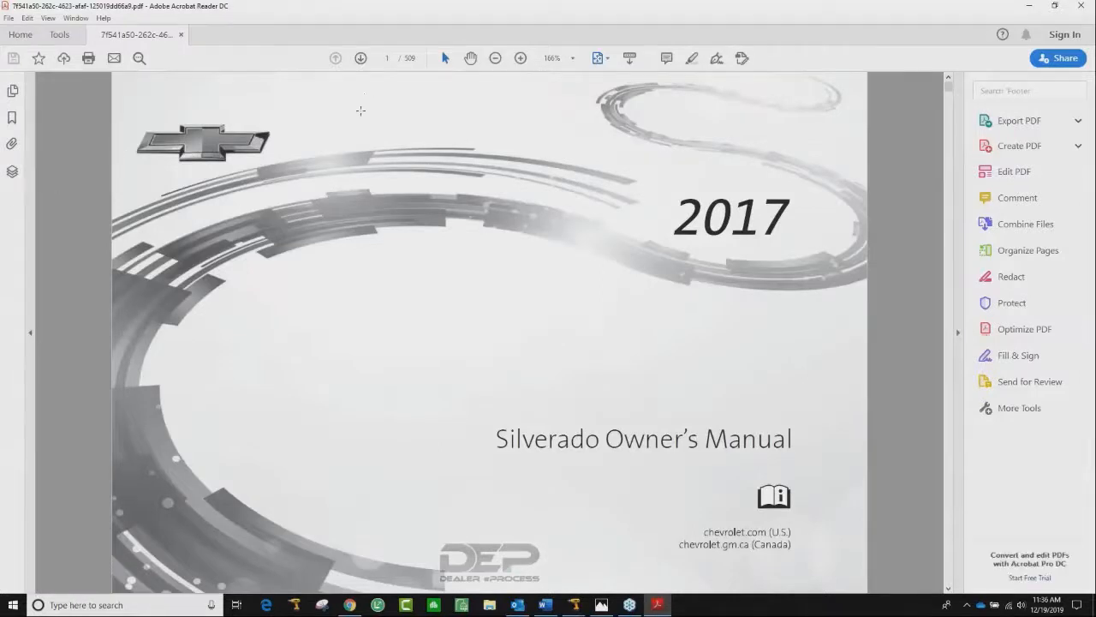
pyautogui.click(361, 60)
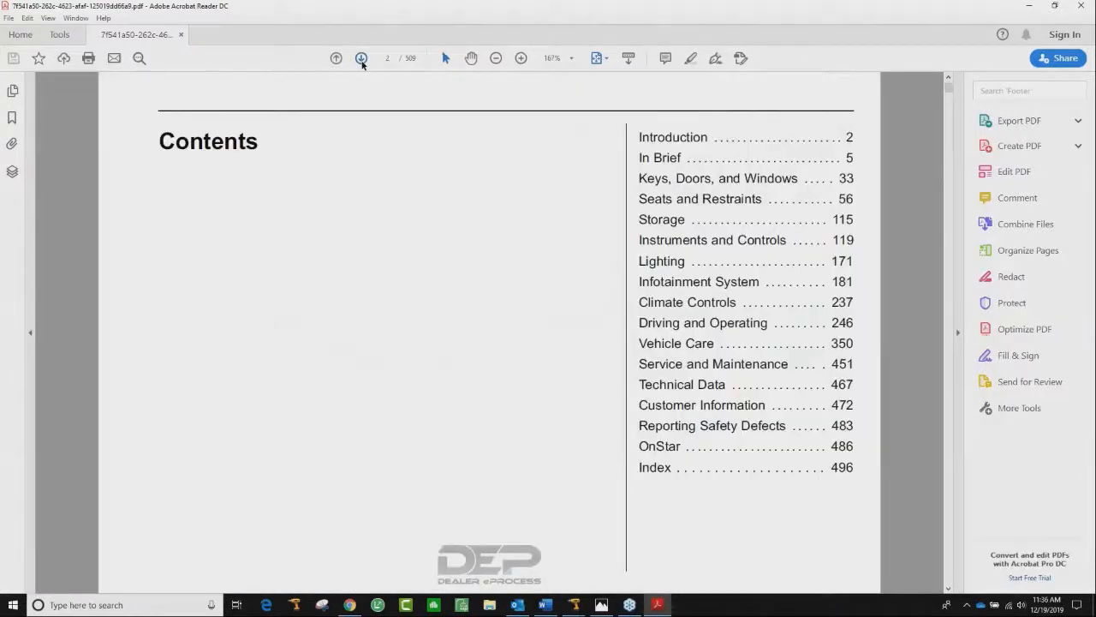
pyautogui.click(361, 60)
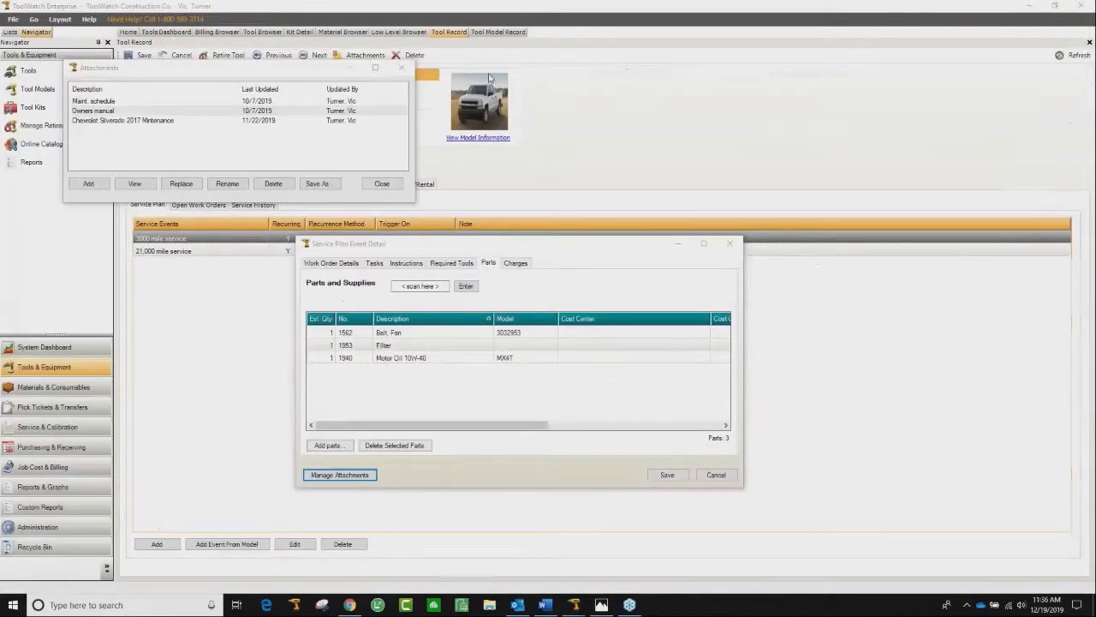
pyautogui.click(402, 67)
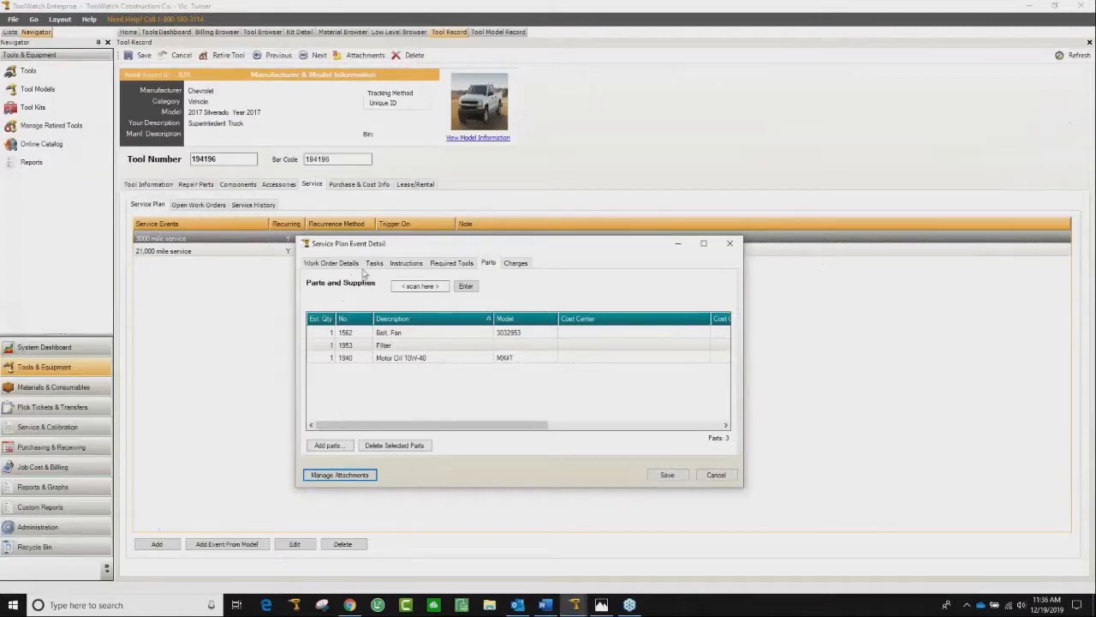
# Return to the 3000 mile service event's work order details and open its recurrence settings for review.
pyautogui.click(351, 269)
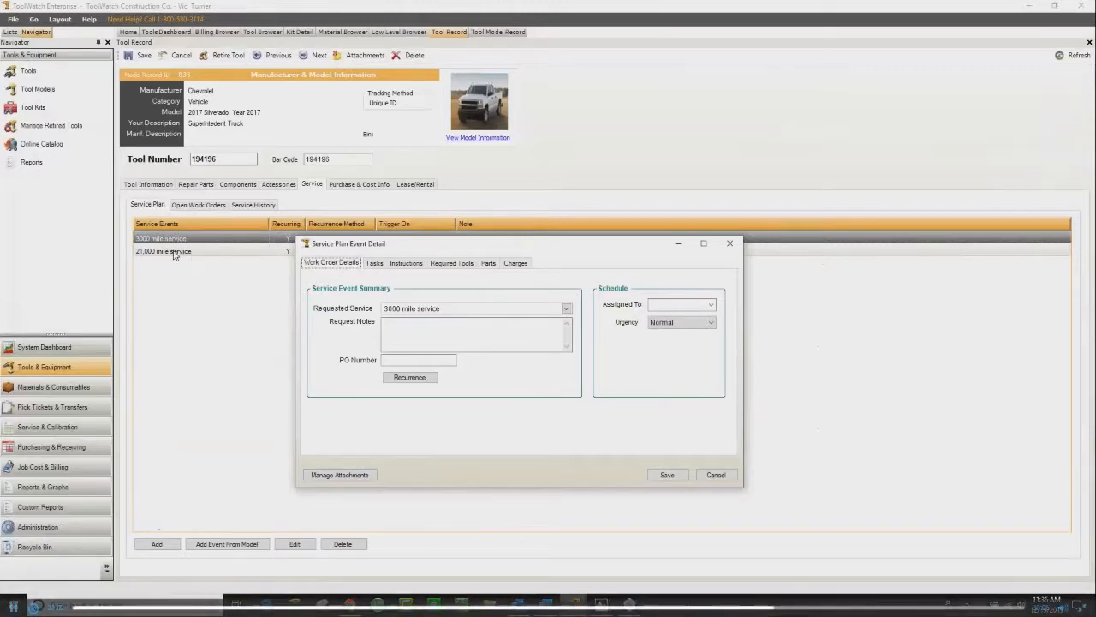
pyautogui.click(430, 382)
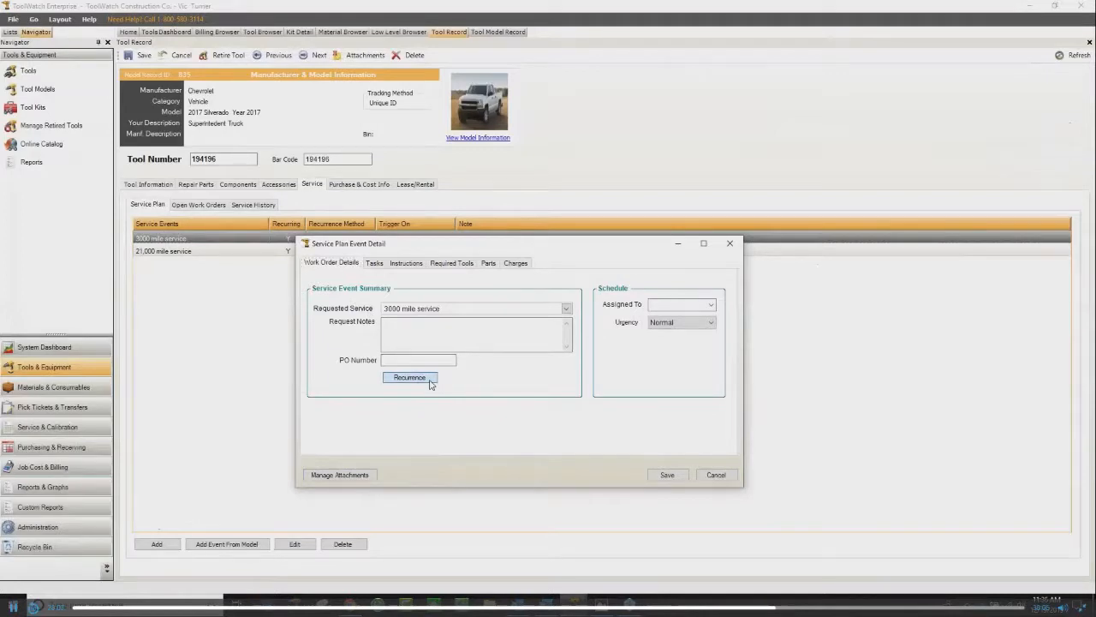
pyautogui.moveTo(520, 240); pyautogui.dragTo(489, 228)
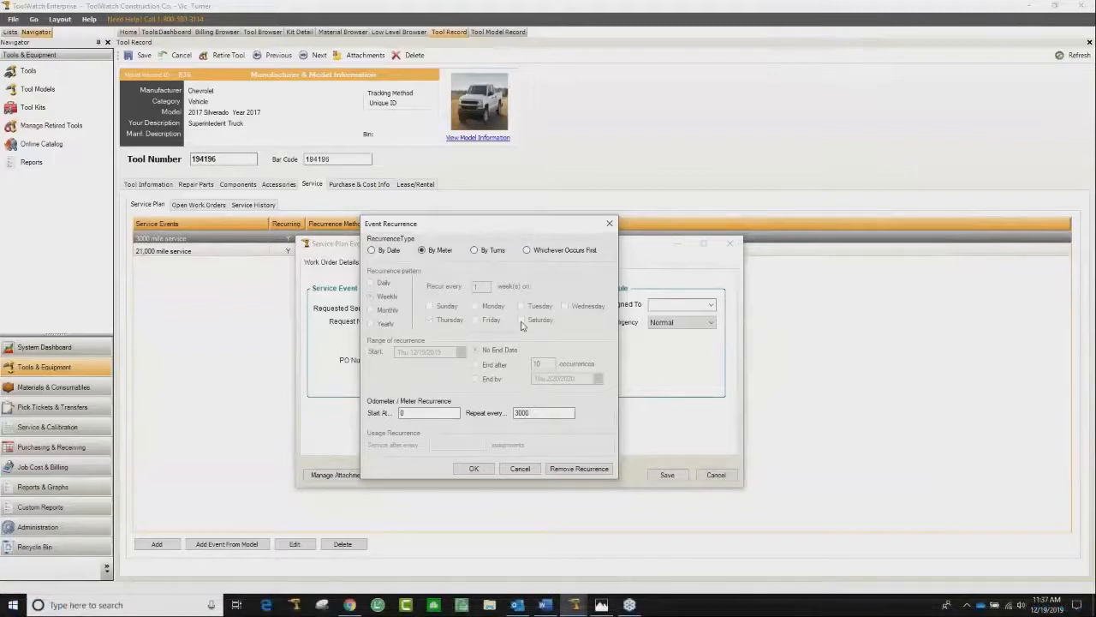
# Close the recurrence settings and the service event without saving, and close the truck's tool record, model record and tool browser.
pyautogui.click(480, 471)
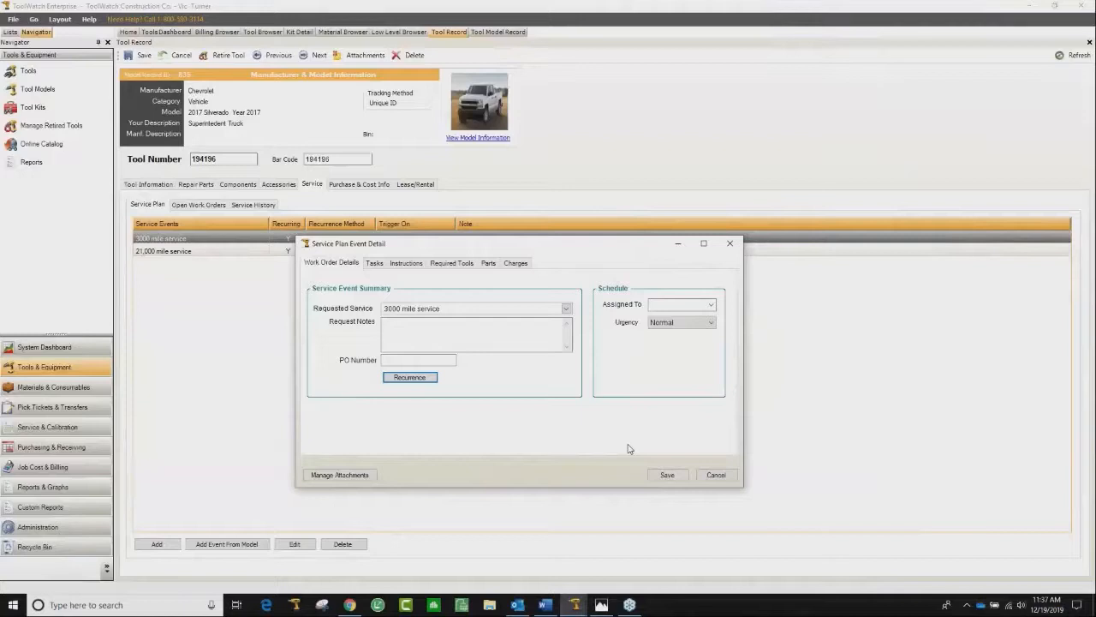
pyautogui.click(716, 475)
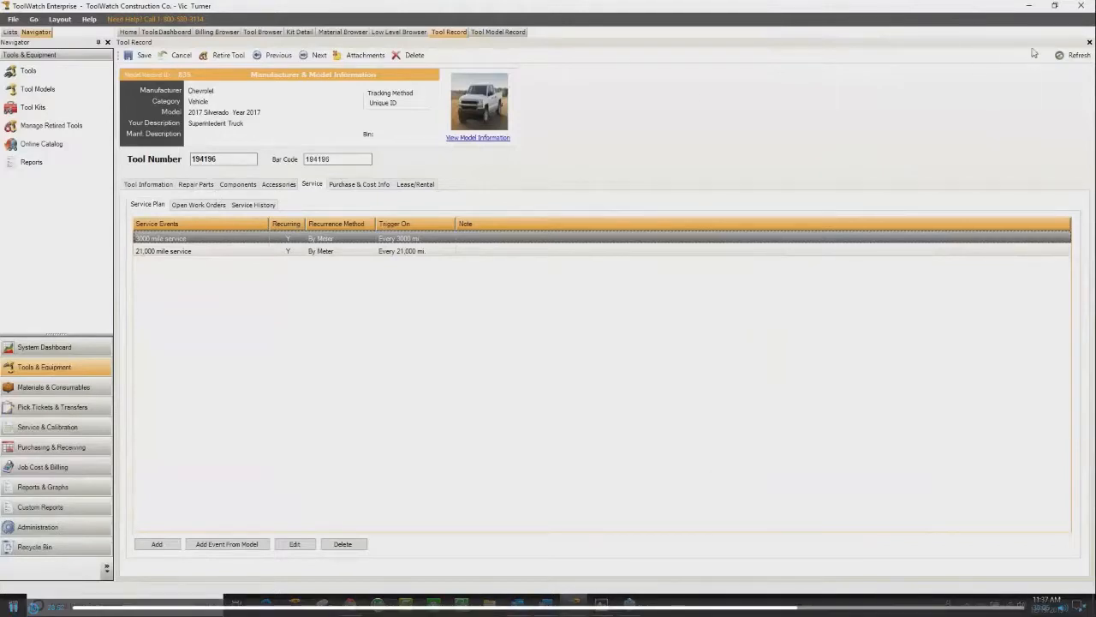
pyautogui.click(1089, 44)
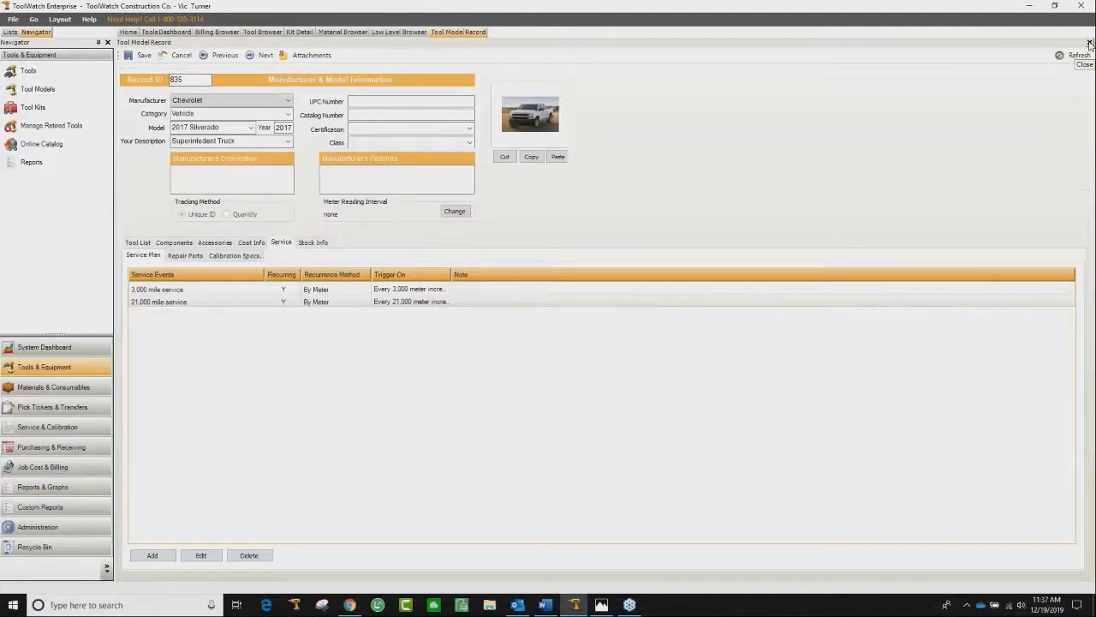
pyautogui.click(1089, 43)
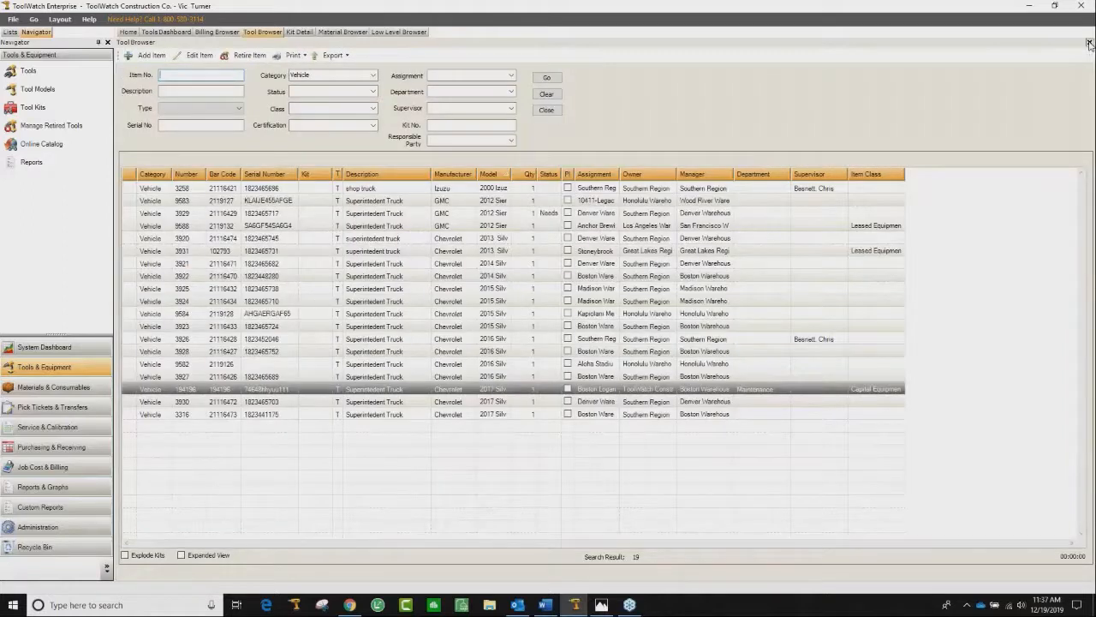
pyautogui.click(1089, 44)
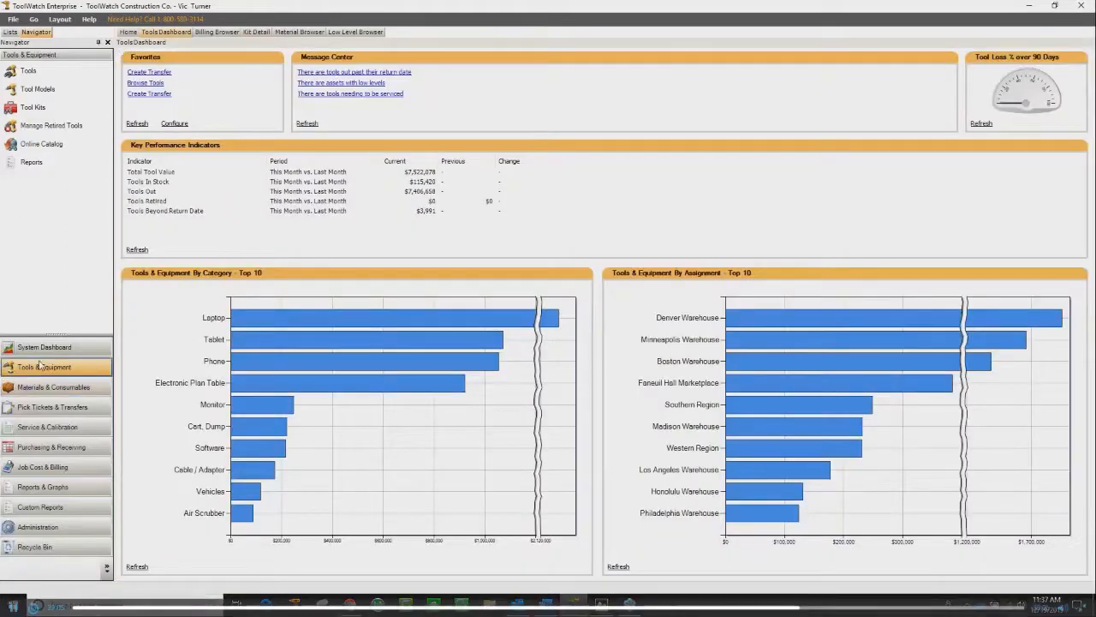
# Open the truck's pending 3000 mile service work order from the tools needing service and review its tasks, instructions, required tools, parts and charges.
pyautogui.click(360, 94)
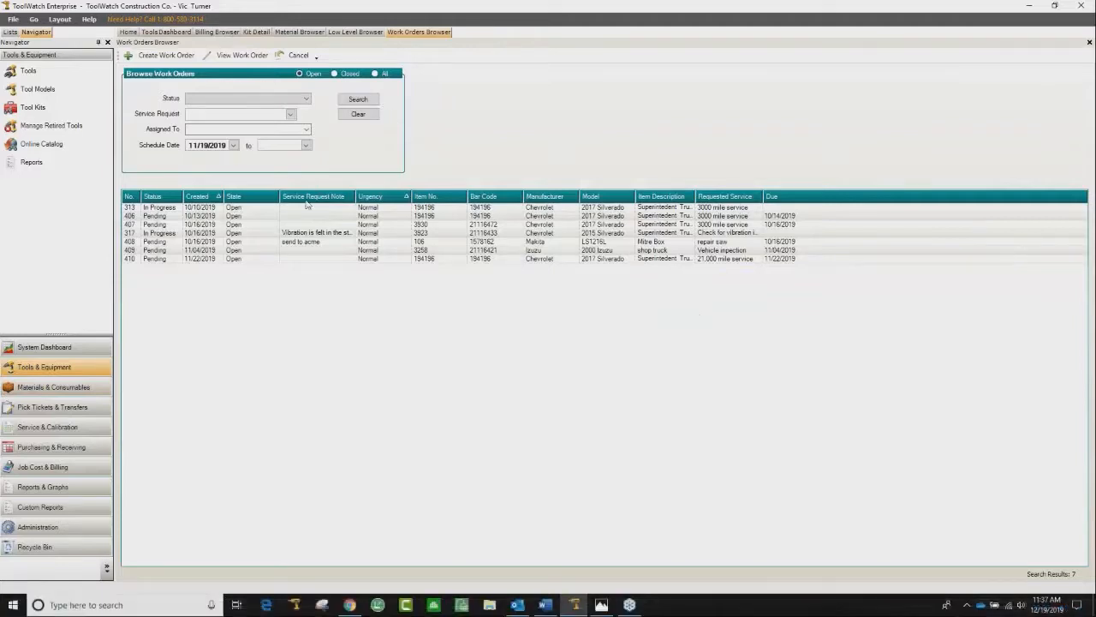
pyautogui.doubleClick(132, 217)
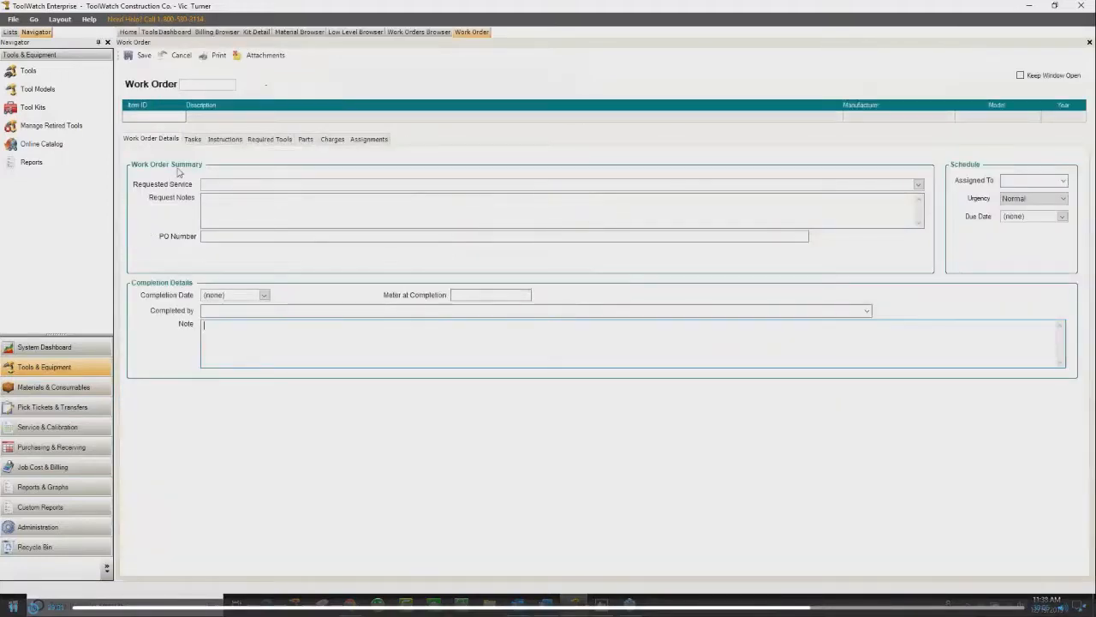
pyautogui.click(194, 141)
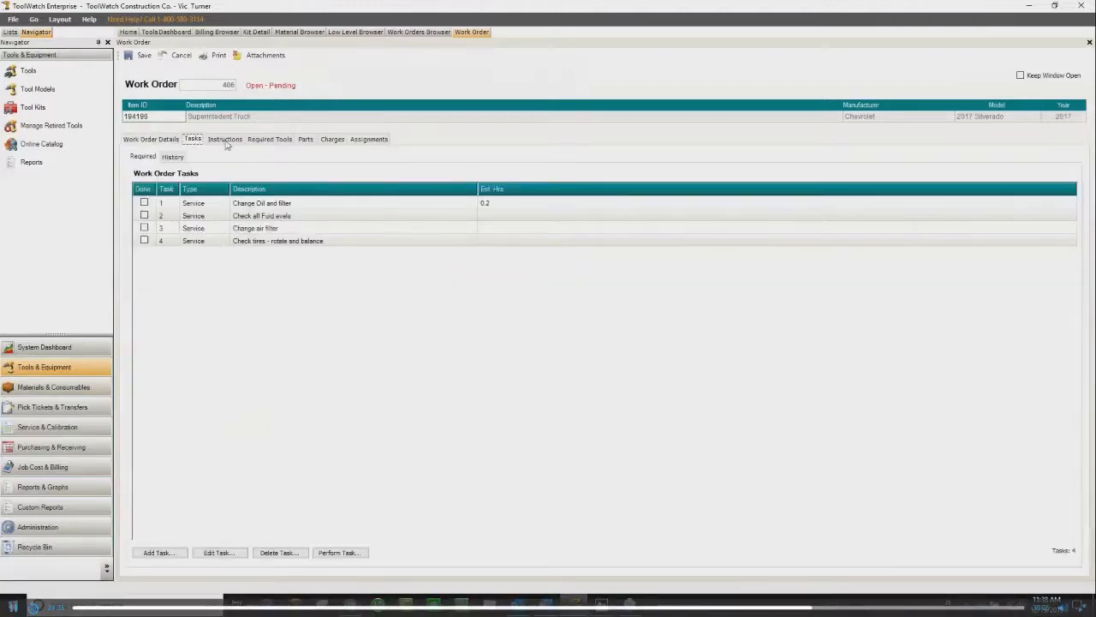
pyautogui.click(224, 139)
pyautogui.click(268, 139)
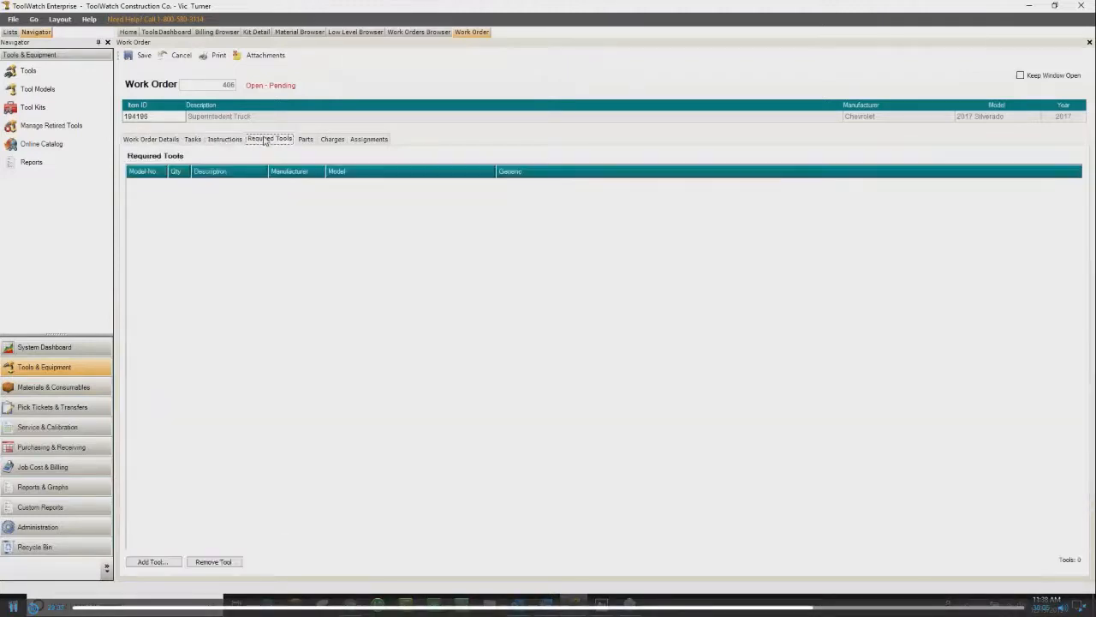
pyautogui.click(306, 141)
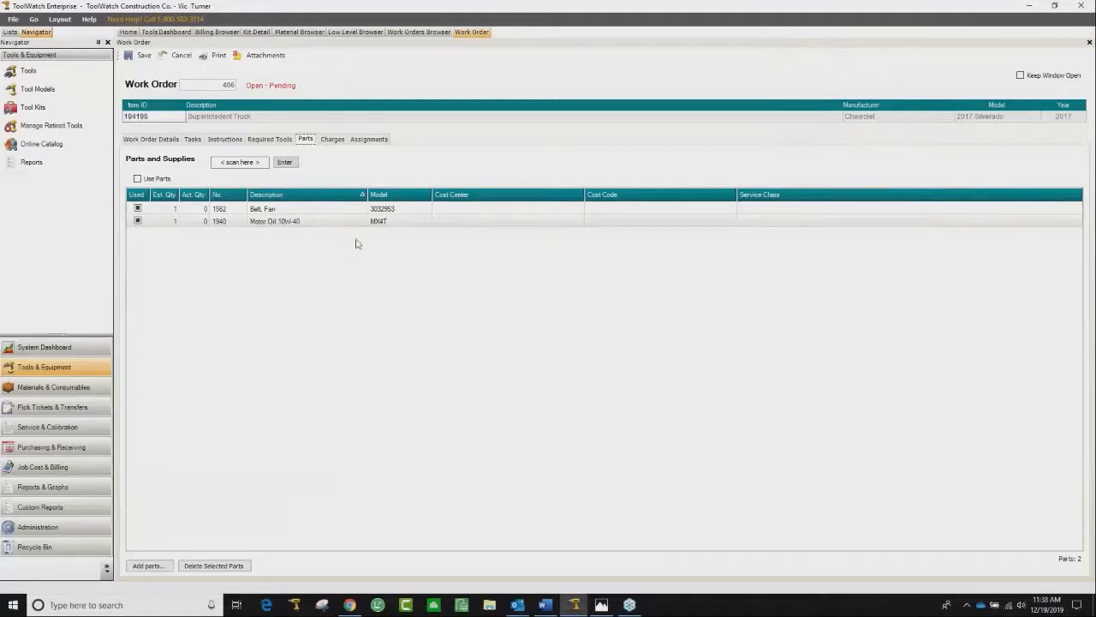
pyautogui.click(337, 141)
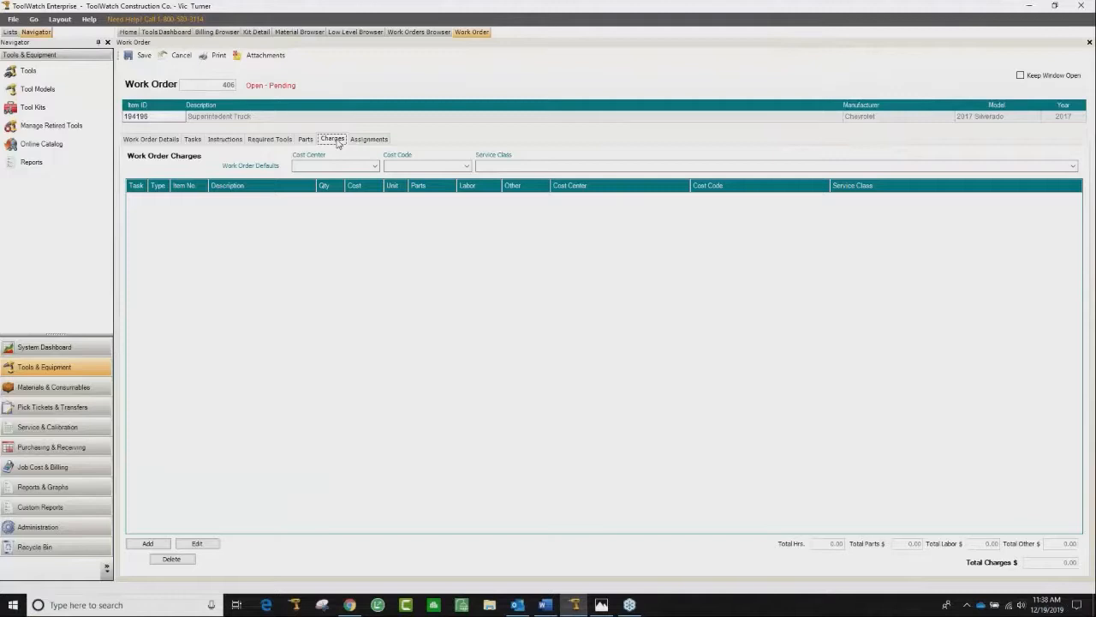
pyautogui.click(281, 141)
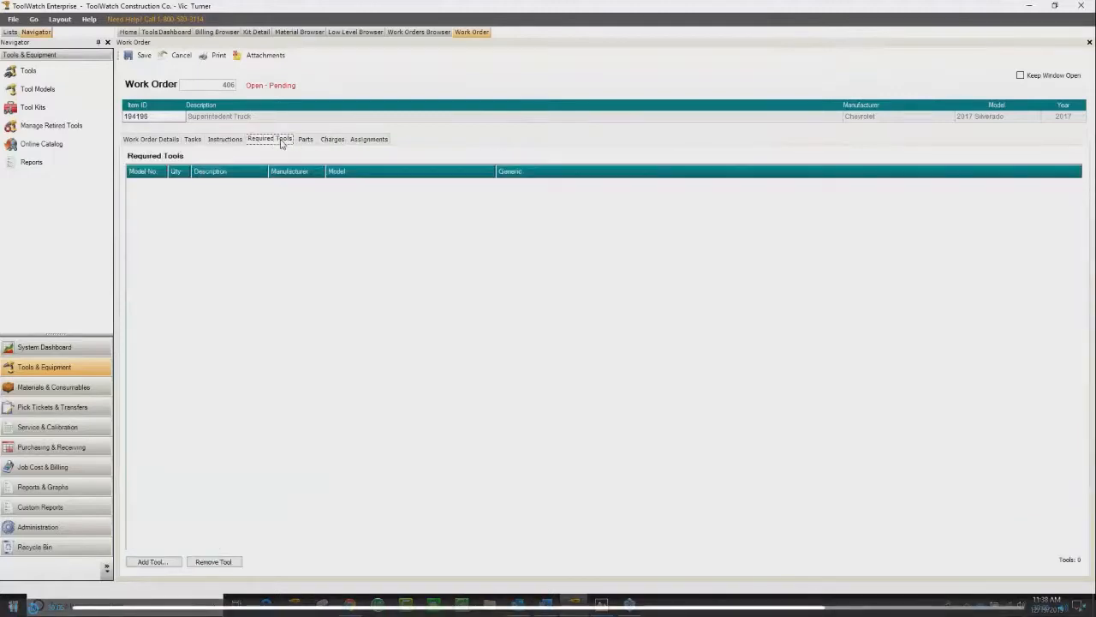
pyautogui.click(157, 141)
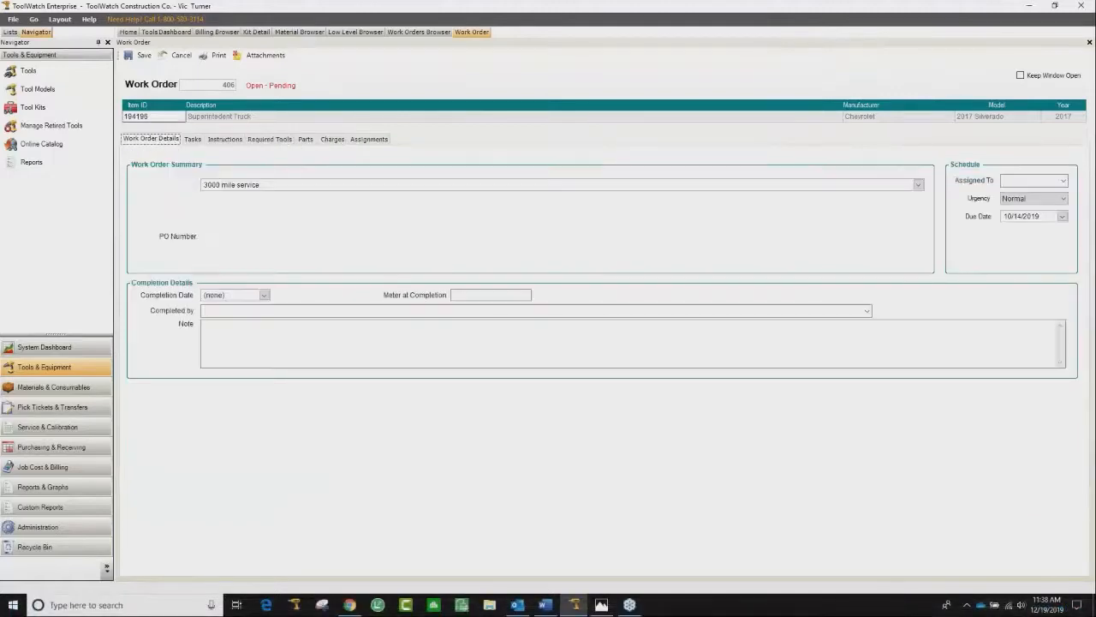
# Preview the printable version of the 3000 mile service work order at full-screen size and close the preview.
pyautogui.click(219, 56)
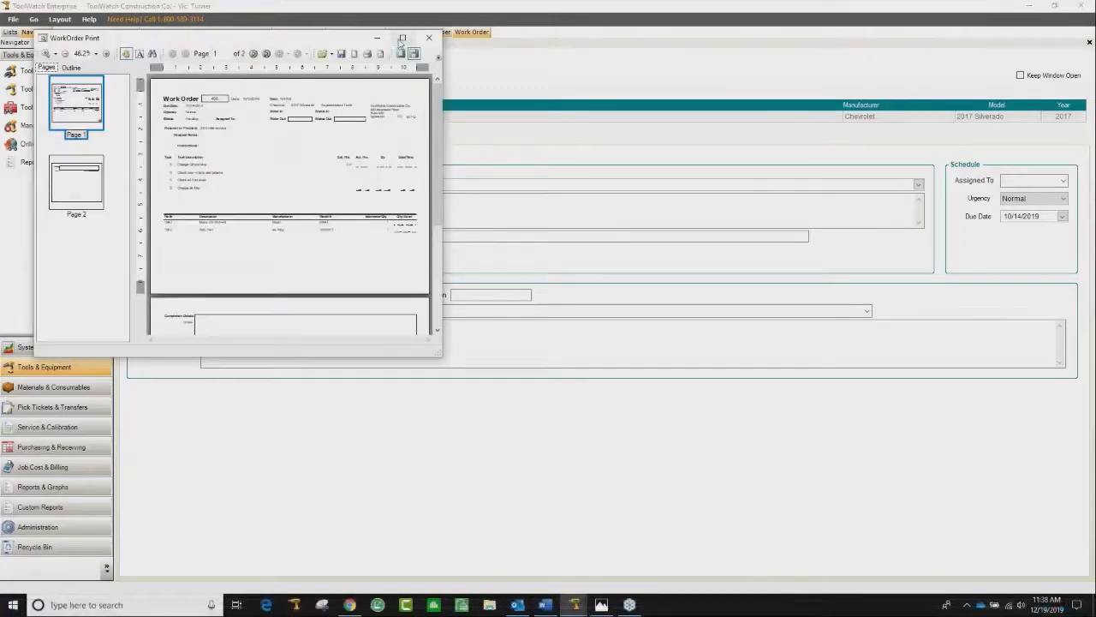
pyautogui.click(403, 39)
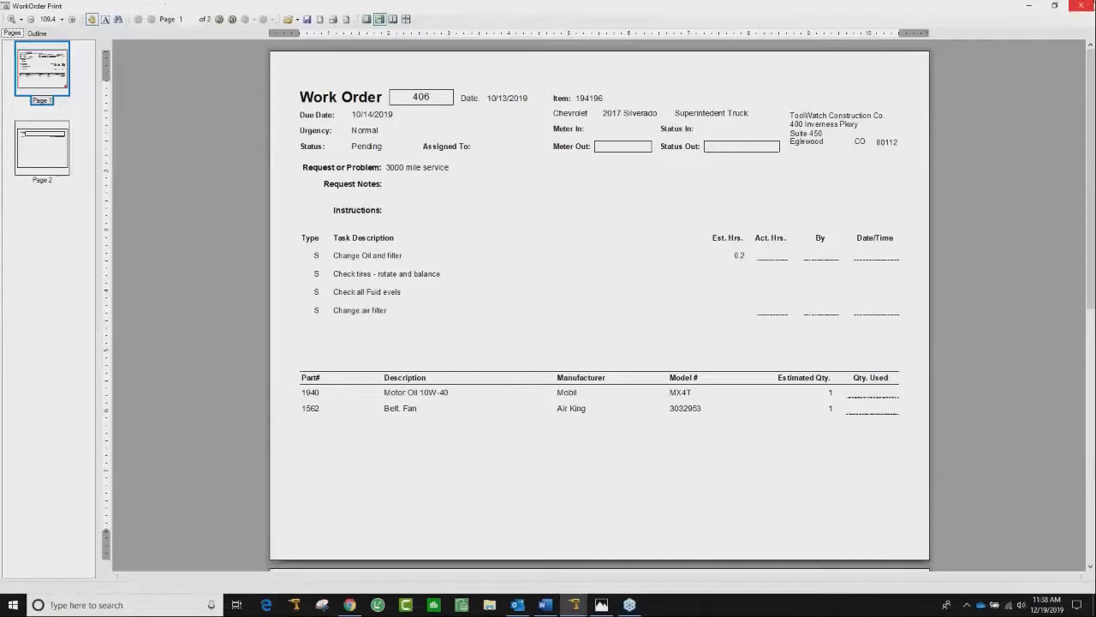
pyautogui.click(1081, 8)
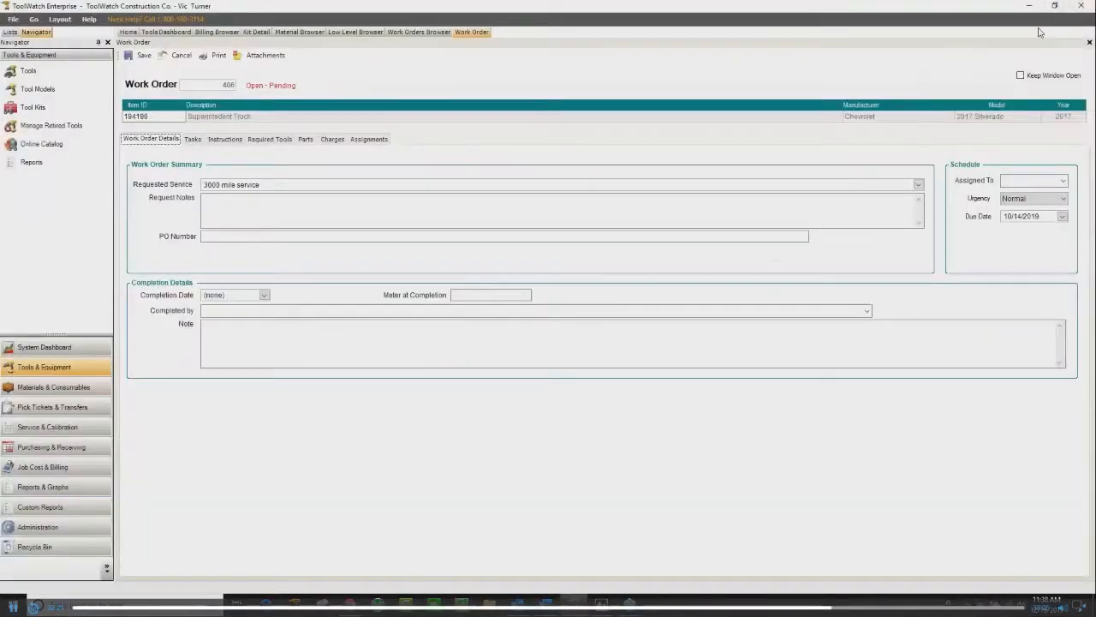
# View the Service & Calibration dashboard with its overdue work orders by category.
pyautogui.hotkey('alt', 'Tab')
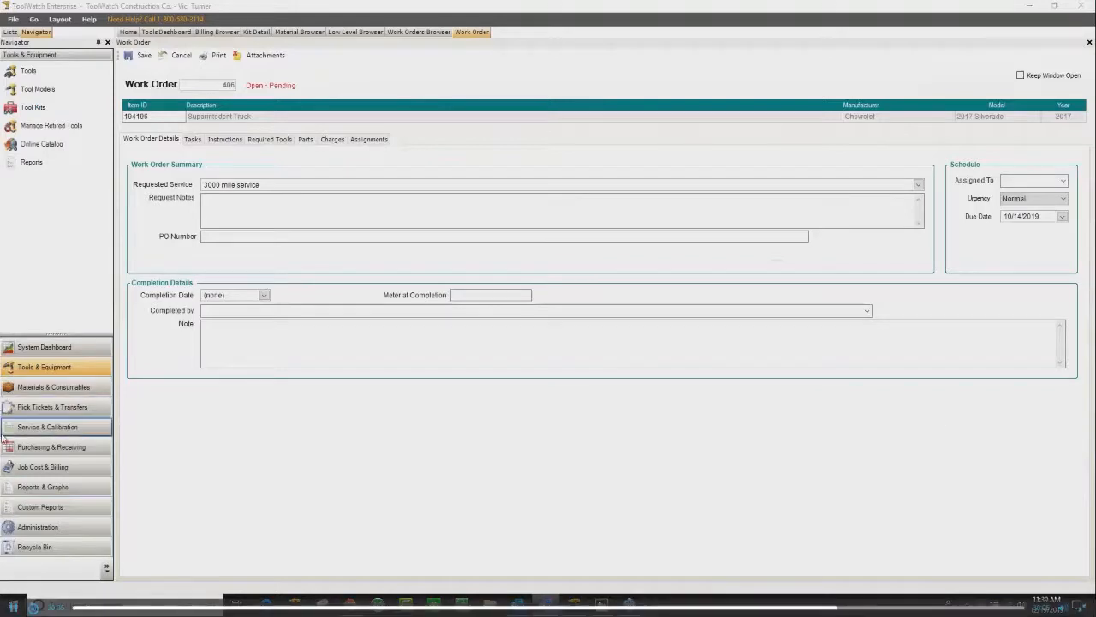
pyautogui.click(46, 469)
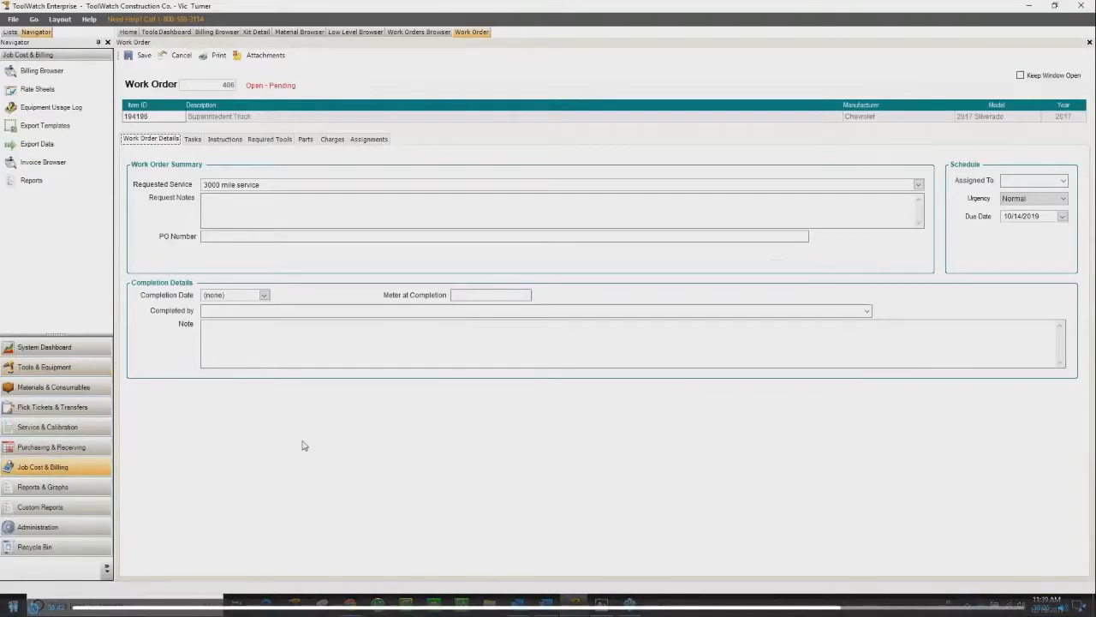
pyautogui.click(53, 428)
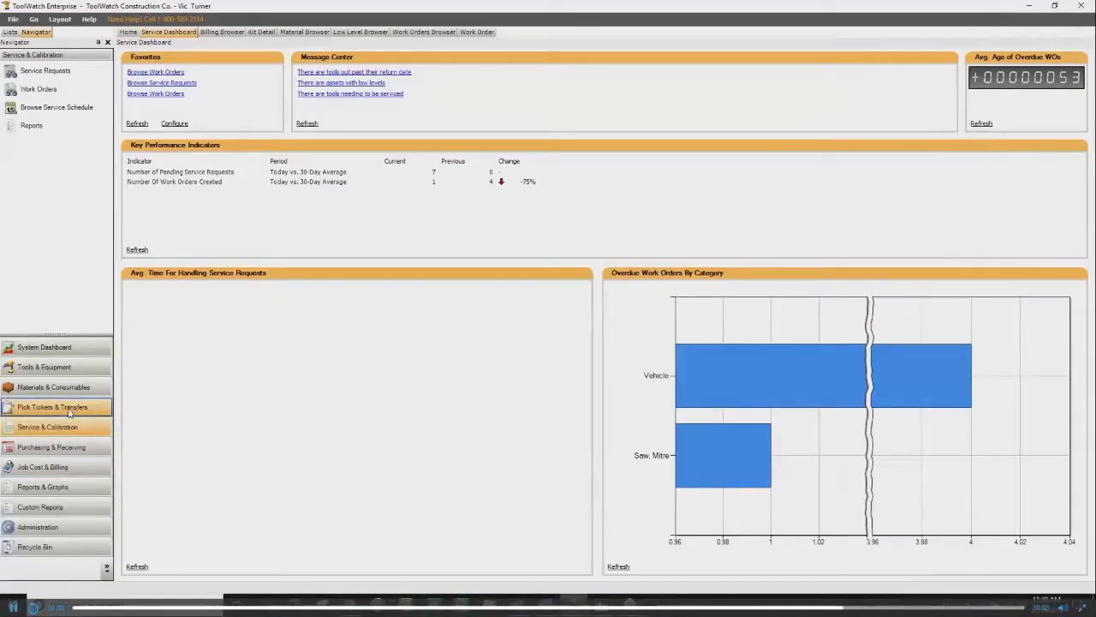
# Open the Master Tool Rate Sheet under Job Cost & Billing, review its rate sheet rules, and close them without changes.
pyautogui.click(42, 467)
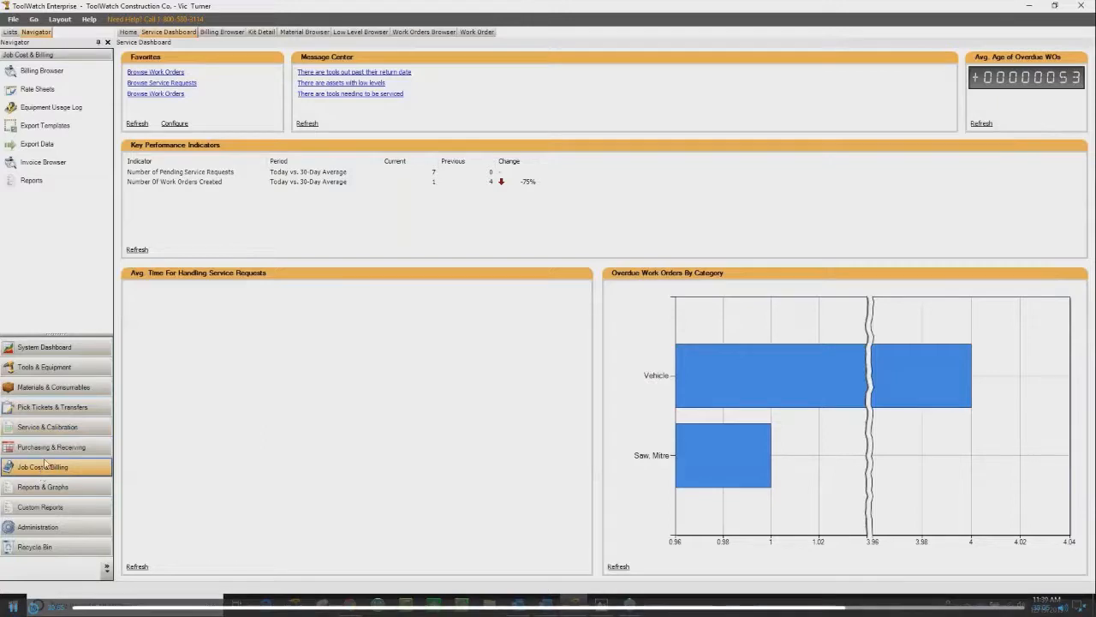
pyautogui.click(38, 94)
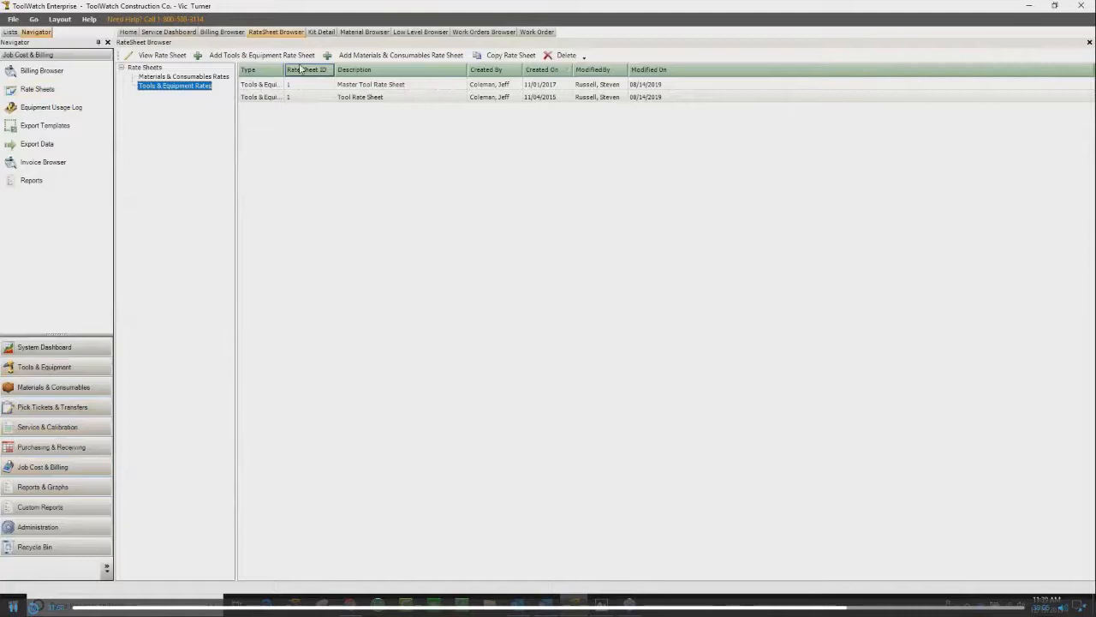
pyautogui.doubleClick(263, 89)
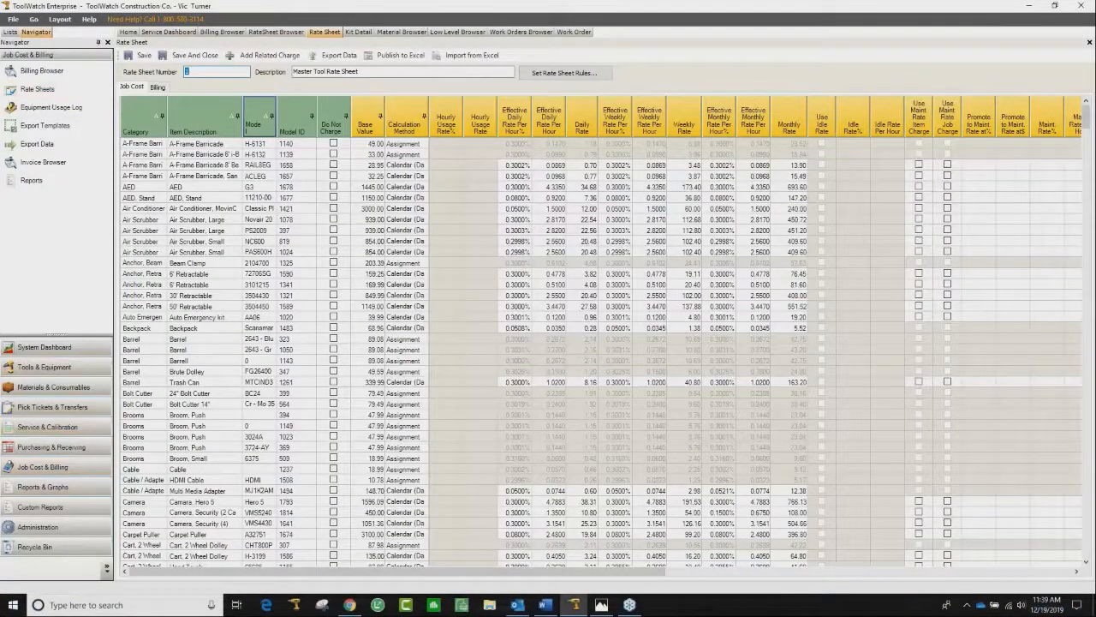
pyautogui.click(543, 75)
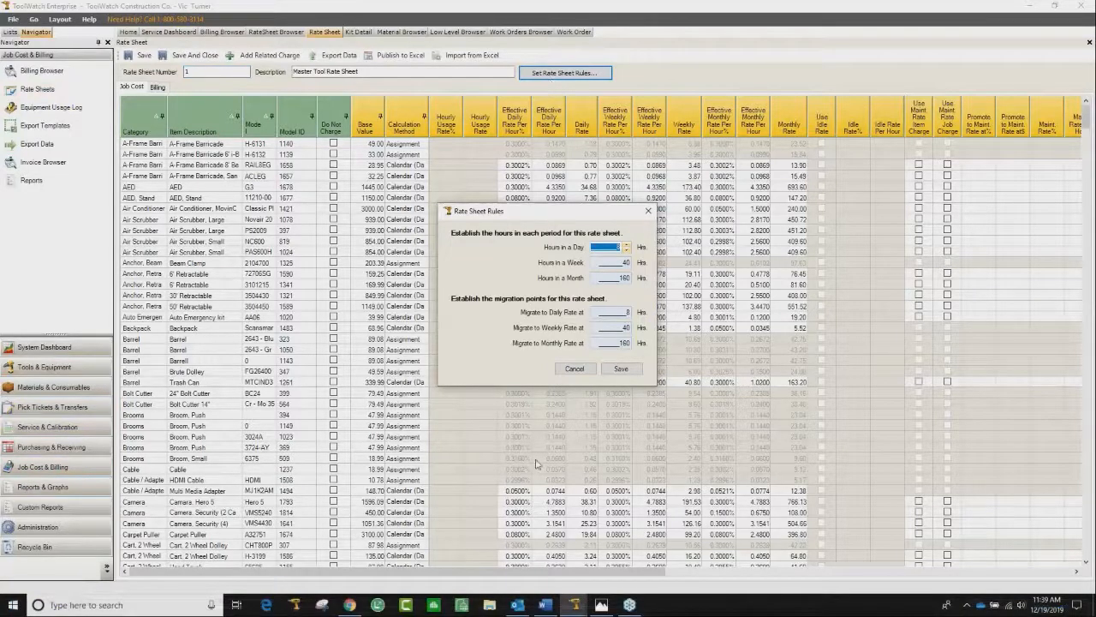
pyautogui.click(570, 369)
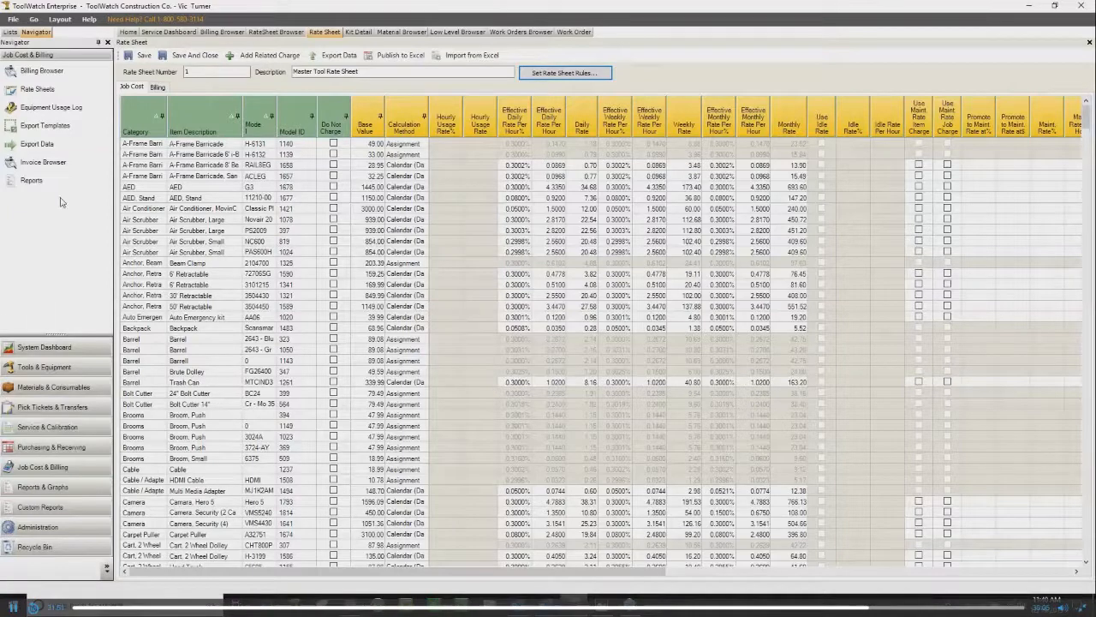
# Review the job cost charges in the Billing Browser and the Equipment Usage Log entries, closing the log without changes.
pyautogui.click(222, 32)
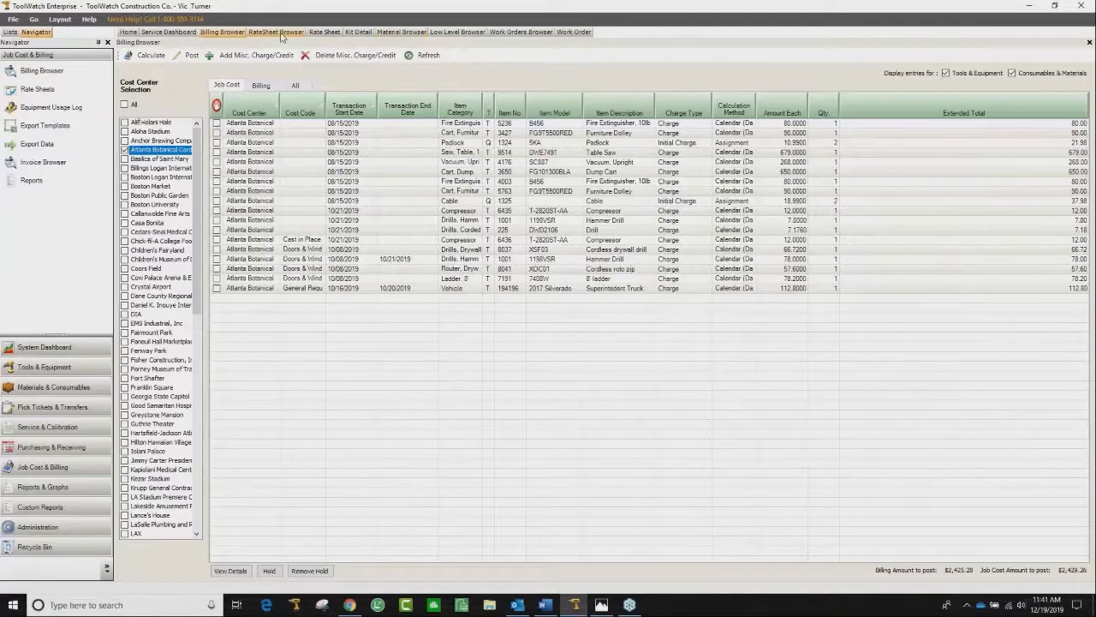
pyautogui.click(81, 108)
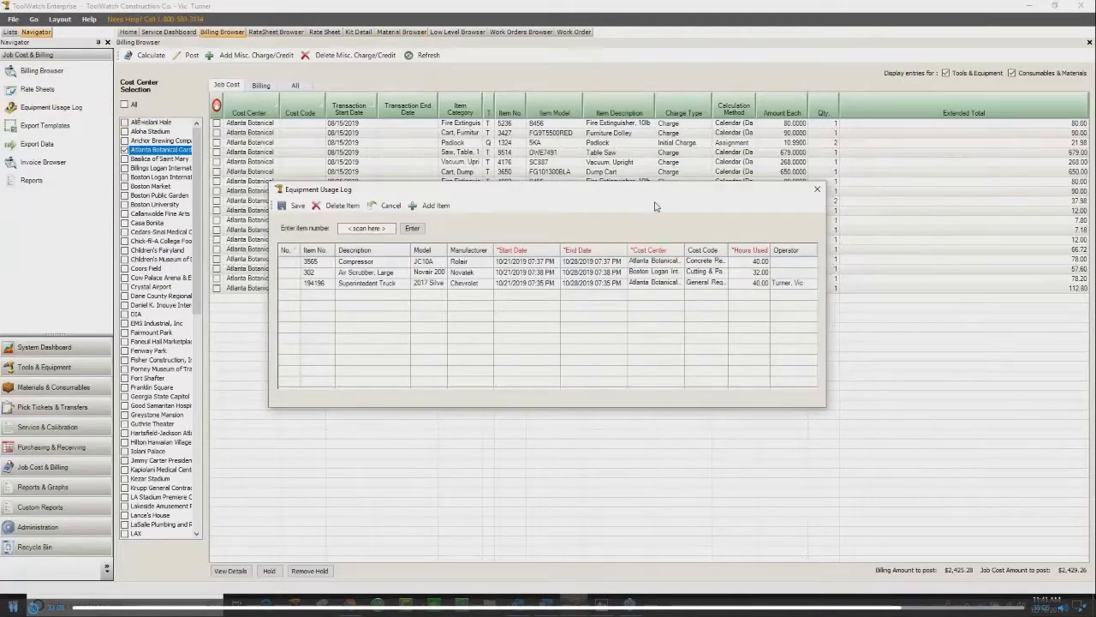
pyautogui.click(818, 191)
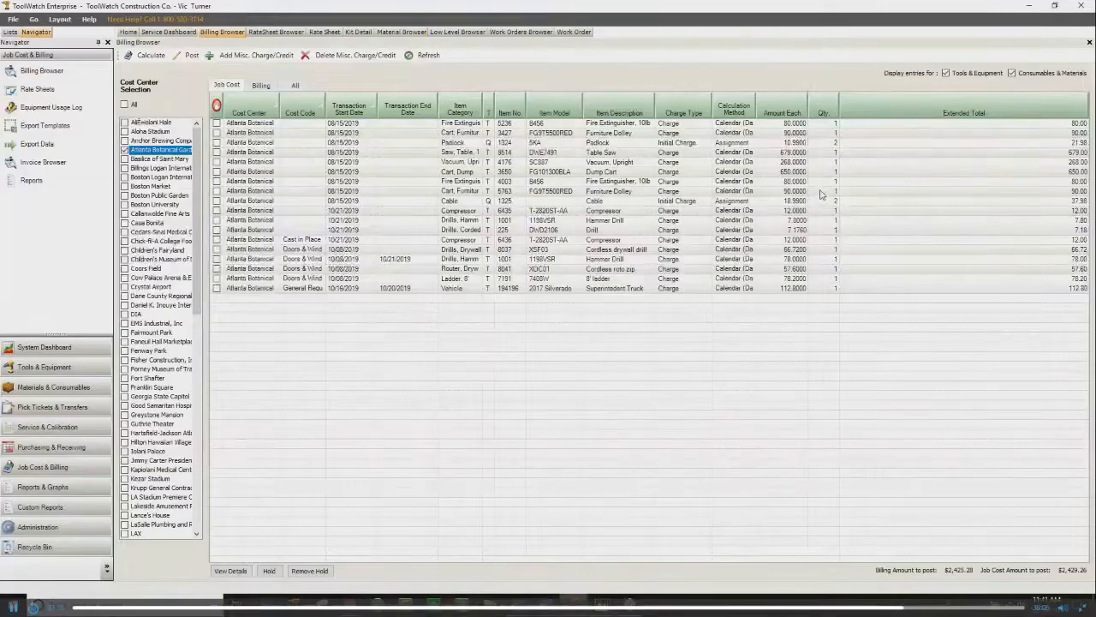
# Select the ROI Report among the billing reports, view the ROI Report.PNG sample in Photos, and return to ToolWatch's Tools & Equipment dashboard.
pyautogui.click(41, 182)
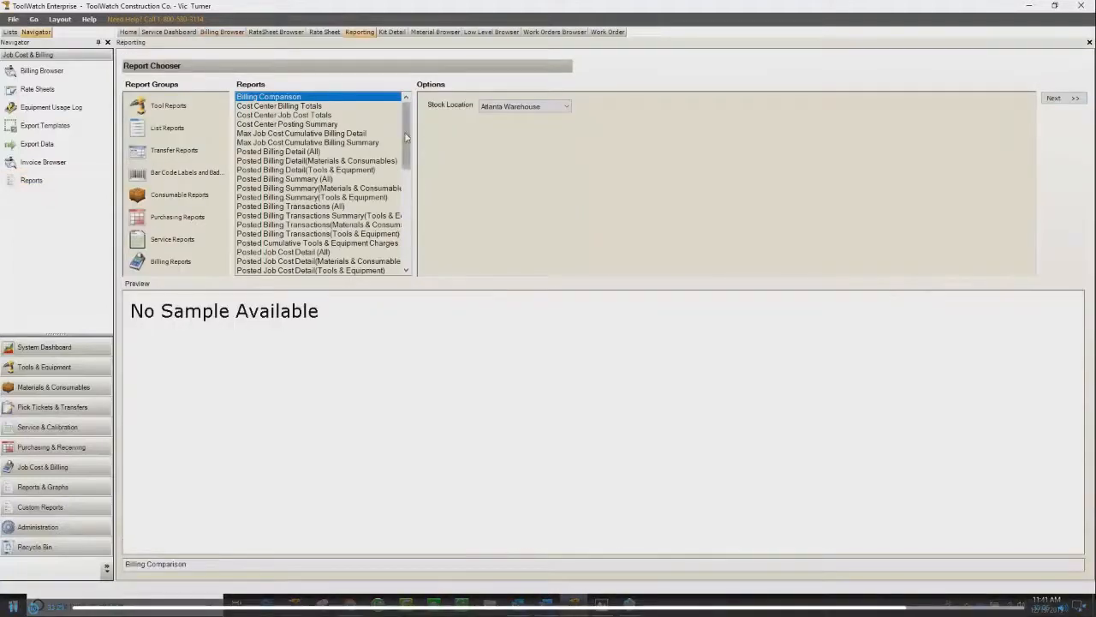
pyautogui.moveTo(407, 139); pyautogui.dragTo(411, 217)
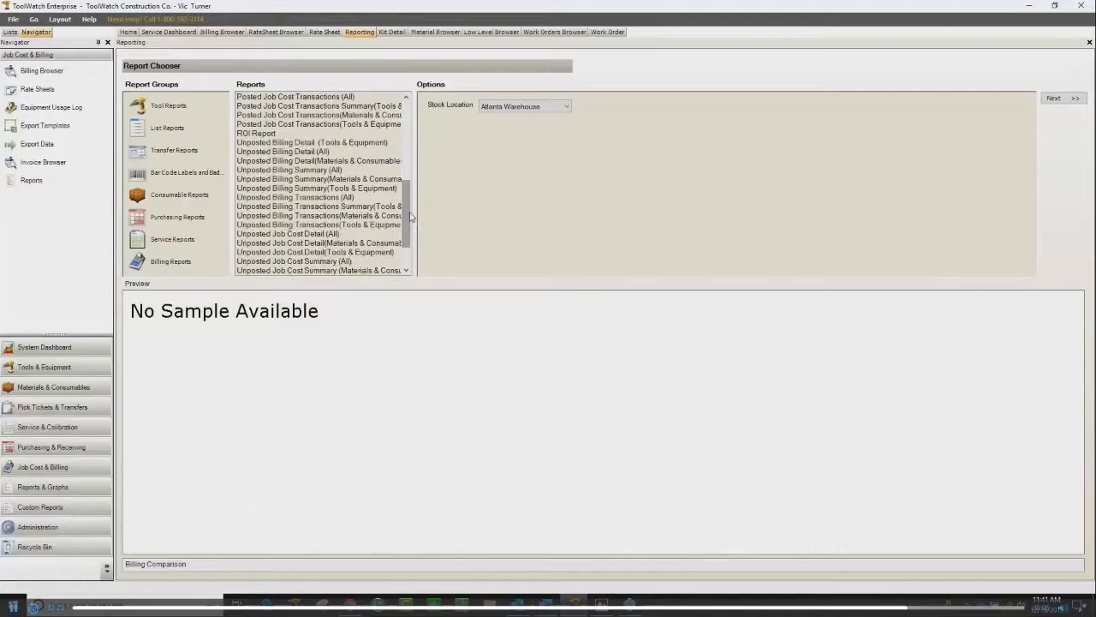
pyautogui.click(262, 133)
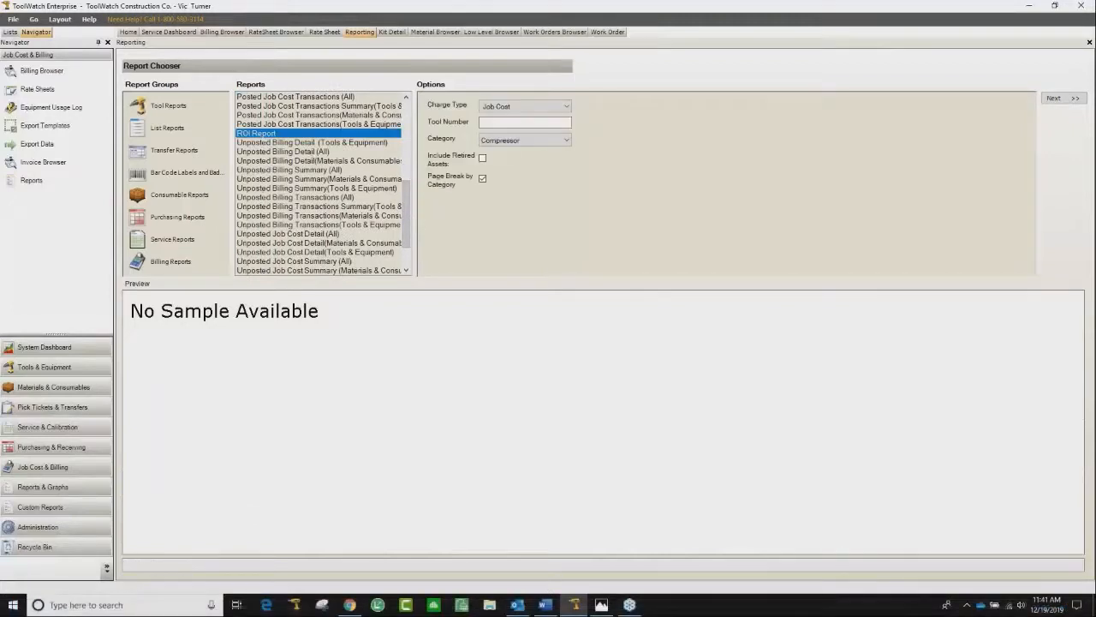
pyautogui.click(605, 607)
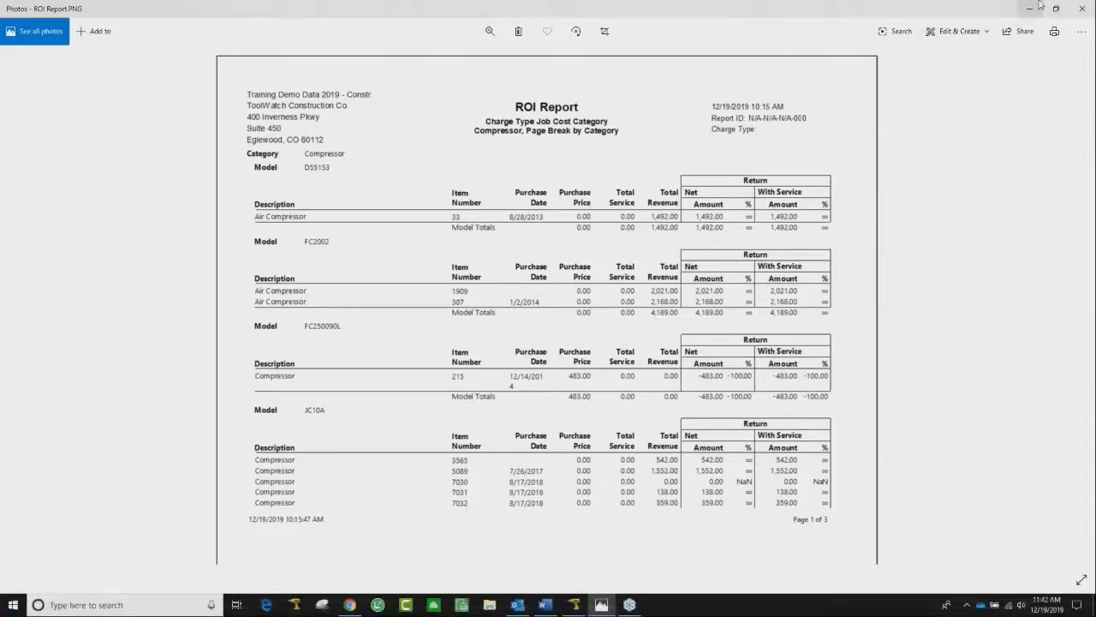
pyautogui.click(1085, 10)
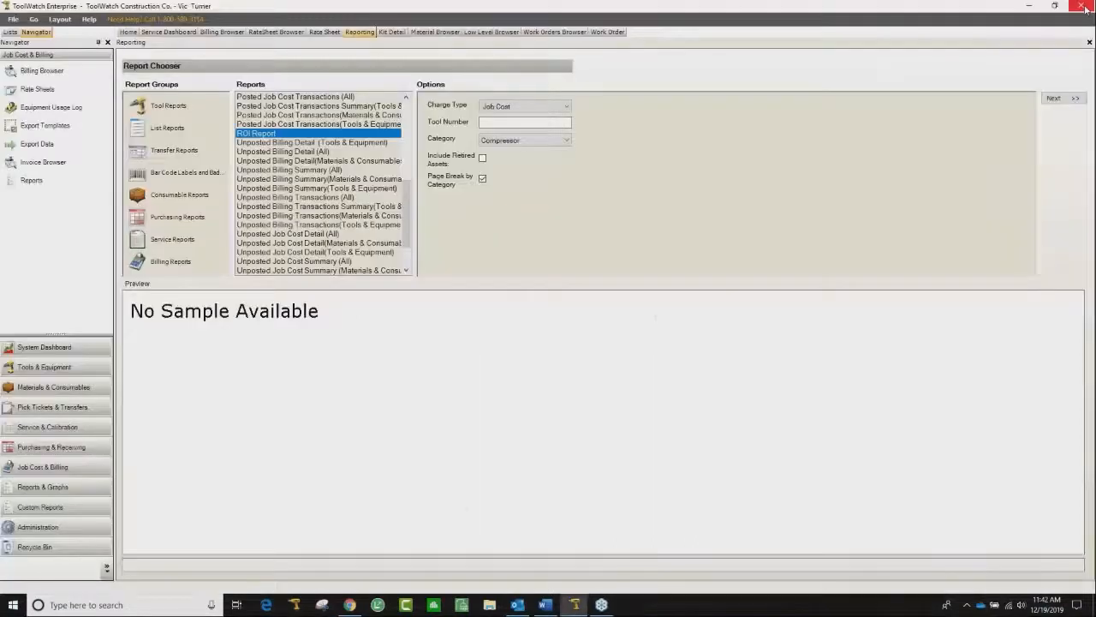
pyautogui.click(47, 368)
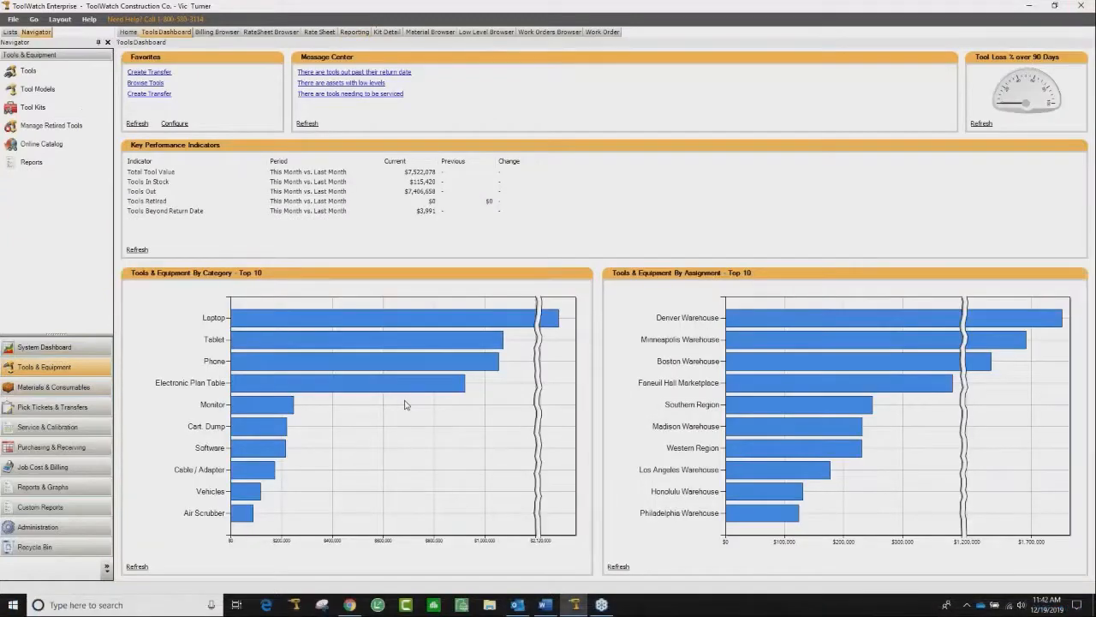